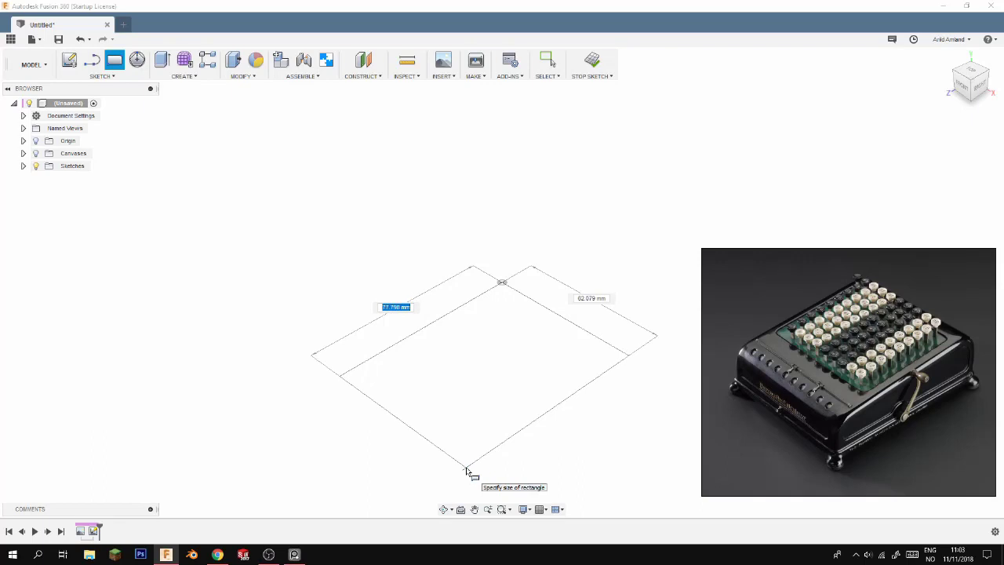
Create the box and extrude a side-face triangle into a sloped wedge on top
left_click(466, 470)
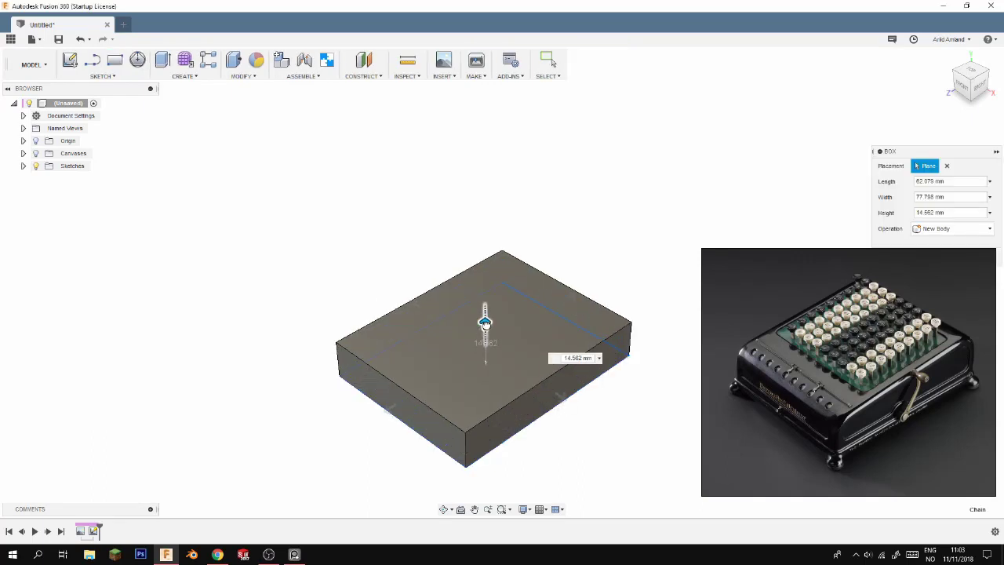
key("Return")
left_click(69, 60)
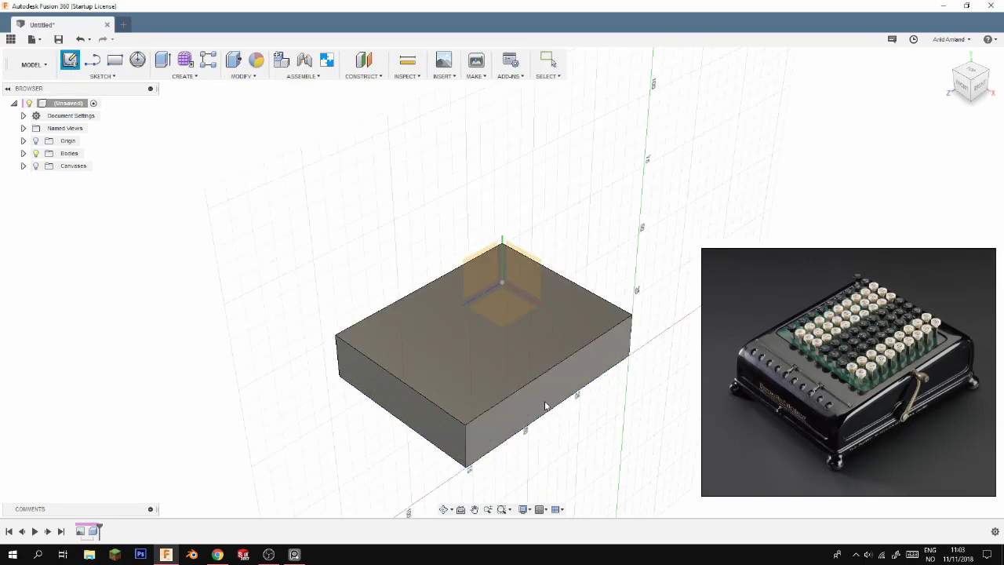
left_click(547, 404)
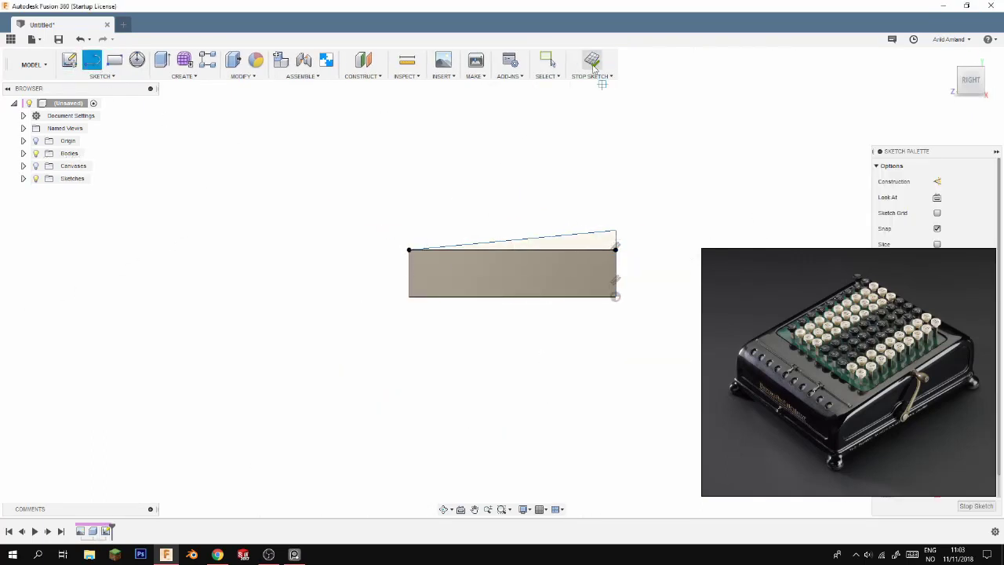
left_click(593, 62)
key("e")
left_click(628, 303)
key("Return")
Fillet the sloped top edge to about 13.475 mm
key("f")
left_click(540, 271)
left_click_drag(485, 275, 404, 342)
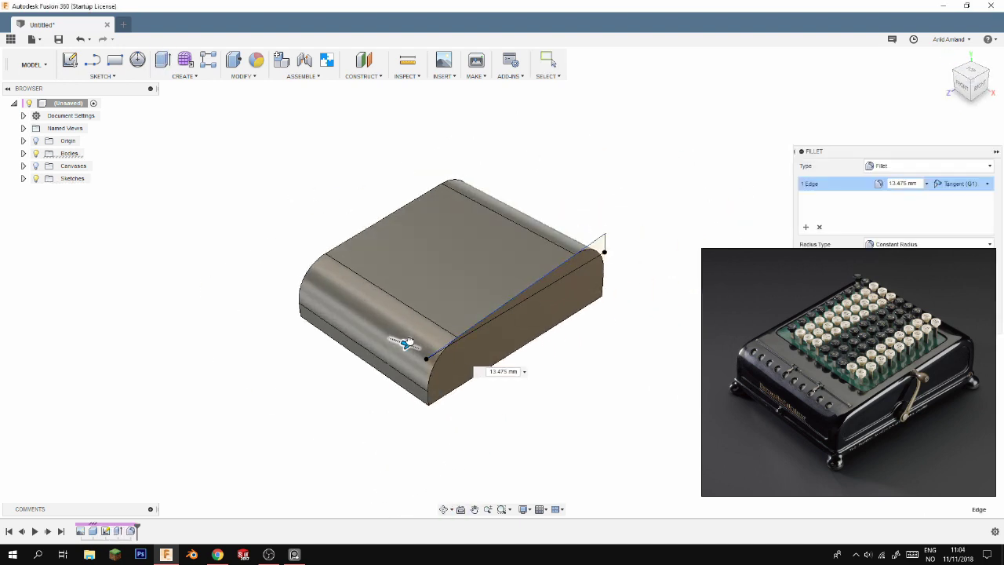
key("Return")
Offset the housing's bottom face
key("q")
middle_click_drag(484, 344, 470, 295, "shift")
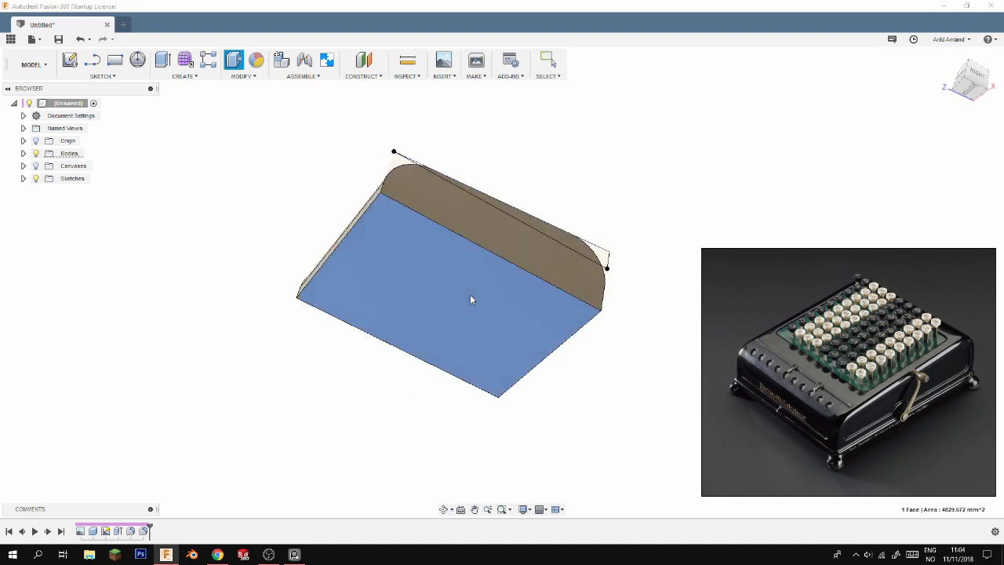
left_click(470, 294)
key("Return")
Sketch a 1.677 mm outward offset of the bottom outline and extrude it into the base plate
left_click(439, 266)
key("o")
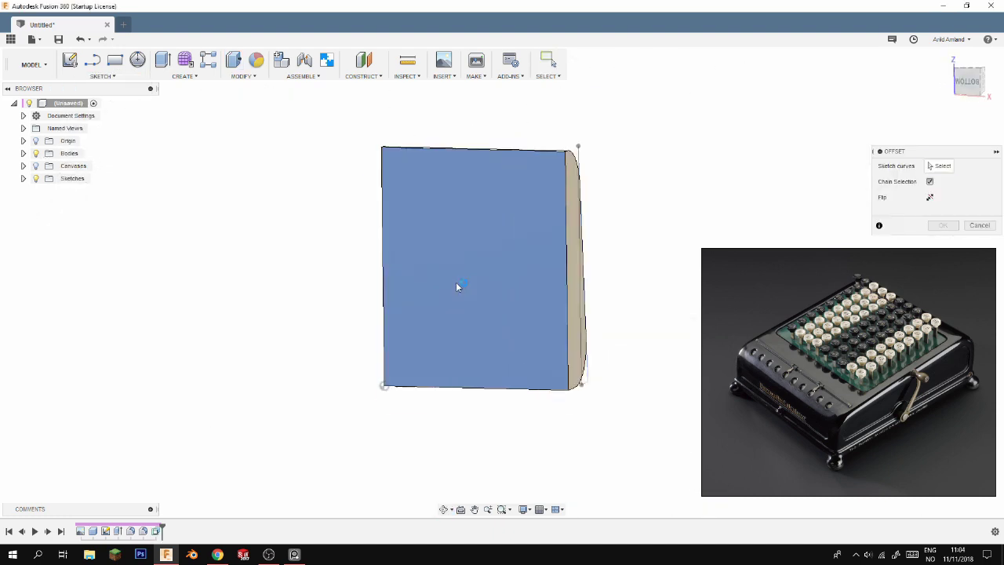
left_click(567, 286)
left_click_drag(567, 287, 322, 126)
key("Return")
key("e")
left_click(604, 381)
key("Return")
middle_click_drag(366, 174, 515, 332, "shift")
Join a small-diameter cylinder pin onto the housing's side face near the base
left_click(513, 335)
left_click(523, 345)
scroll(519, 337, "up", 2)
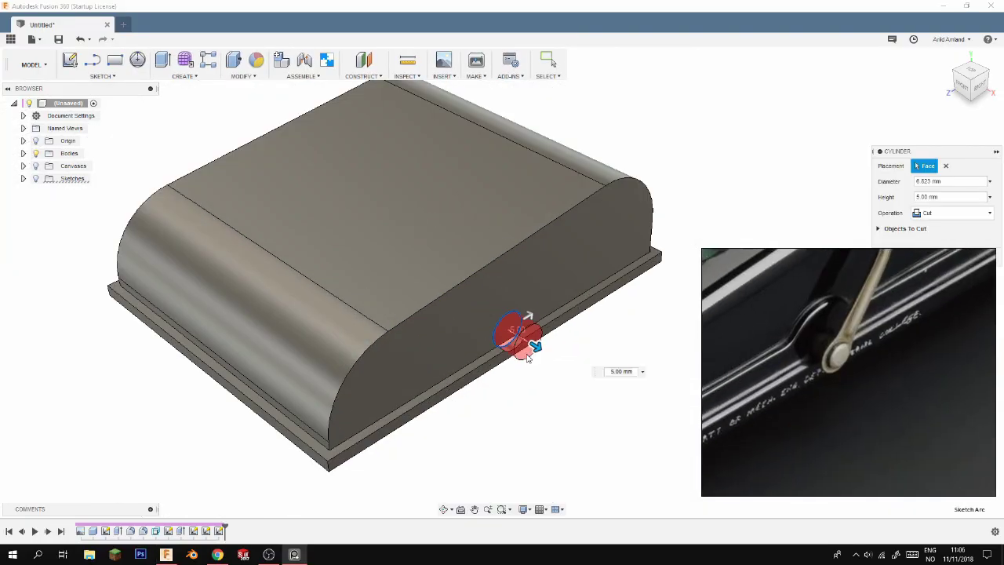
scroll(516, 323, "up", 3)
left_click_drag(530, 297, 517, 306)
scroll(530, 333, "down", 3)
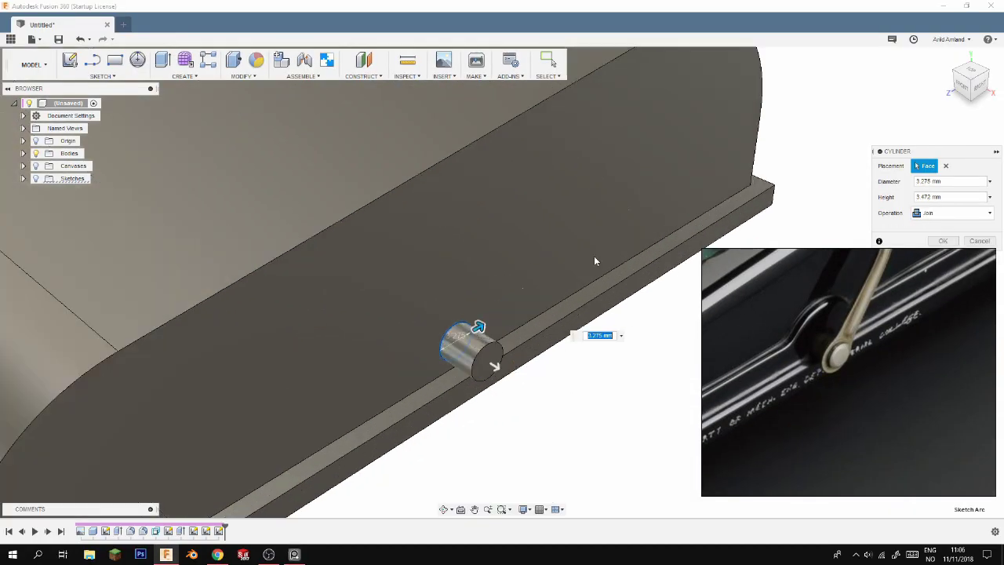
scroll(564, 353, "down", 4)
scroll(612, 360, "down", 2)
scroll(617, 392, "up", 5)
key("Return")
left_click(943, 241)
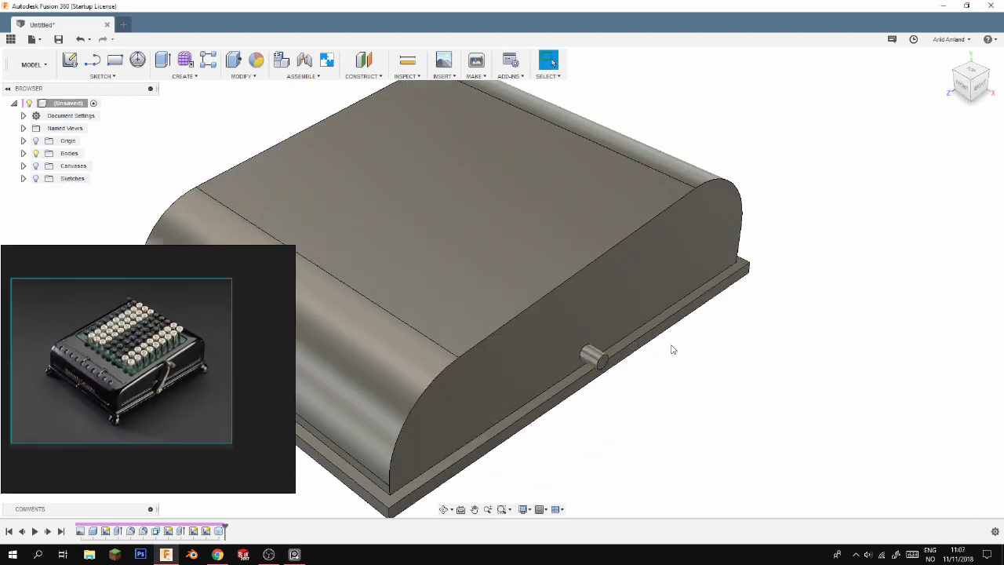
Cut a 6 mm diameter, 1 mm deep circle around the pin
key("c")
left_click(595, 357)
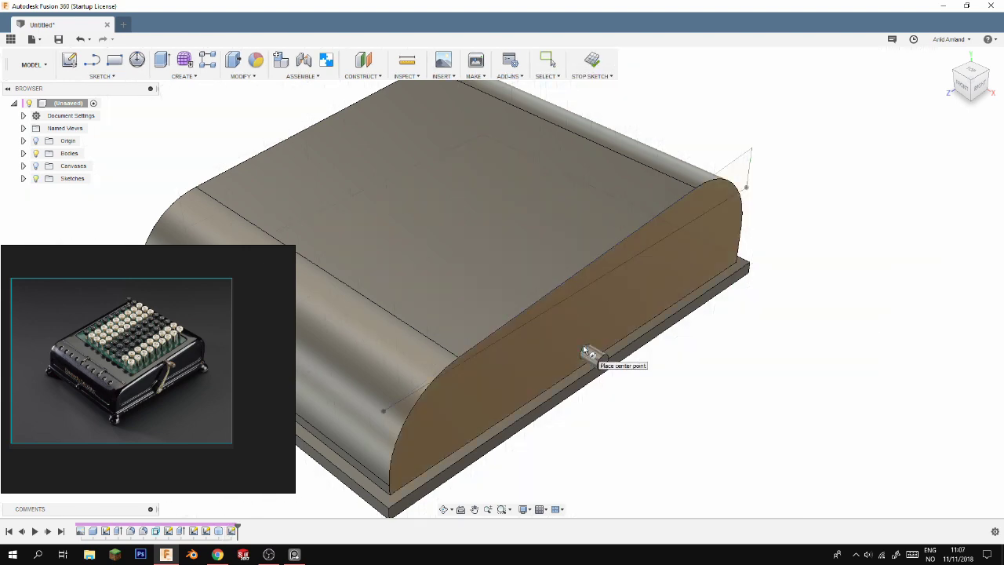
left_click(597, 345)
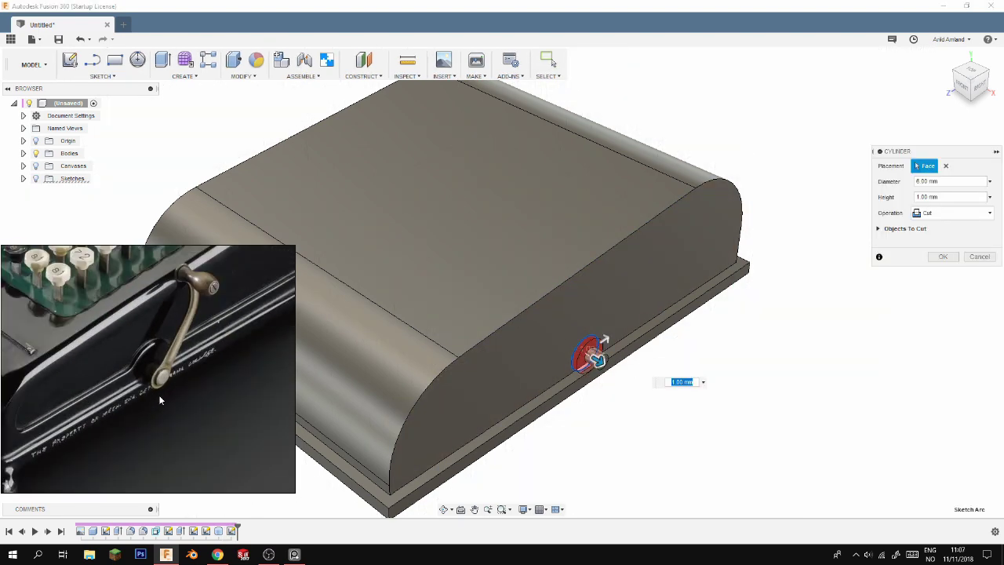
key("Return")
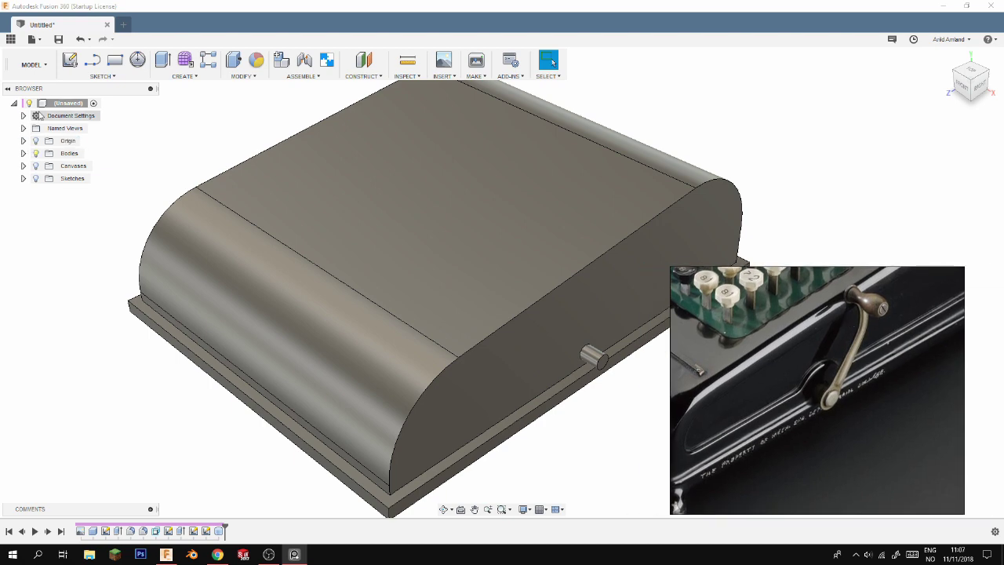
key("o")
left_click(519, 352)
Offset the side-face outline 2.602 mm inward and add a circle around the pin
left_click(452, 247)
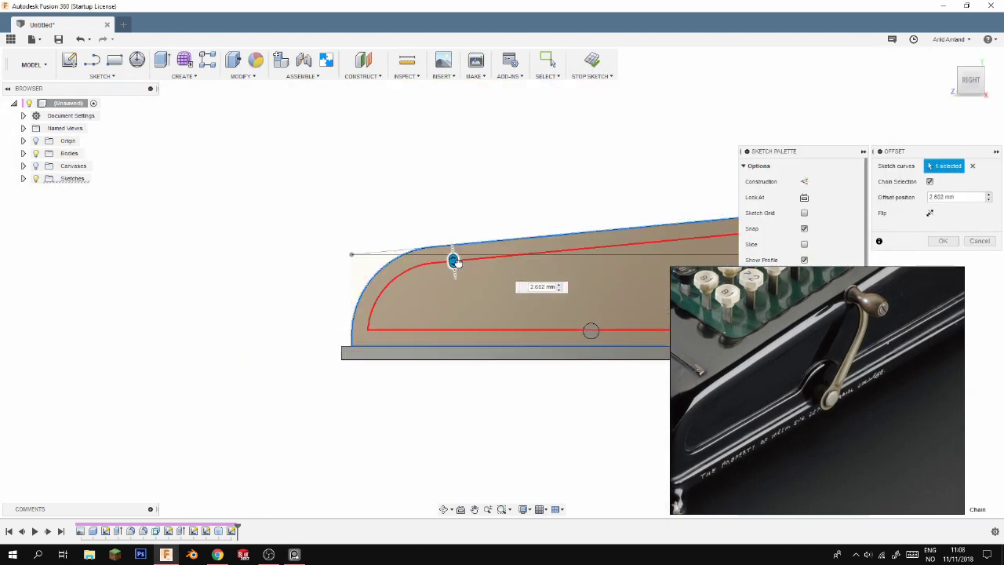
left_click(454, 264)
key("c")
scroll(580, 336, "up", 3)
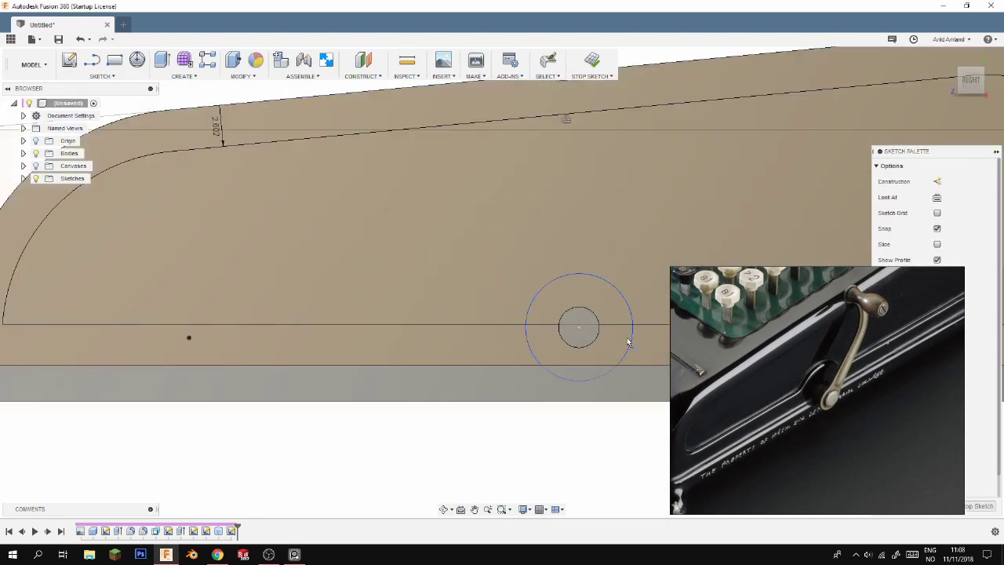
scroll(544, 324, "down", 3)
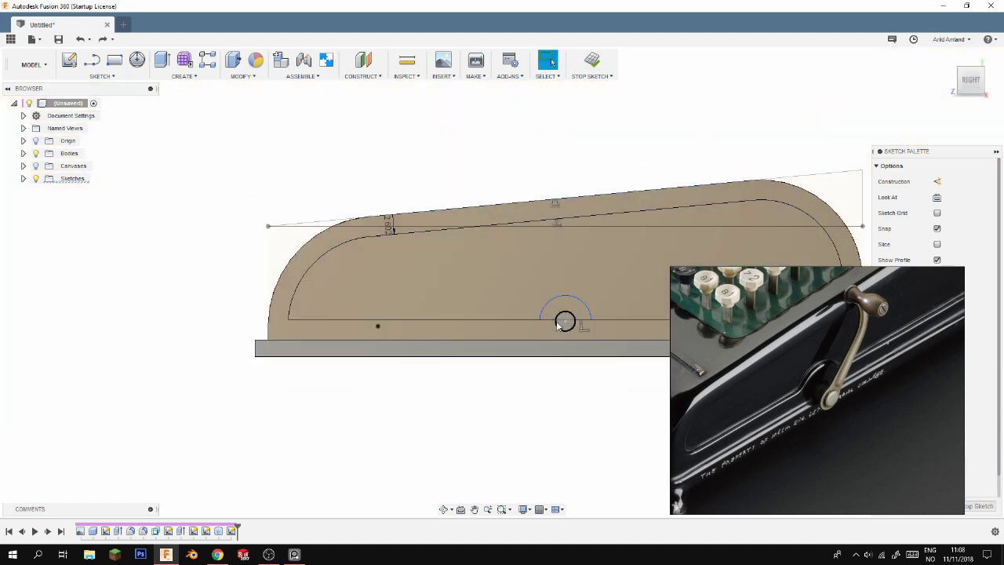
left_click(559, 324)
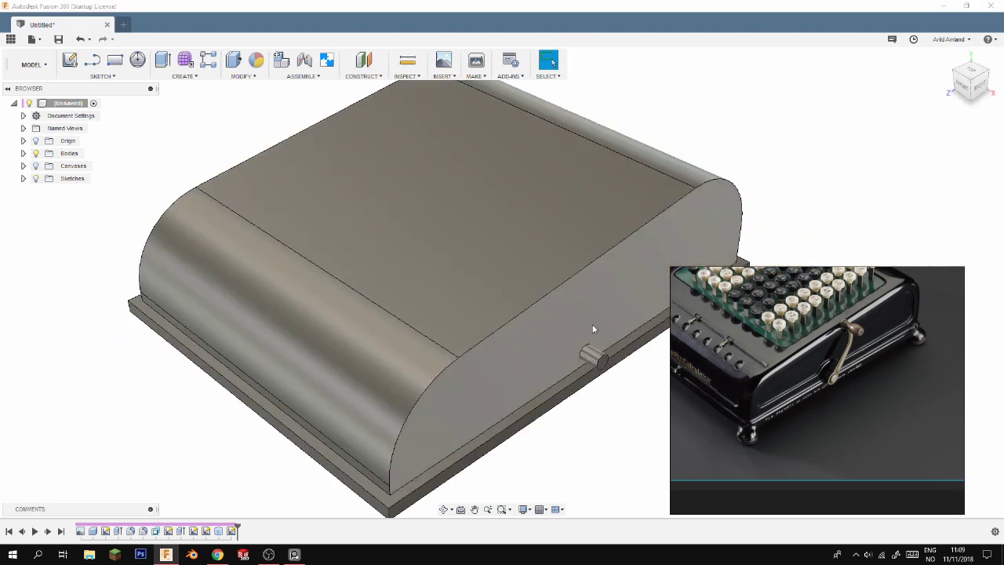
Extrude the inset panel profile as a 0.843 mm recess cut
middle_click_drag(593, 329, 671, 250, "shift")
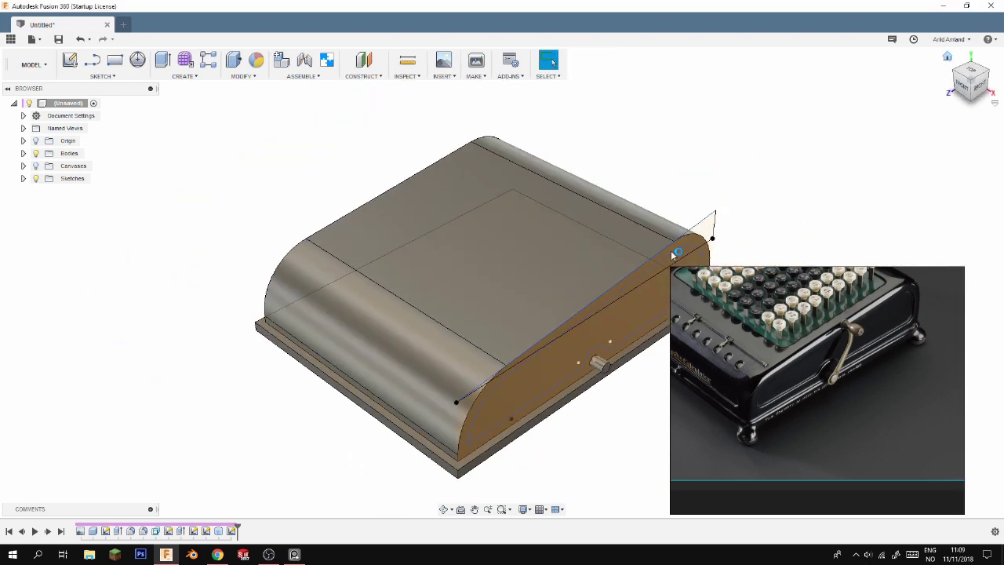
left_click(470, 313)
key("e")
key("Return")
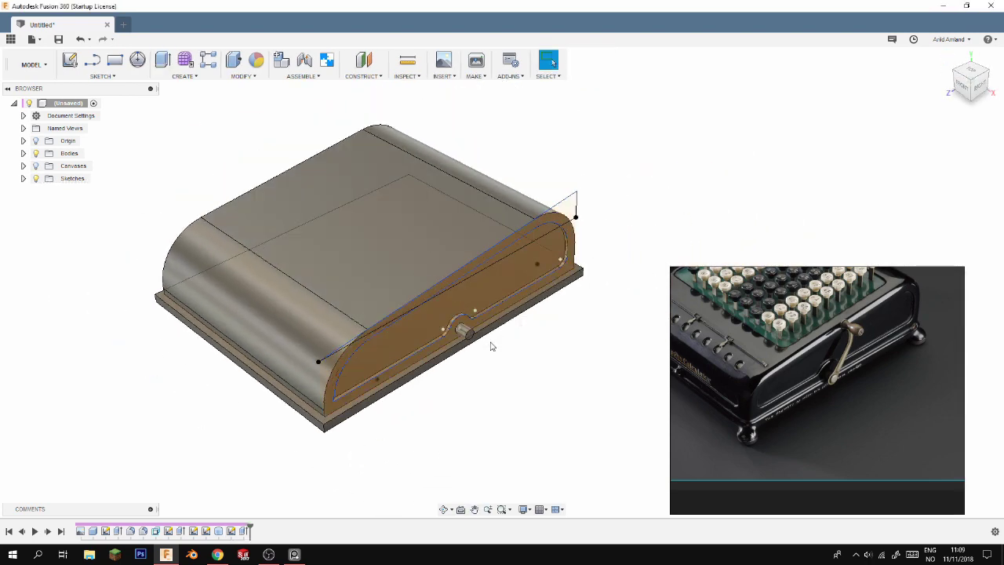
middle_click_drag(353, 353, 419, 397, "shift")
key("f")
left_click(358, 338)
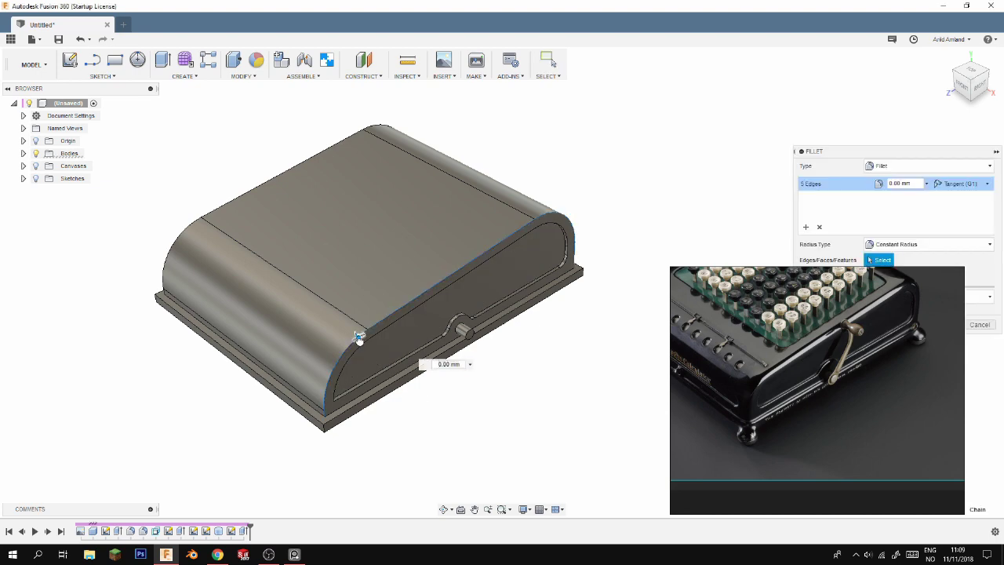
Fillet the recessed panel's edge at about 1.5 mm
scroll(359, 339, "up", 5)
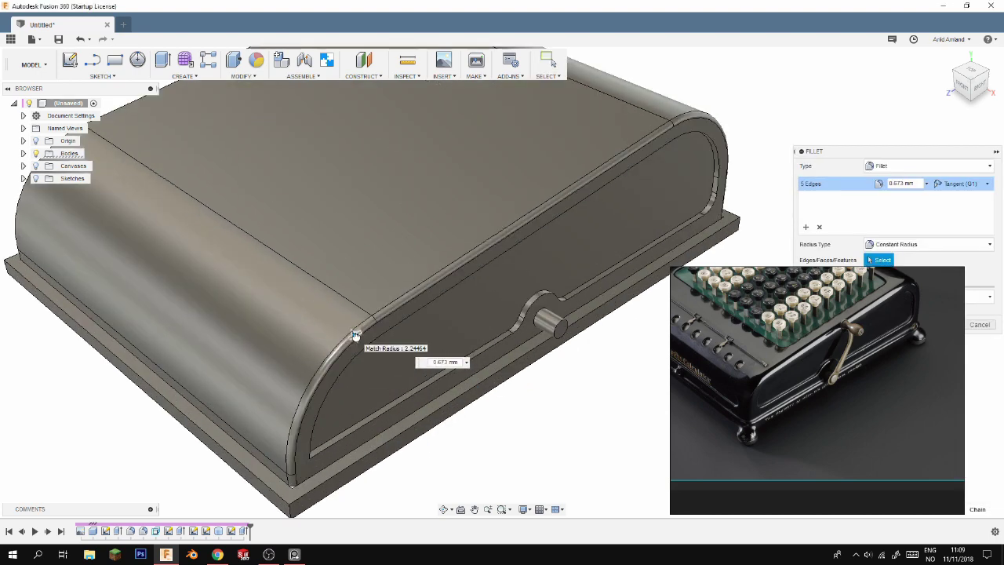
left_click(288, 510)
middle_click_drag(289, 510, 323, 444)
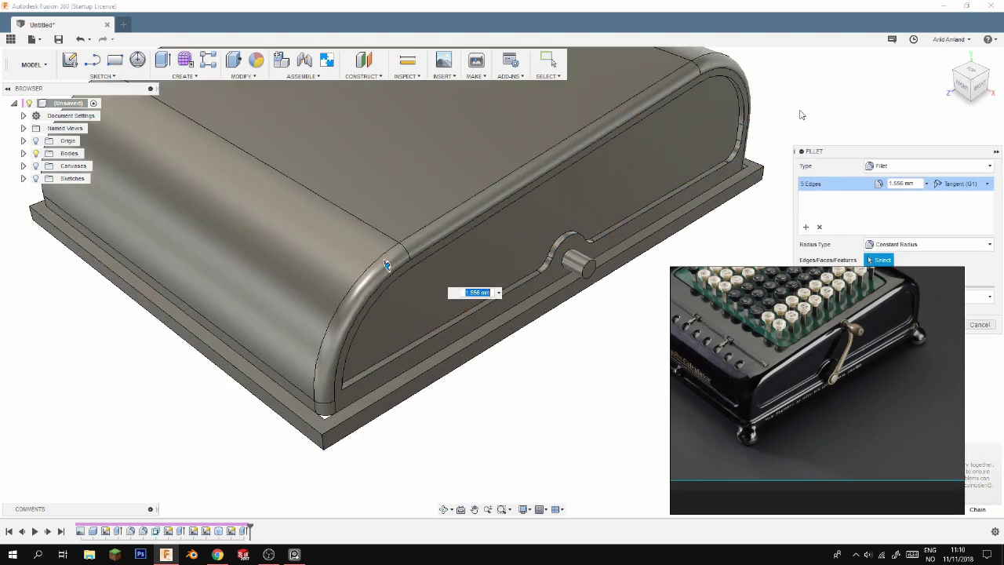
left_click(337, 441)
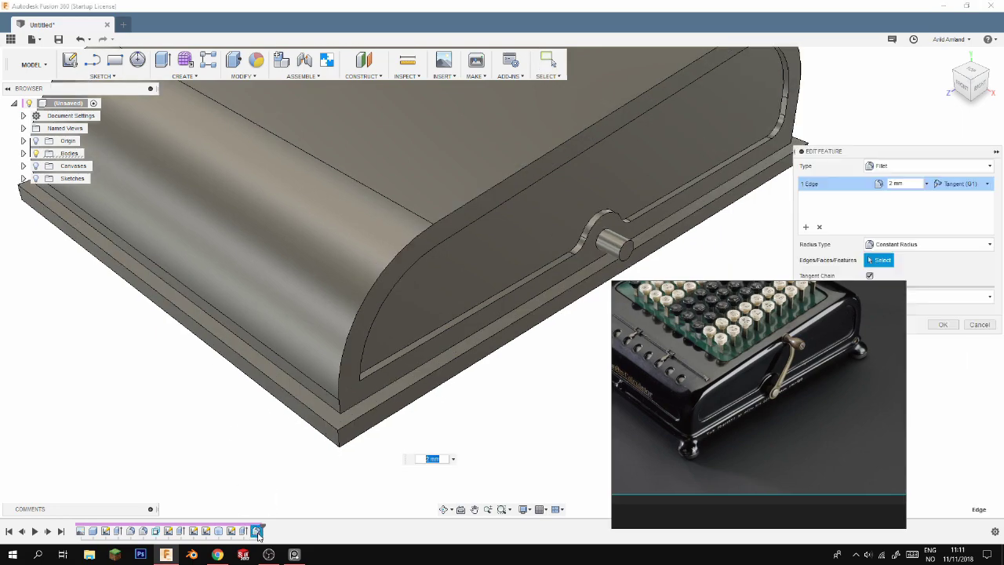
scroll(684, 238, "down", 2)
scroll(684, 237, "up", 2)
key("Return")
scroll(684, 238, "down", 4)
mouse_move(416, 191)
middle_mouse_down("shift")
mouse_move(383, 165)
mouse_move(390, 260)
mouse_move(481, 224)
mouse_move(364, 315)
middle_mouse_up("shift")
Fillet both base plate edge chains at 0.8 mm
key("f")
left_click(482, 225)
left_click(364, 314)
scroll(588, 329, "down", 3)
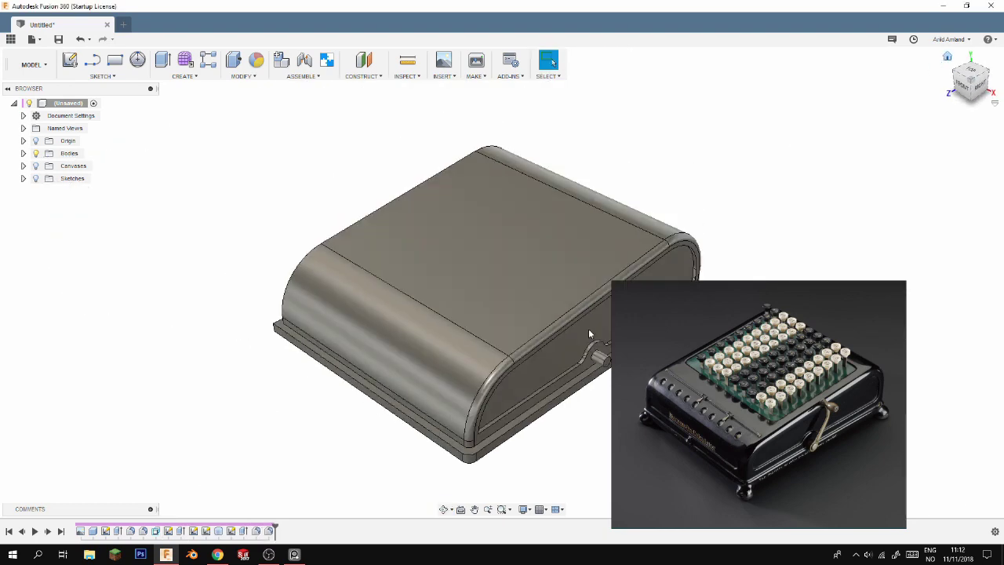
scroll(368, 332, "up", 3)
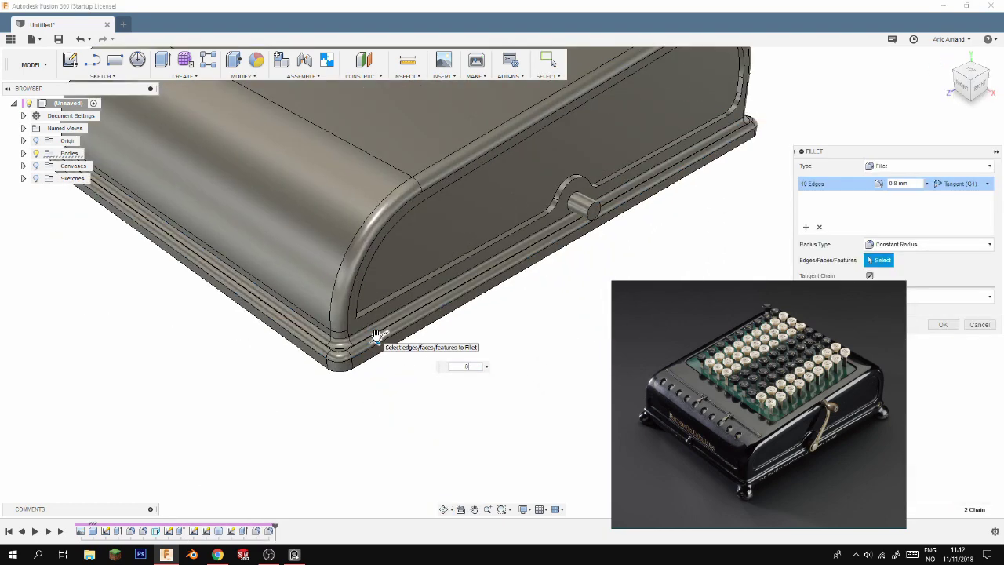
key("Return")
Fillet a front edge and the recessed side panel face at 0.25 mm
key("f")
left_click(353, 294)
scroll(354, 314, "down", 2)
scroll(351, 367, "down", 2)
scroll(441, 303, "up", 2)
left_click(442, 303)
scroll(427, 324, "up", 3)
type(".25")
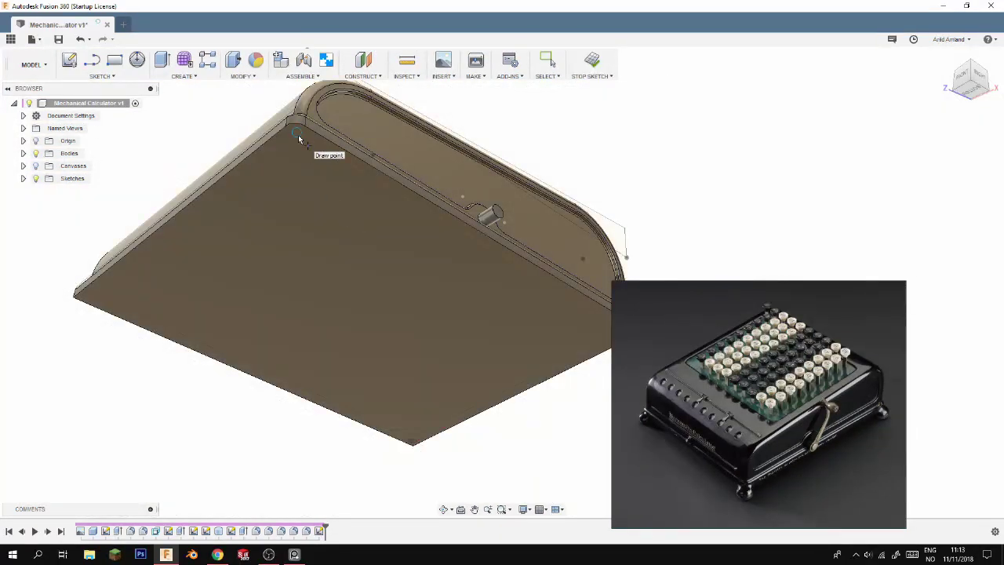
Create a sphere as a new body for the foot
left_click(296, 133)
left_click(952, 196)
left_click(928, 250)
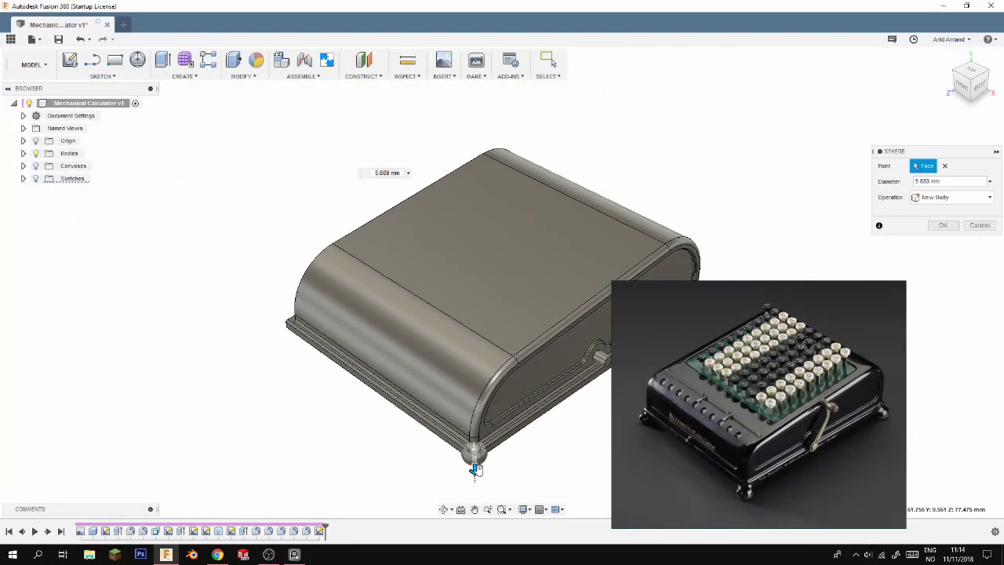
key("Return")
Move the sphere foot below the base plate's front corner
key("m")
key("Escape")
mouse_move(405, 437)
middle_mouse_down("shift")
mouse_move(461, 265)
mouse_move(275, 186)
middle_mouse_up("shift")
left_click(428, 230)
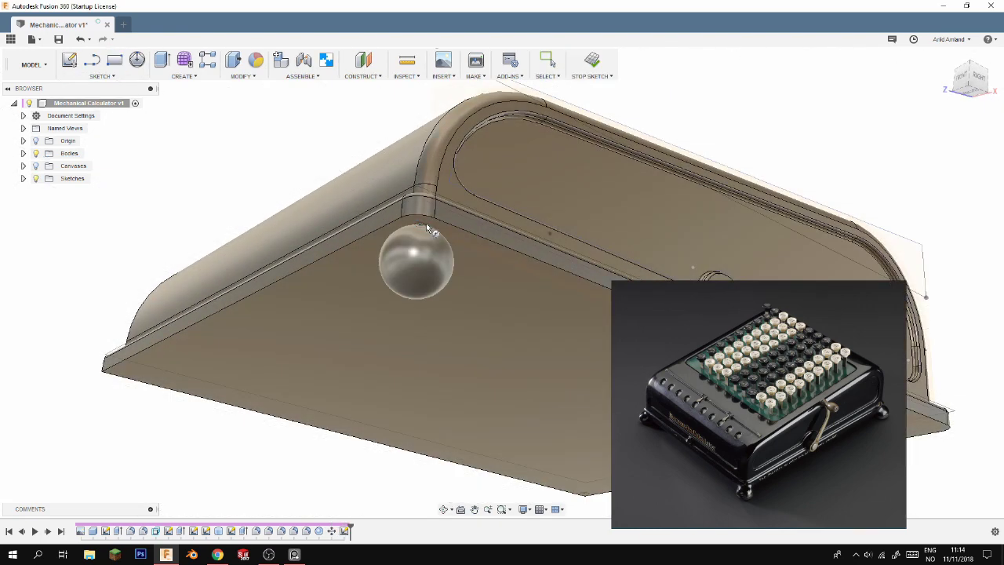
key("m")
left_click(945, 254)
mouse_move(946, 254)
middle_mouse_down("shift")
mouse_move(497, 261)
mouse_move(423, 235)
mouse_move(345, 370)
mouse_move(398, 235)
middle_mouse_up("shift")
Fillet the joint edge between the sphere foot and the body
key("f")
left_click(420, 227)
key("Return")
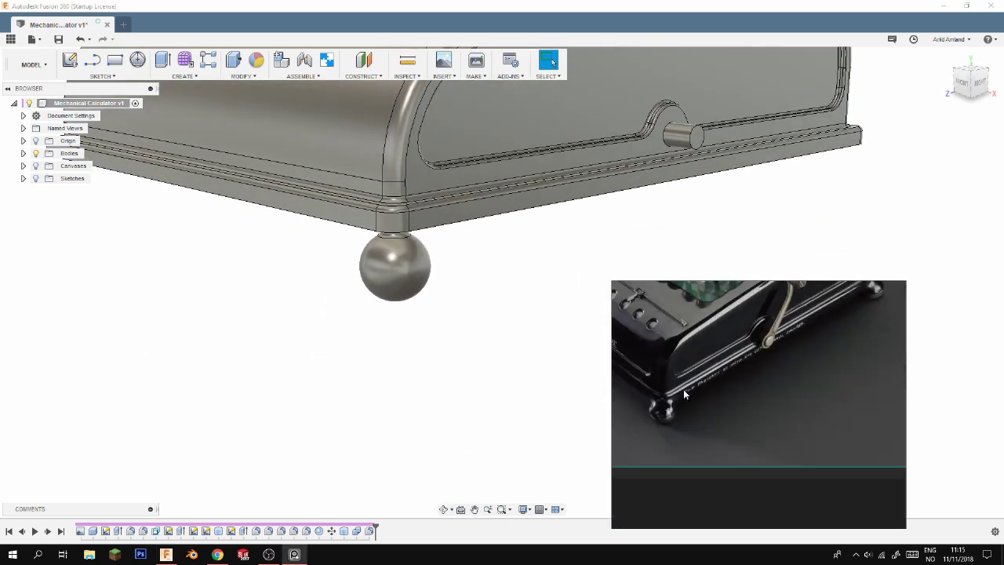
left_click(396, 234)
key("f")
key("Return")
double_click(370, 531)
key("Return")
Place a box on the front plane cutting through the foot, checking Right and Front views
left_click(694, 132)
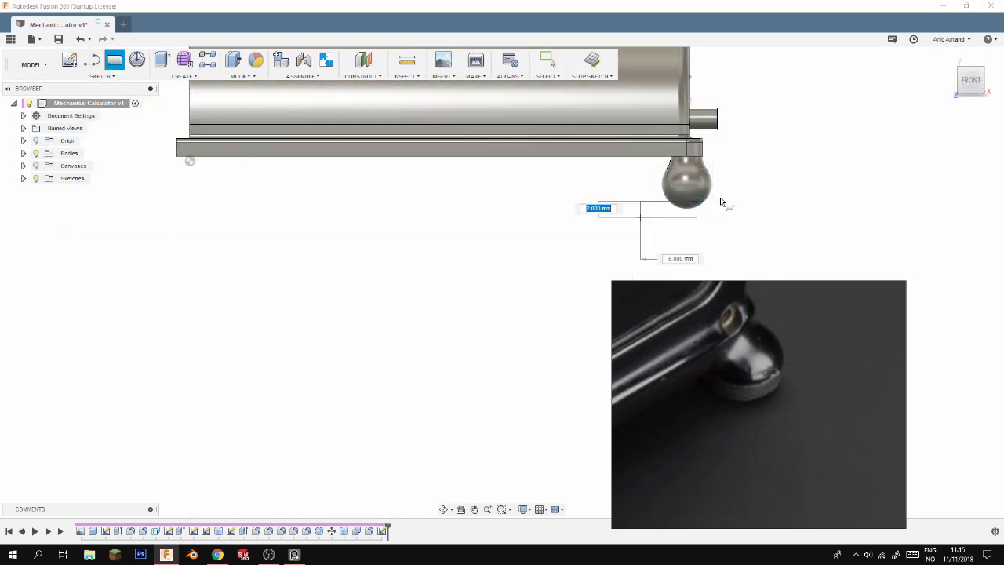
left_click(724, 201)
left_click_drag(646, 220, 738, 161)
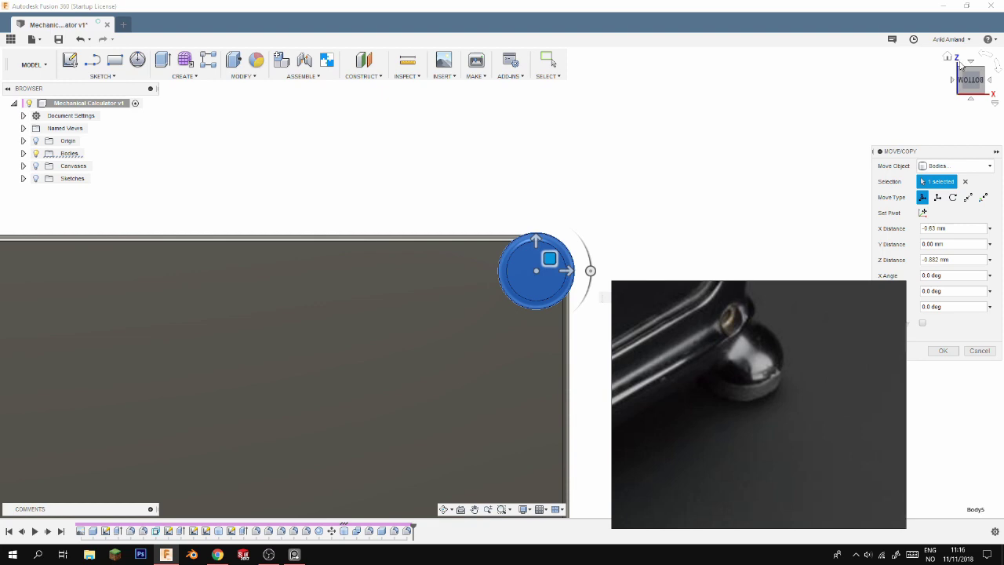
left_click(957, 79)
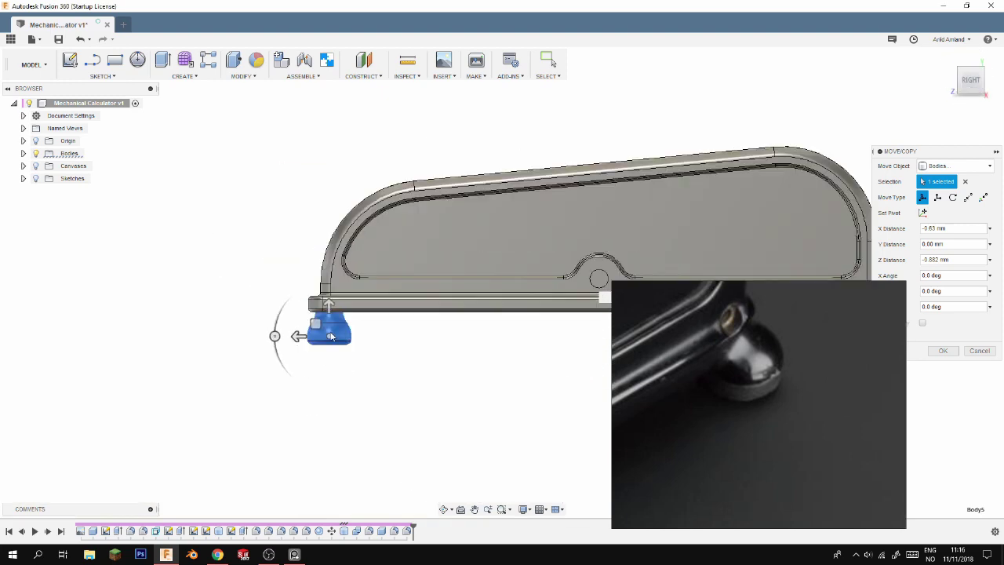
left_click(954, 81)
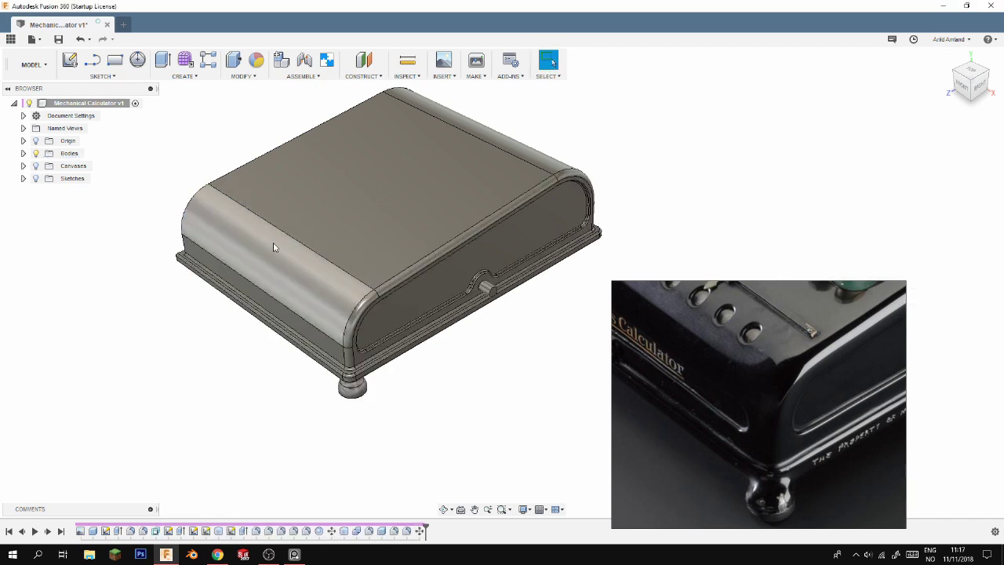
Sketch a slot on the front face with a vertical line through its middle
left_click(102, 76)
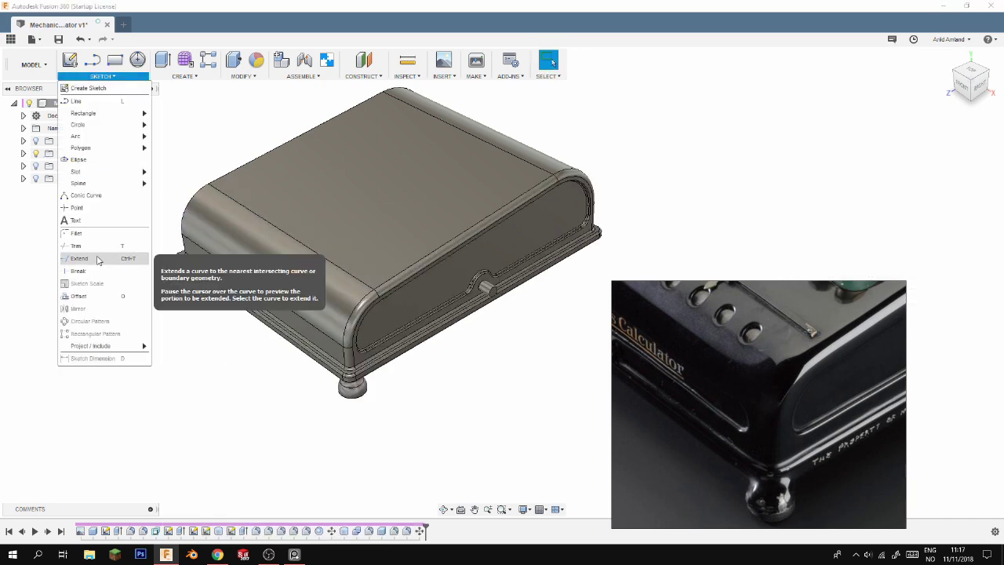
left_click(185, 171)
left_click(191, 152)
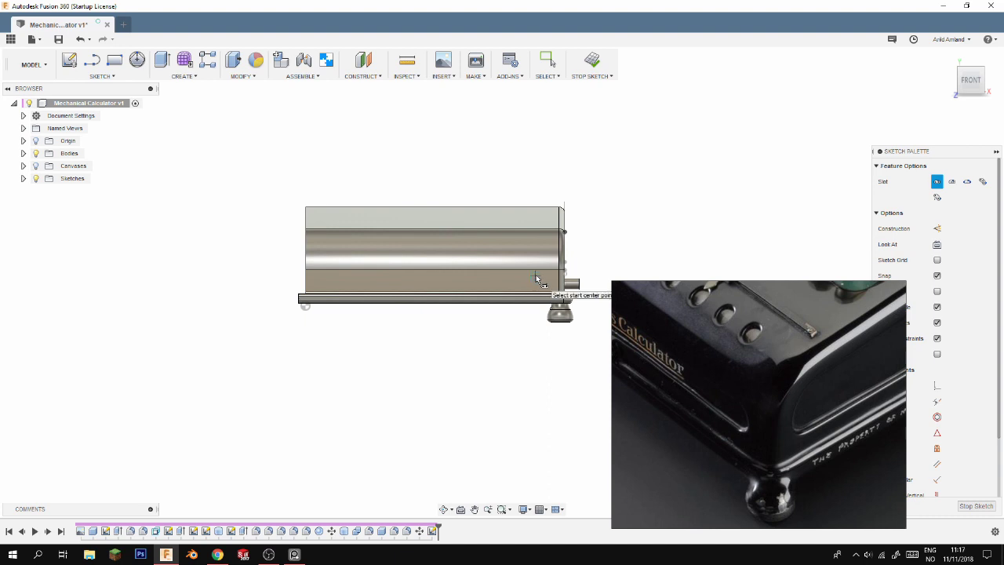
key("Escape")
scroll(519, 279, "up", 2)
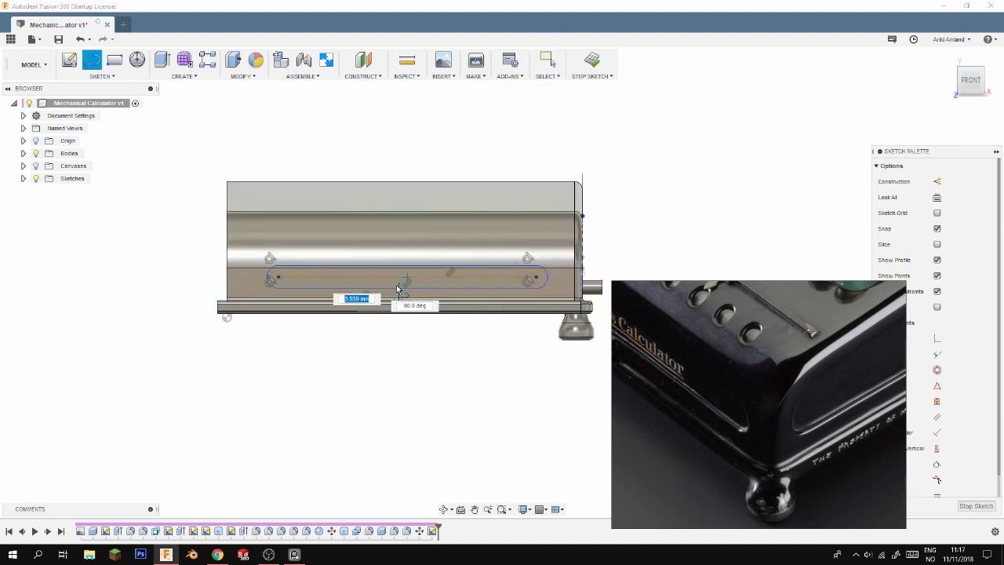
scroll(400, 297, "up", 3)
left_click(398, 299)
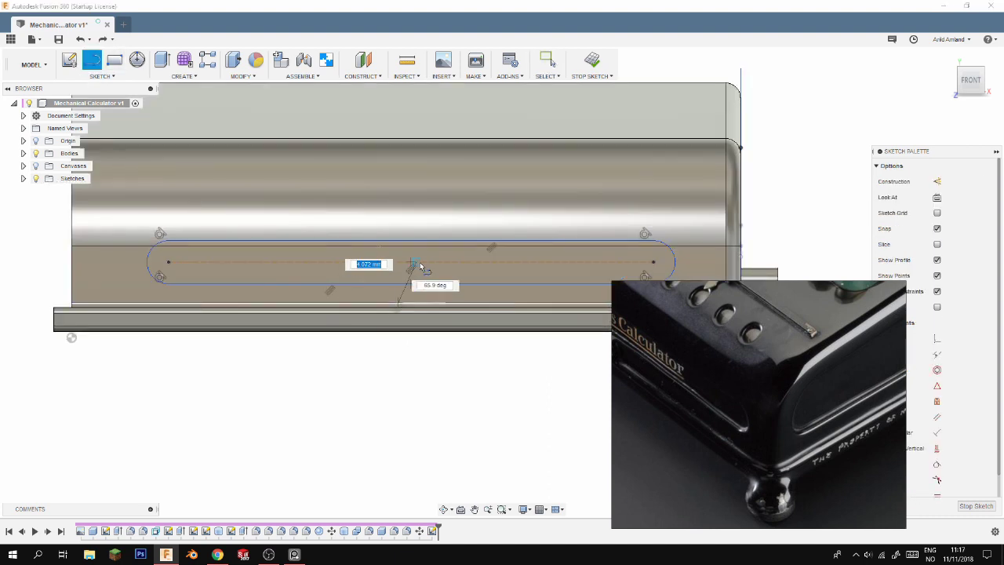
left_click(937, 449)
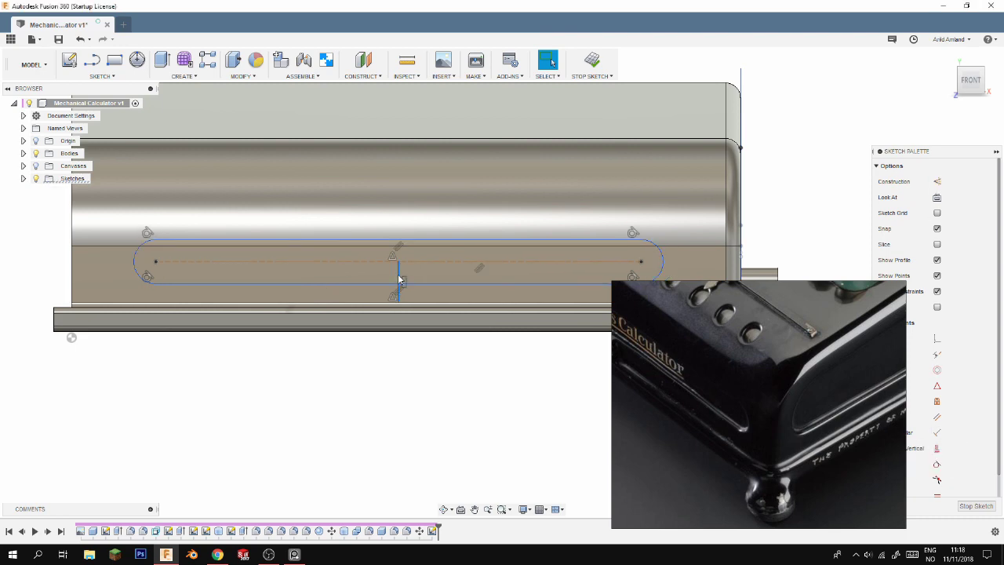
Cut both slot profiles 0.501 mm deep and fillet the recess edge loop
key("e")
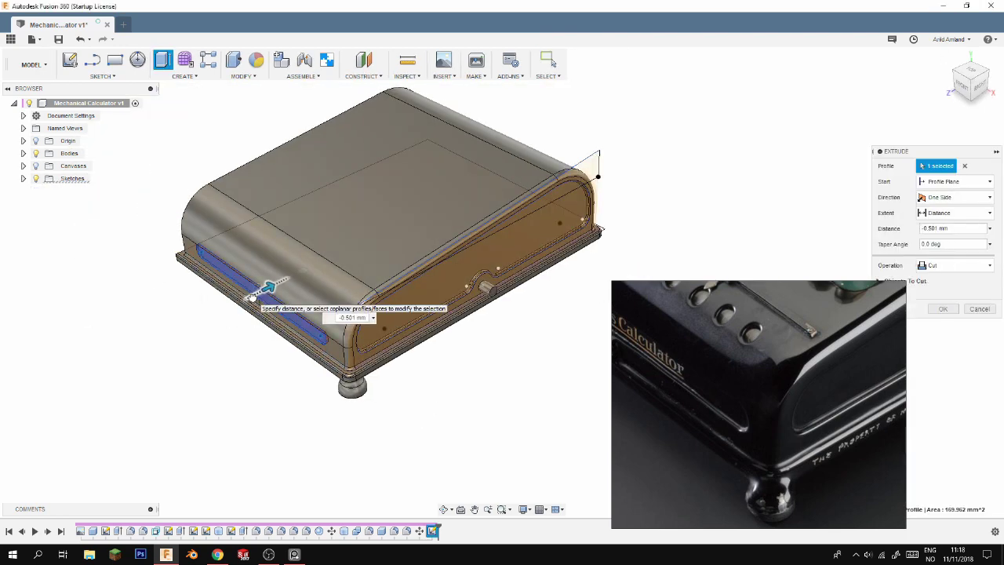
key("Escape")
left_click_drag(346, 315, 314, 259)
double_click(259, 259)
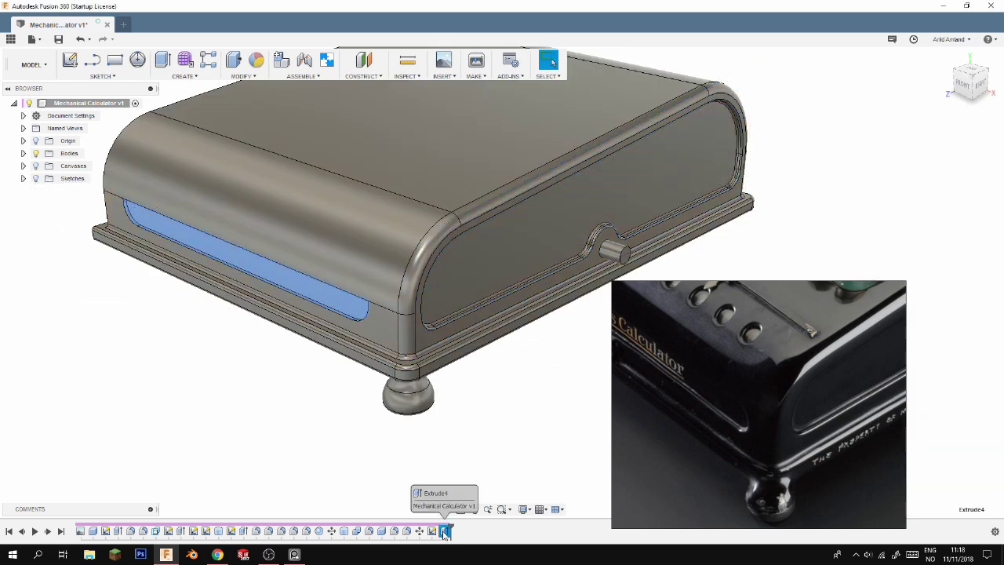
double_click(445, 531)
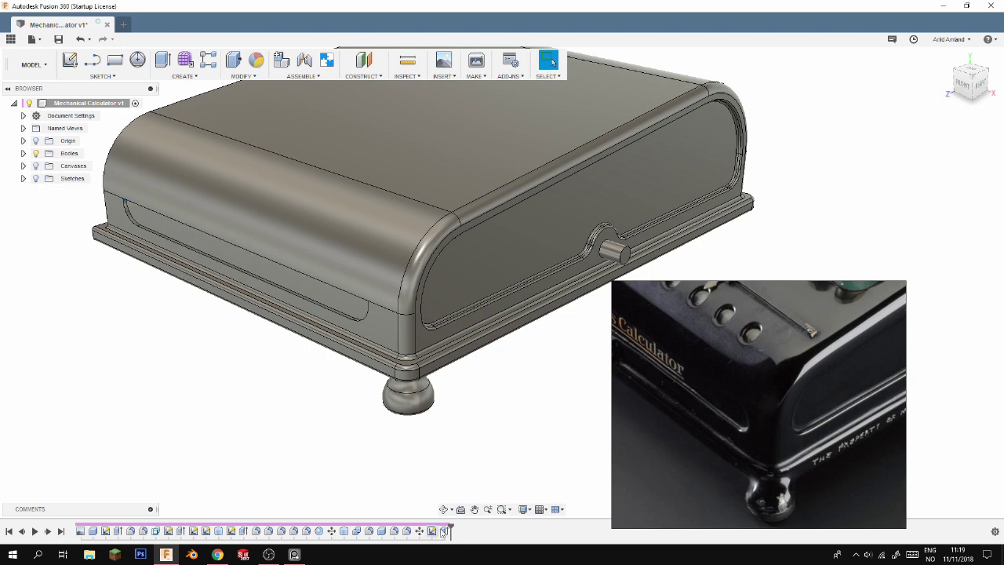
left_click(35, 178)
key("Return")
key("f")
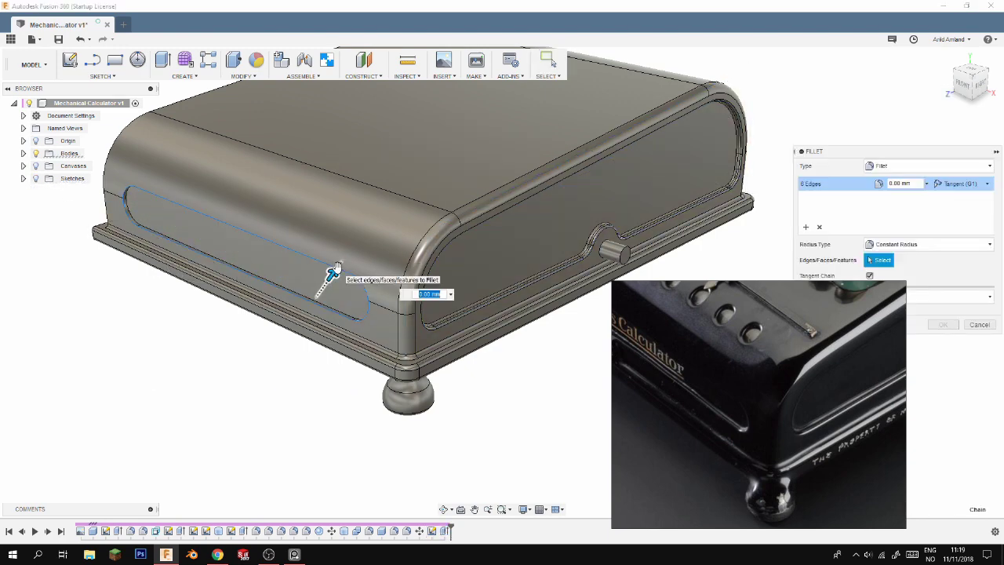
key("Return")
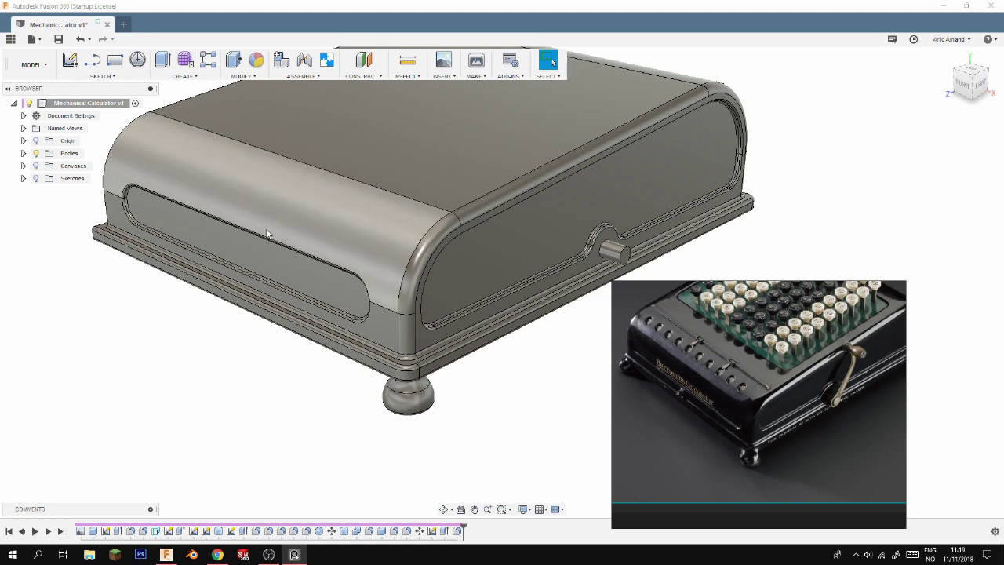
Add a small cylinder on the top face, move it toward the front edge, and save as version 2
key("l")
left_click(442, 183)
key("ctrl+v")
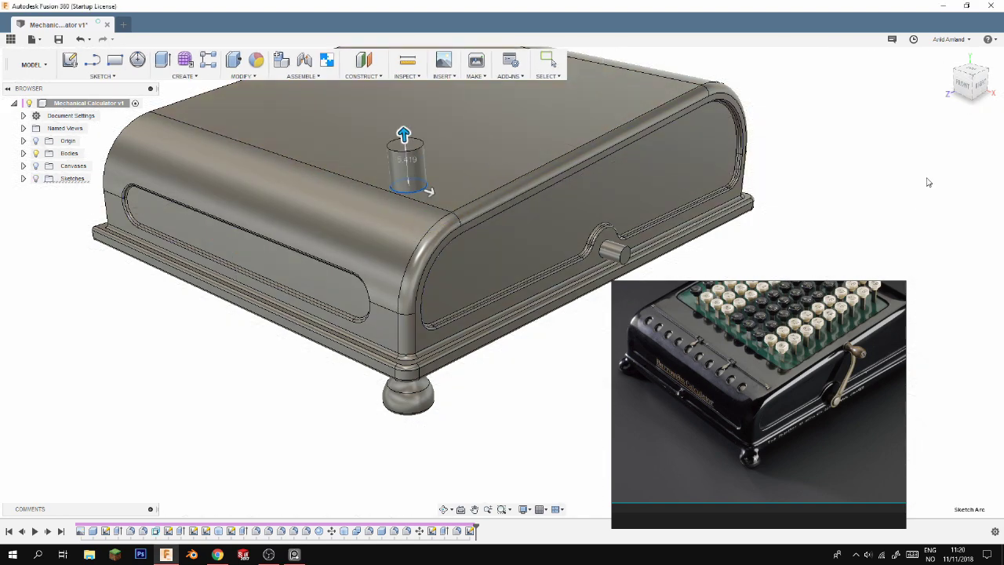
left_click(982, 83)
left_click_drag(368, 138, 350, 149)
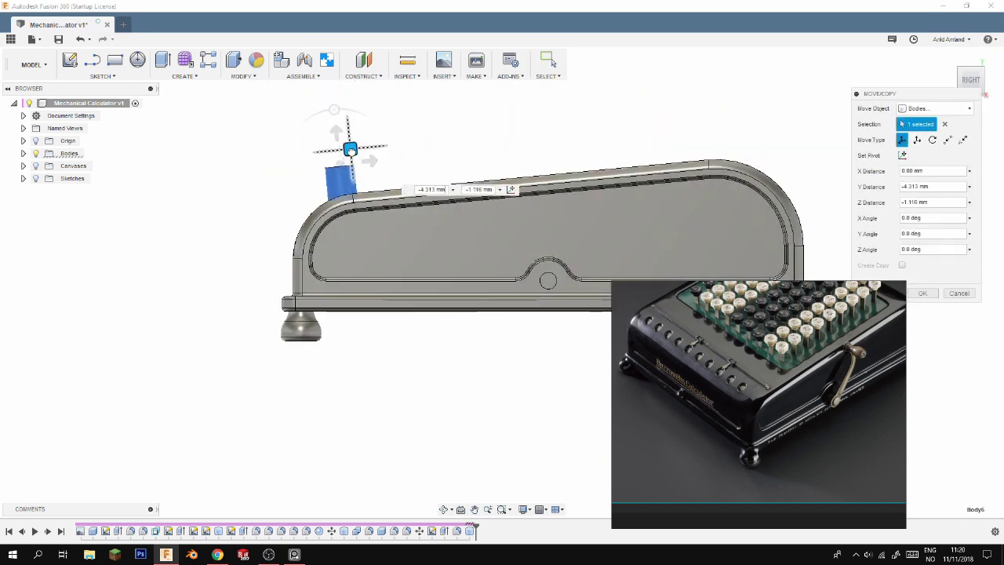
key("Return")
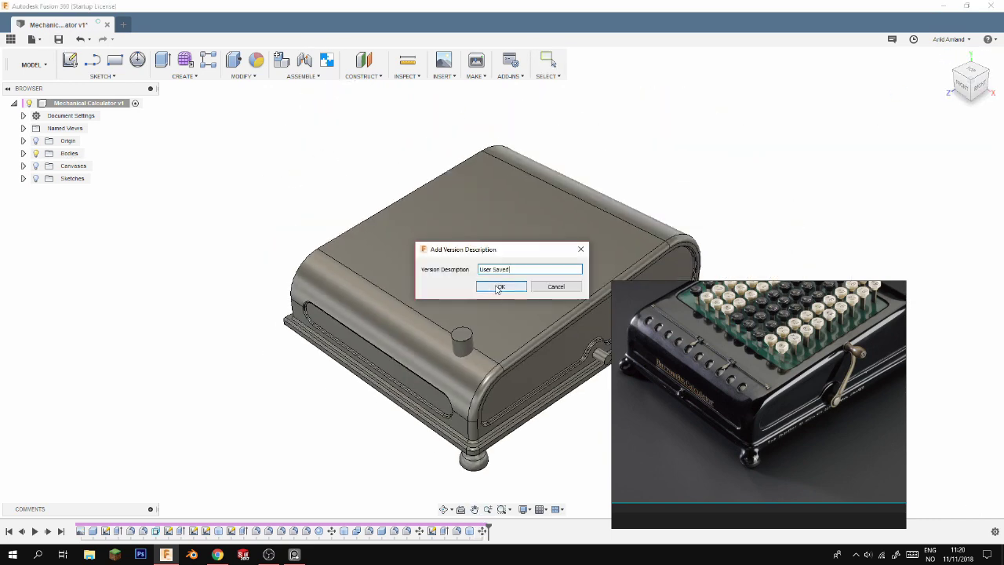
key("Return")
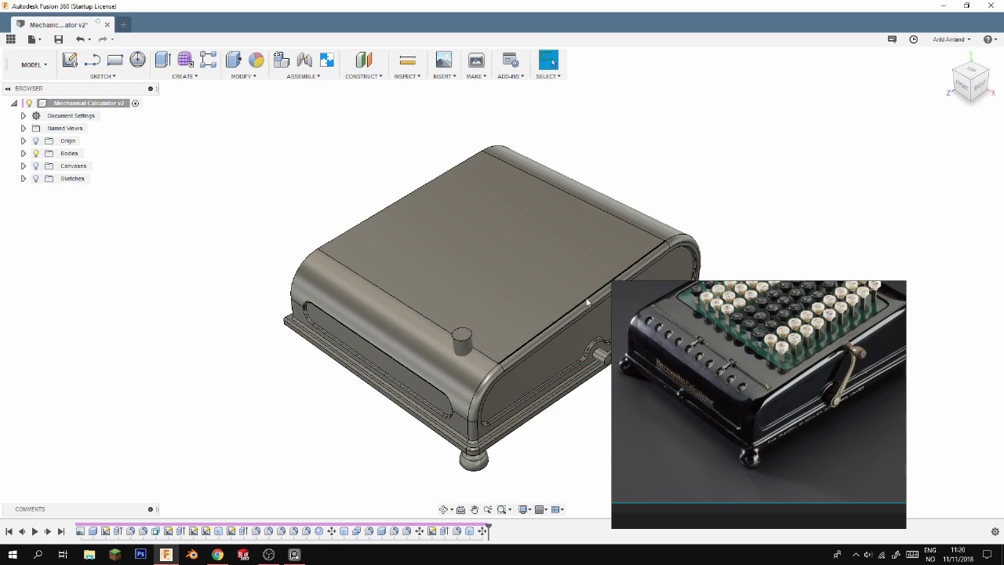
left_click(102, 76)
Sketch a 48 mm centre rectangle on the case's top face with a vertical construction line through its centre
left_click(185, 127)
left_click(515, 272)
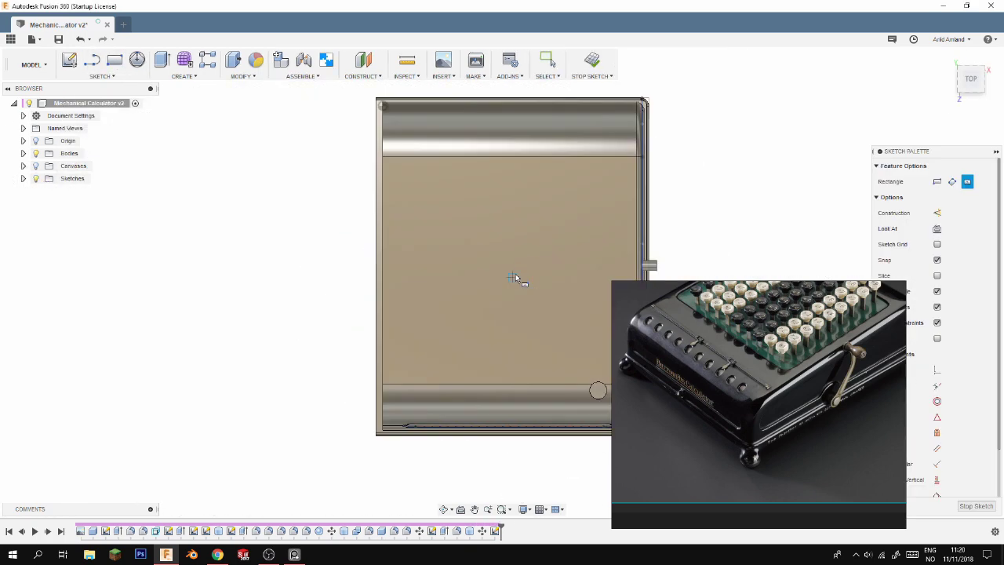
left_click(508, 269)
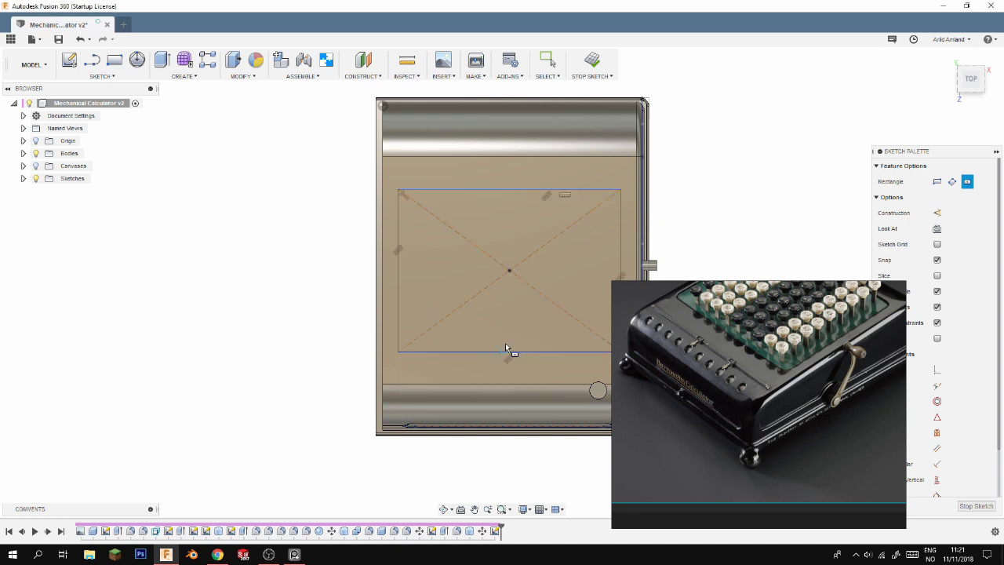
left_click(582, 229)
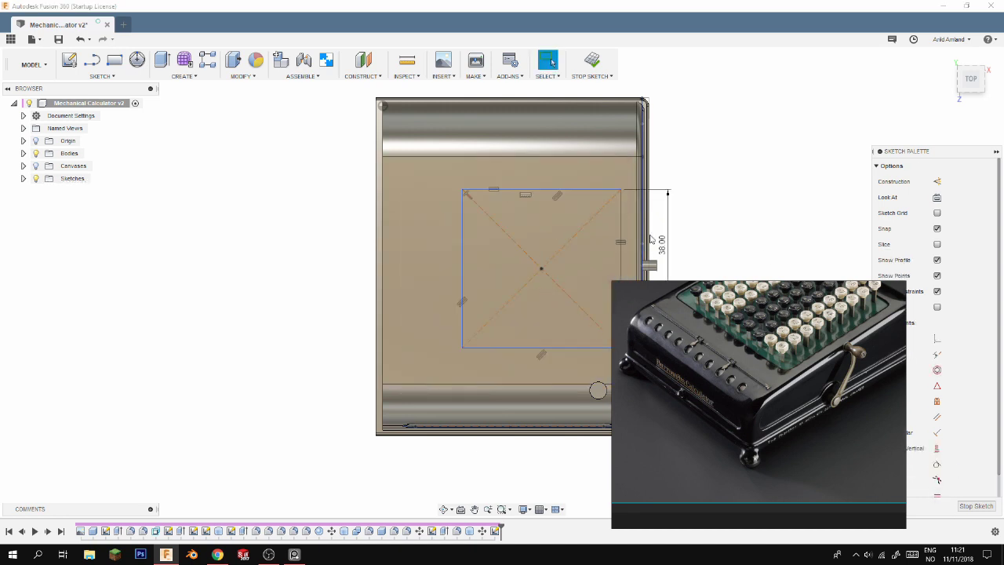
left_click(91, 59)
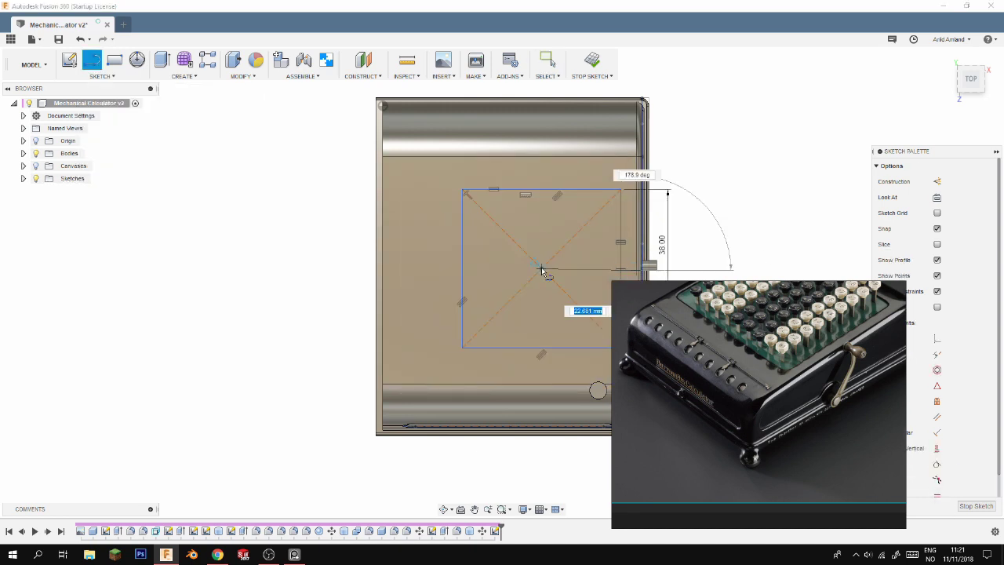
key("l")
left_click(510, 155)
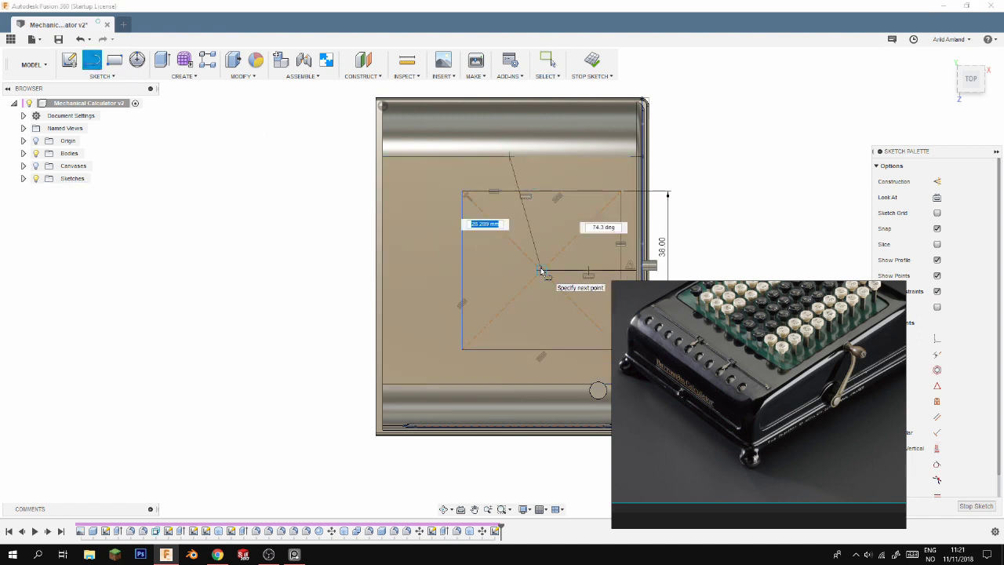
left_click(936, 422)
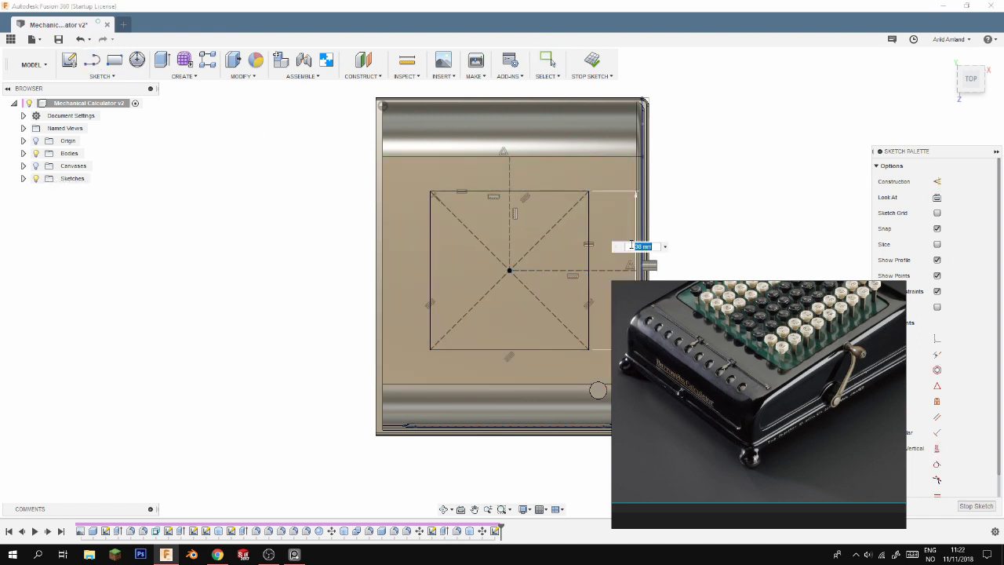
type("48")
key("Return")
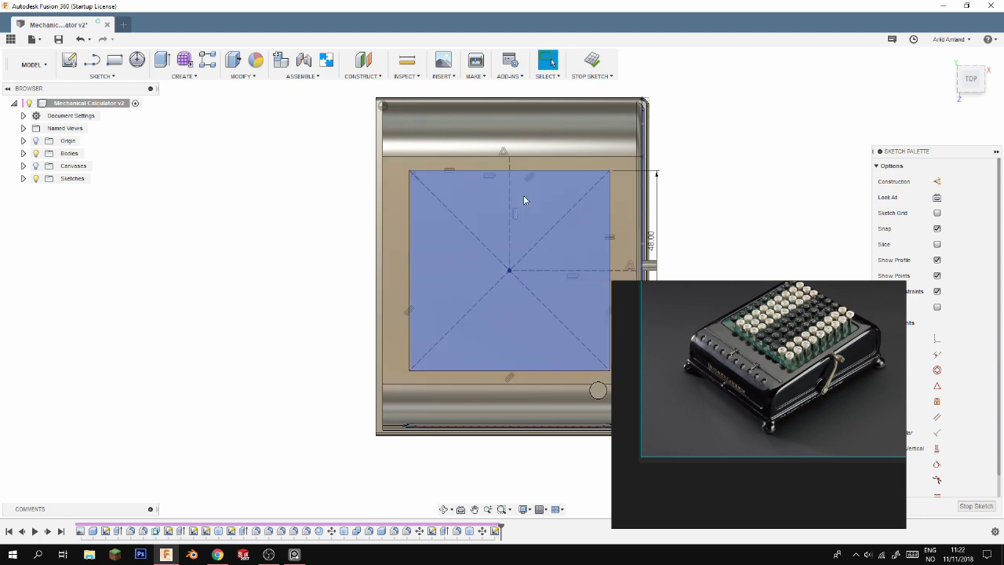
Stretch the outline toward the top-face edges, add a 3-point rectangle across the face, and finish the sketch
right_click(738, 362)
left_click(639, 355)
scroll(470, 263, "up", 3)
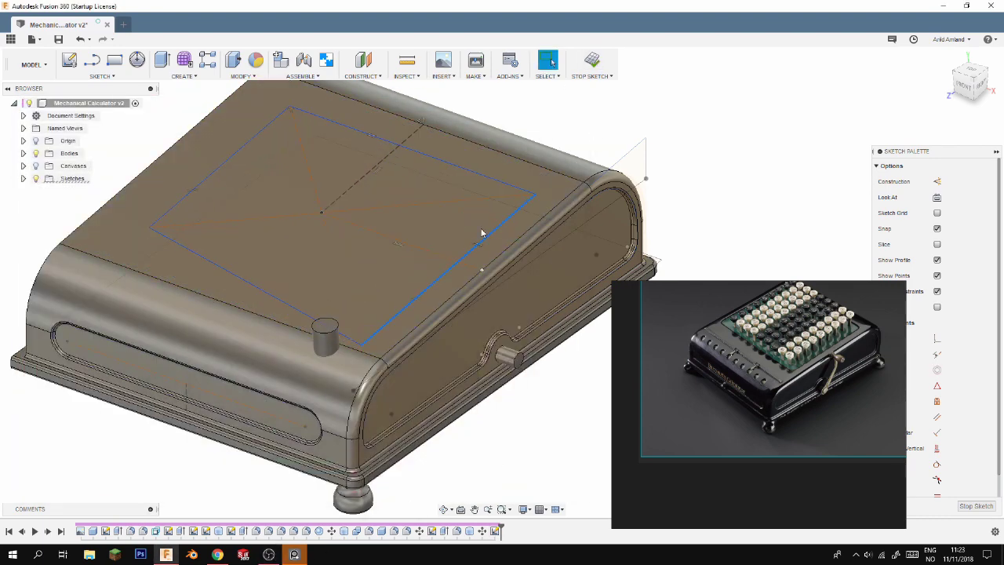
left_click_drag(500, 226, 447, 275)
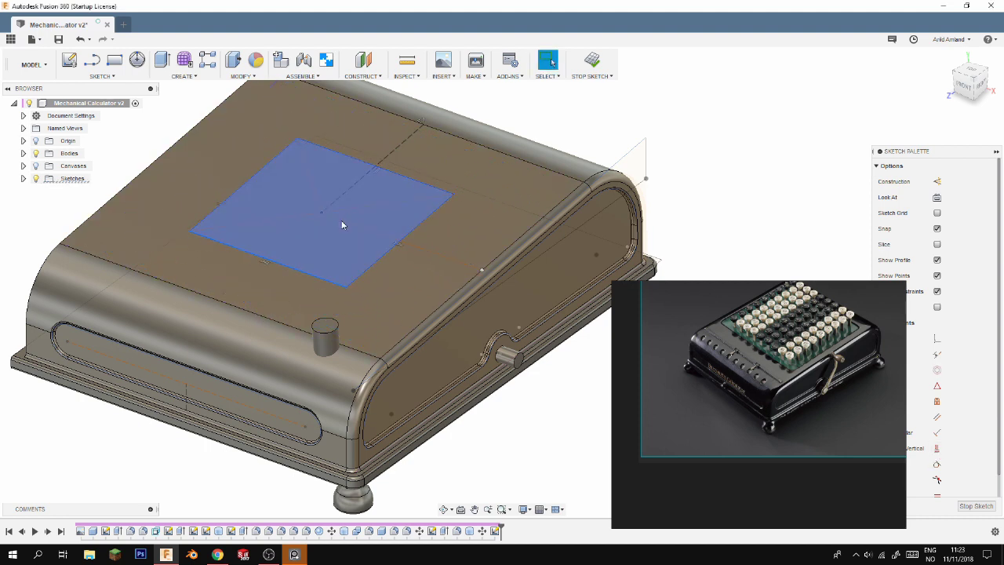
left_click(102, 76)
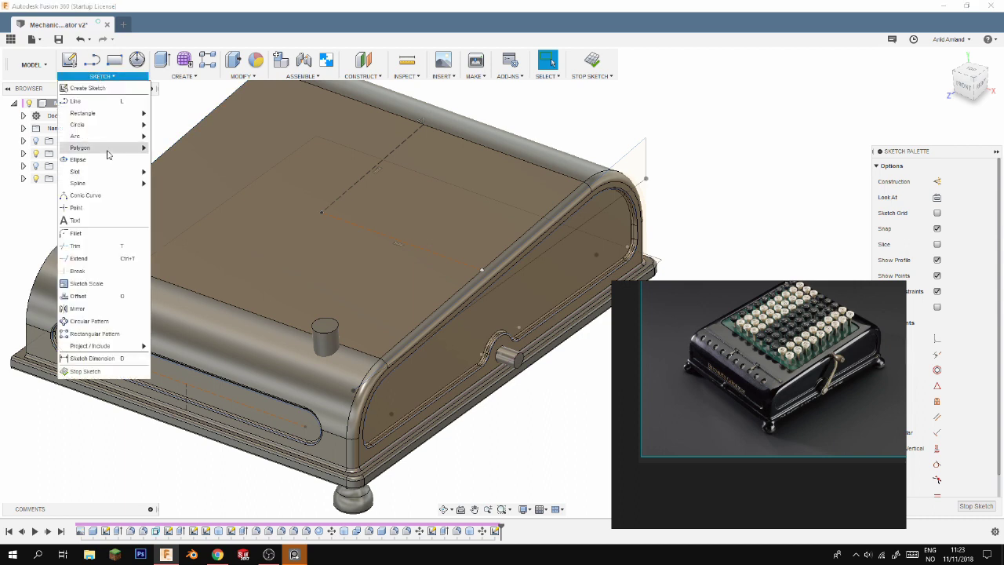
left_click(161, 130)
left_click(545, 189)
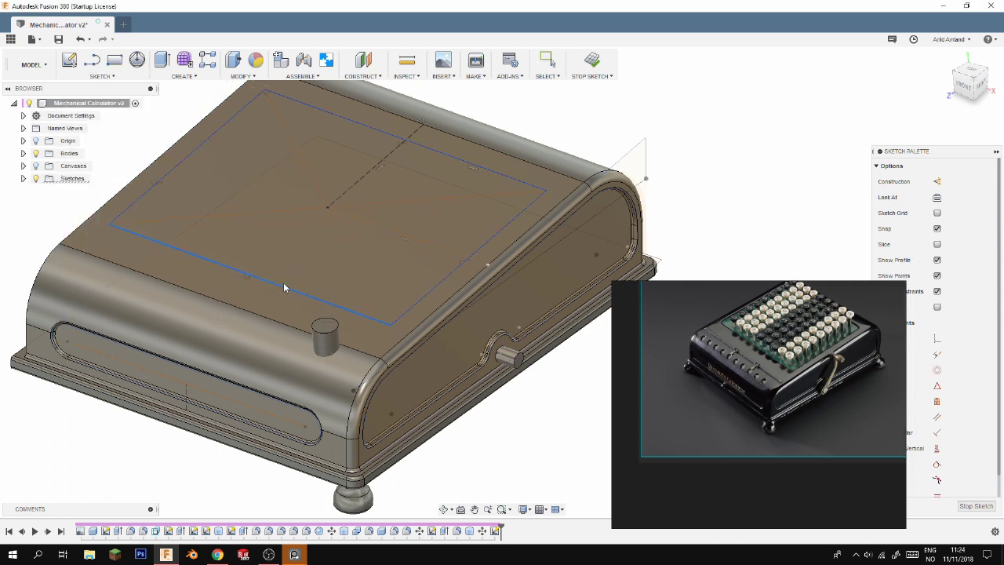
left_click(592, 59)
key("e")
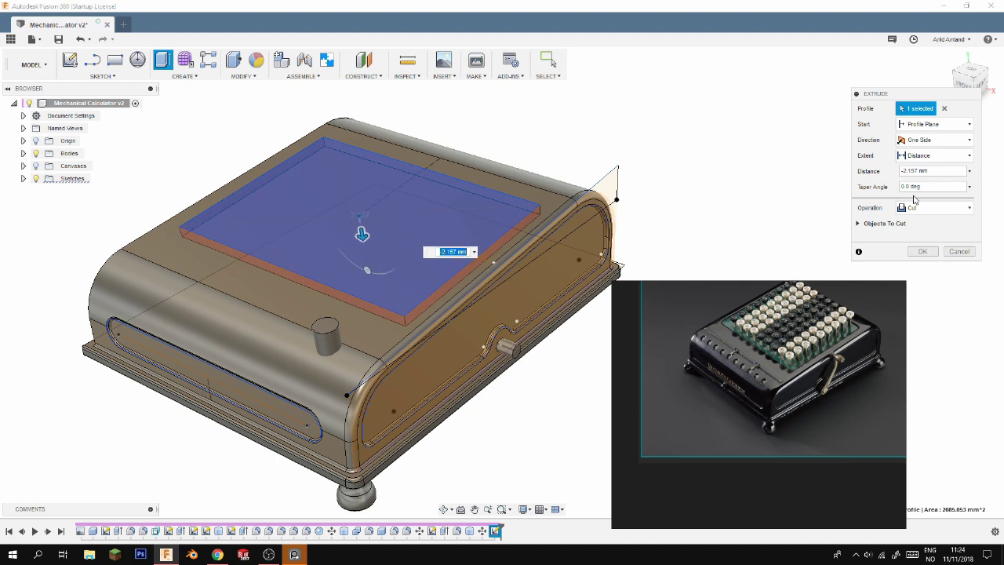
Extrude the rectangle as a raised plate and fillet its edges about 1.784 mm
left_click(938, 207)
left_click(923, 258)
key("Return")
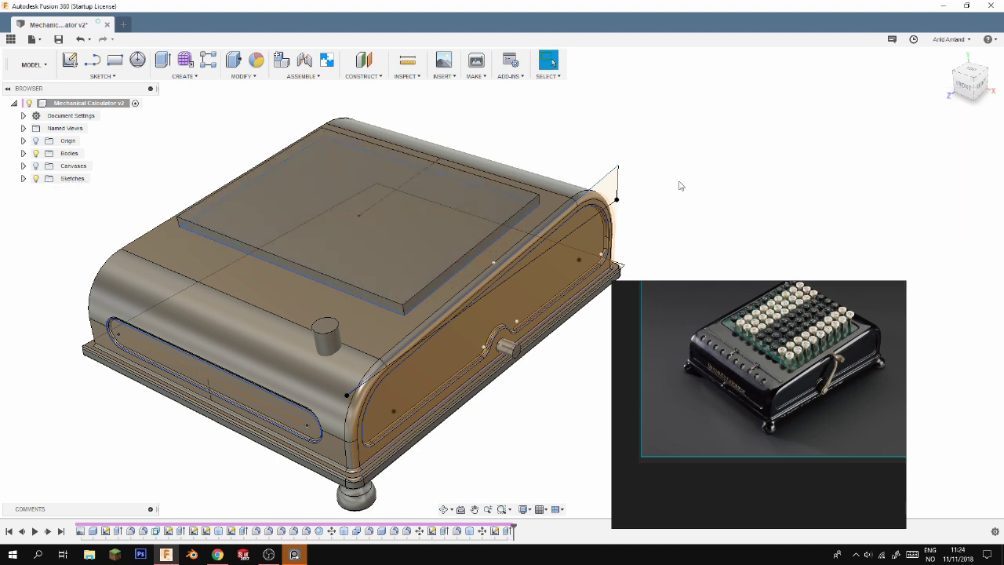
key("f")
left_click(186, 229)
left_click(186, 229)
left_click_drag(168, 223, 175, 223)
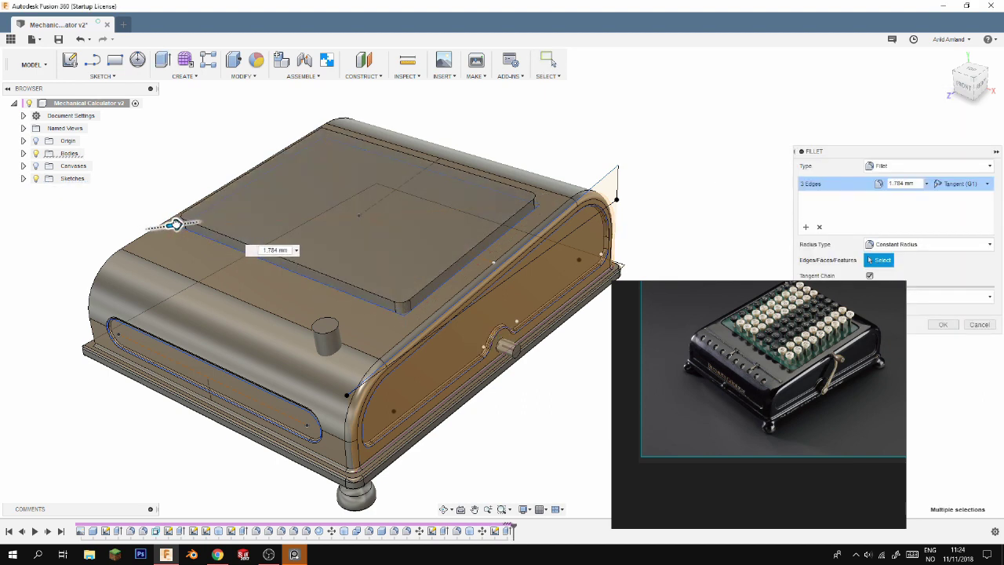
key("Return")
Offset the plate's top face with Press Pull
key("q")
left_click(485, 240)
key("Return")
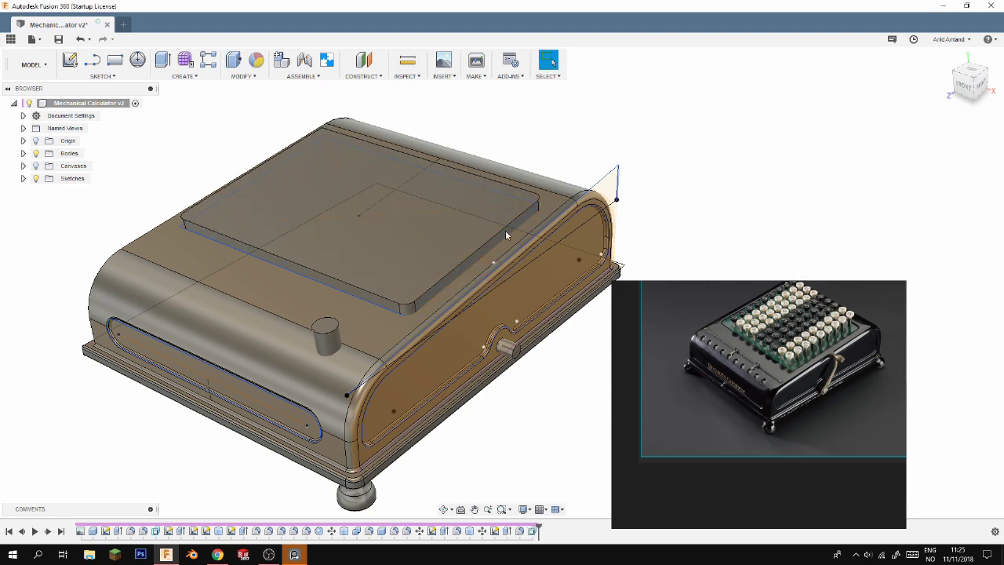
scroll(314, 254, "down", 2)
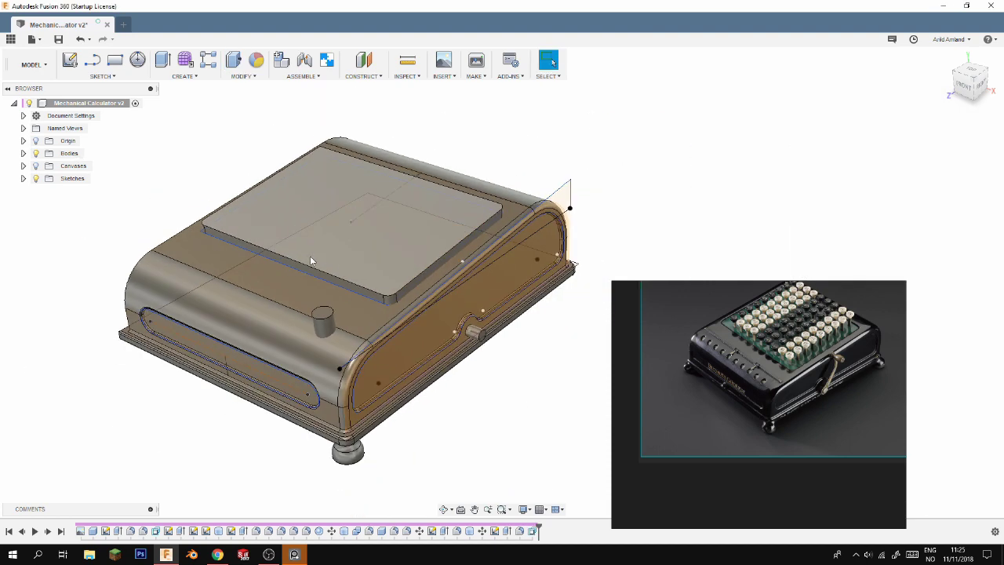
Combine-cut the plate out of the main body, then reopen the plate's extrusion for editing
left_click(310, 261)
left_click(939, 139)
left_click(446, 218)
left_click(353, 236)
key("Return")
double_click(353, 227)
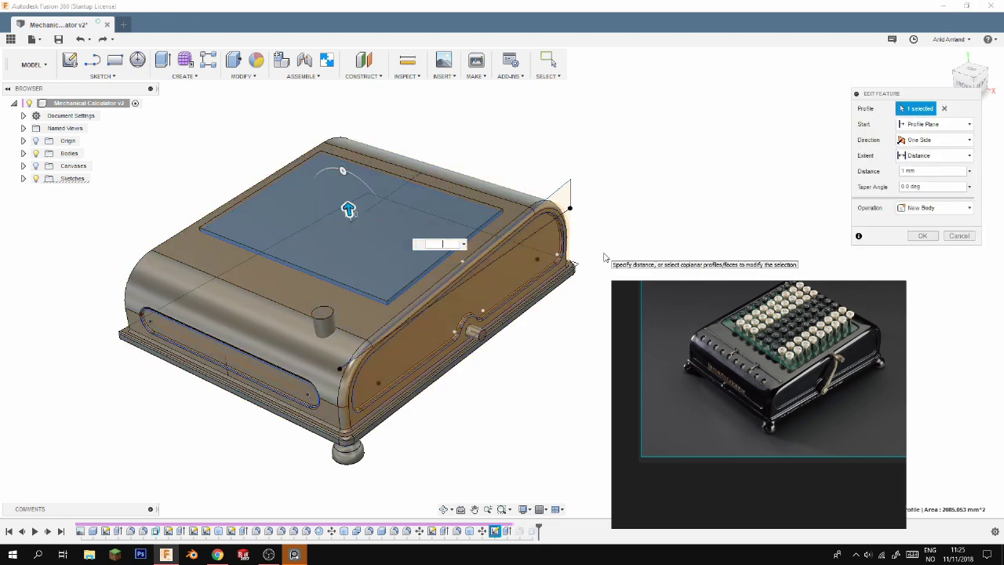
Change the plate extrusion distance to -1 mm and confirm it
left_click(921, 236)
scroll(533, 198, "up", 5)
double_click(385, 307)
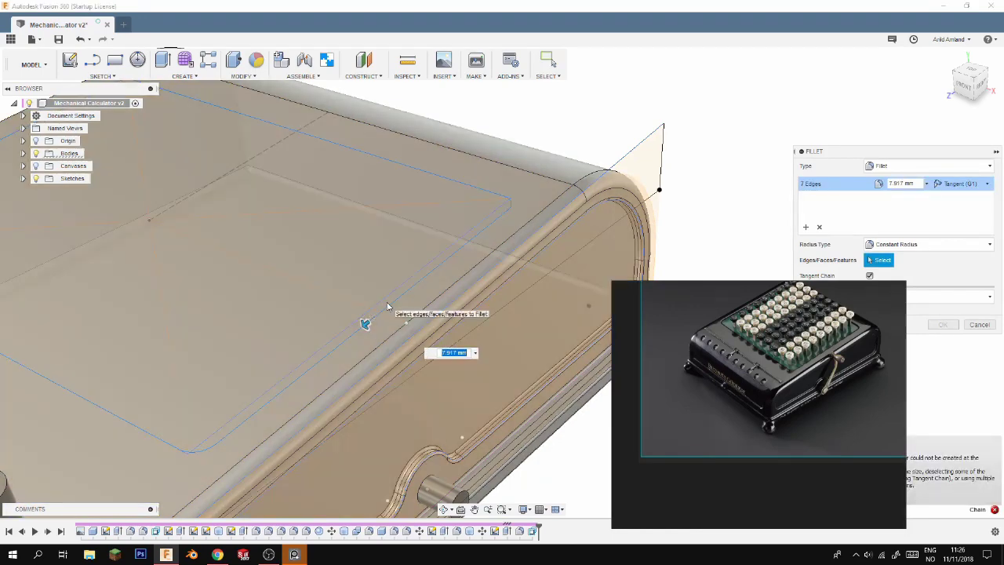
key("Escape")
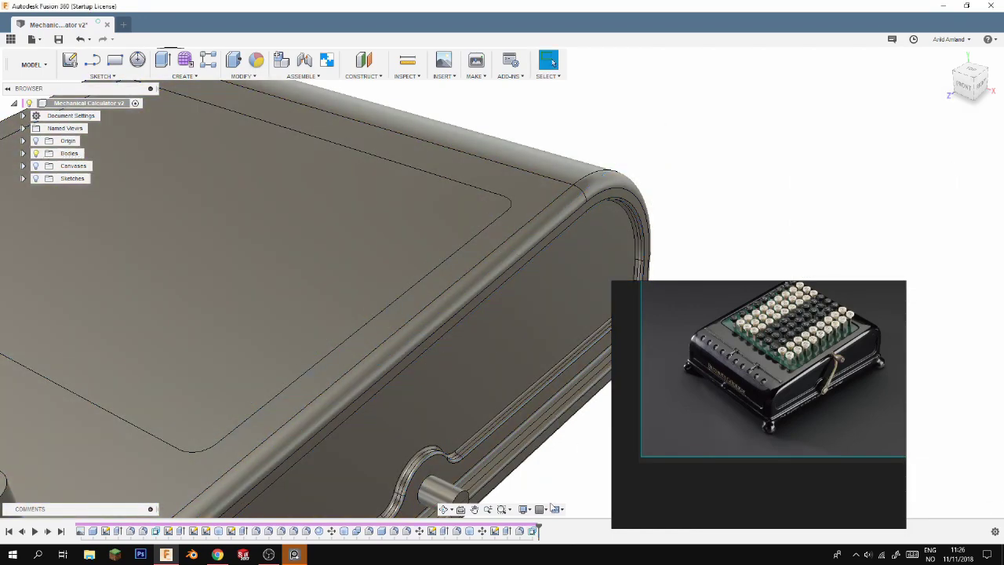
double_click(494, 531)
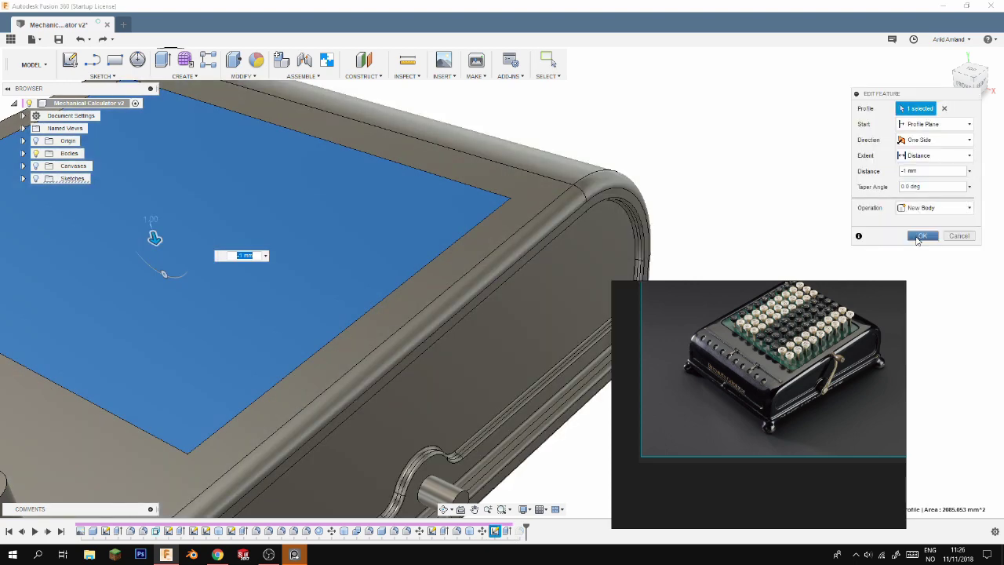
left_click(919, 236)
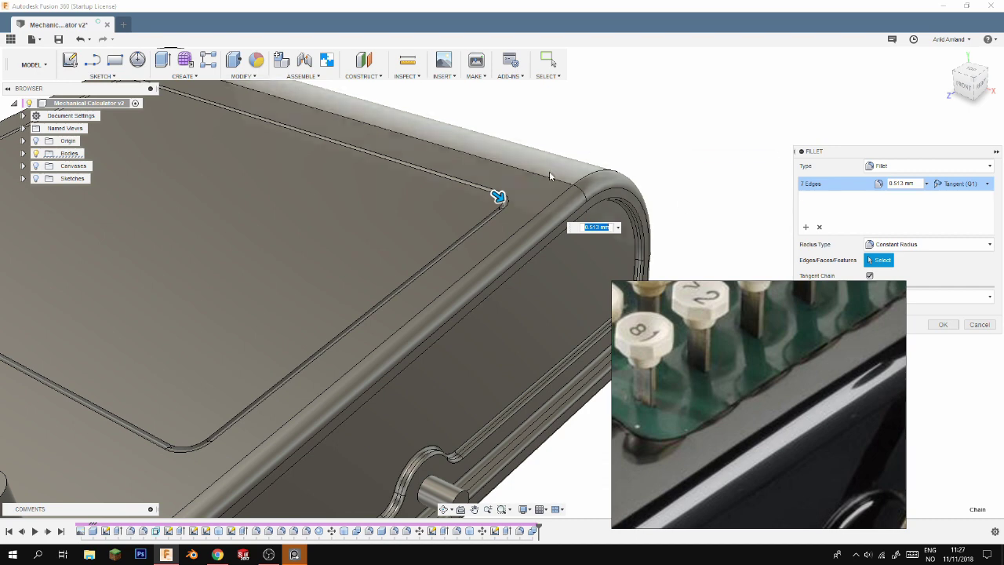
Fillet the recess edges 0.513 mm and begin moving the plate body down 0.25 mm
key("Return")
key("m")
left_click(397, 168)
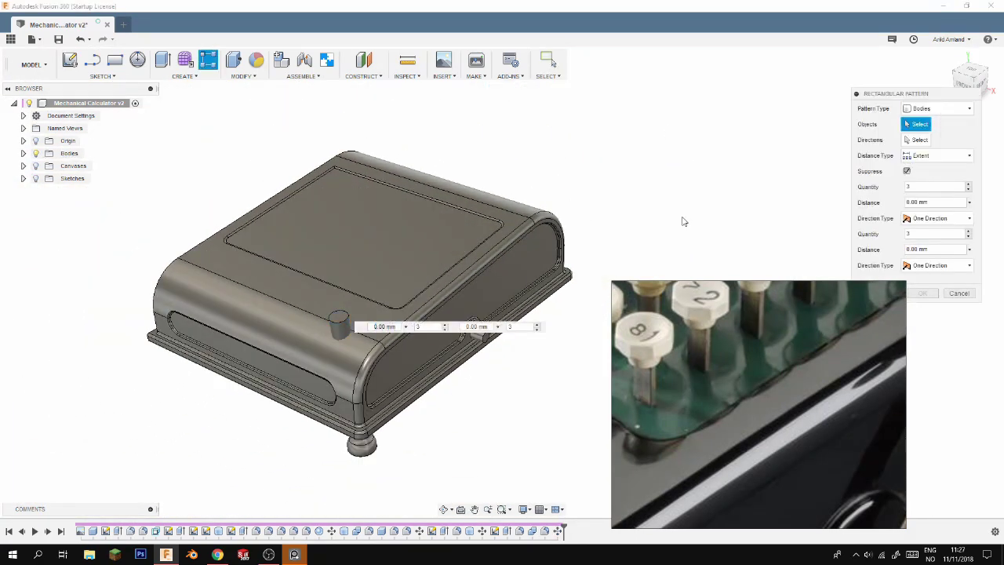
Preview a ten-knob pattern along the front edge, view from the top, then cancel it
left_click(338, 324)
left_click(341, 327)
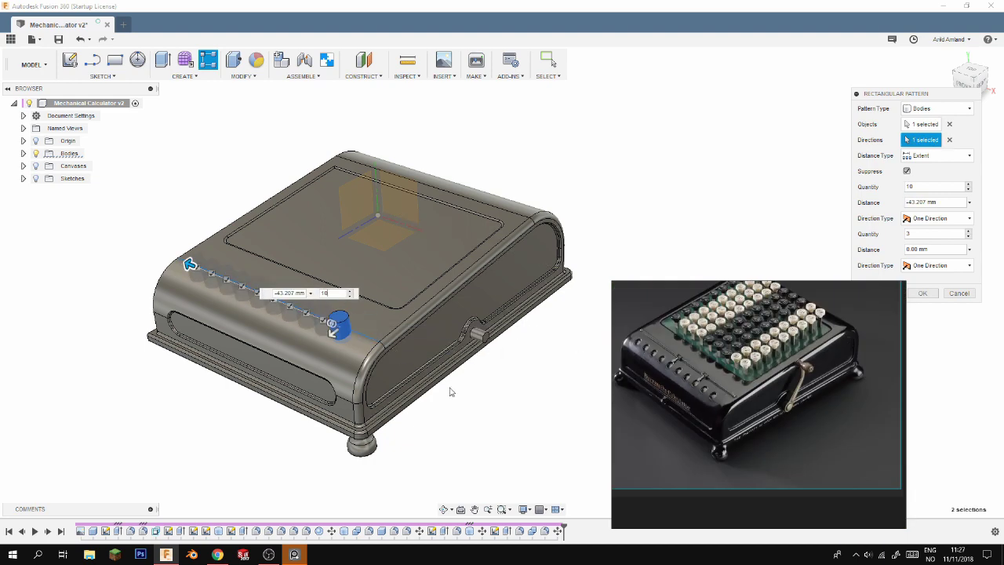
middle_click_drag(393, 350, 417, 322, "shift")
left_click(970, 70)
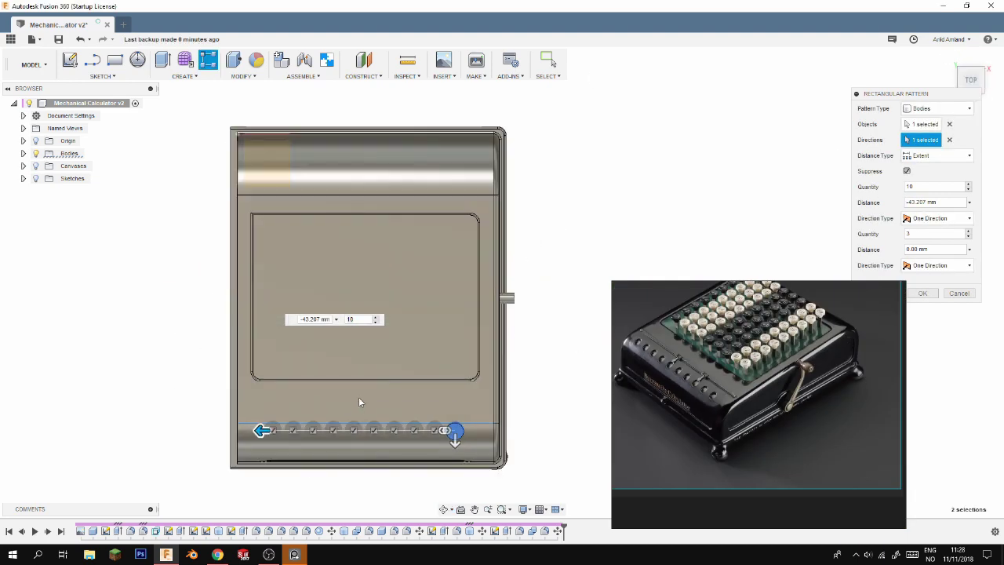
key("Escape")
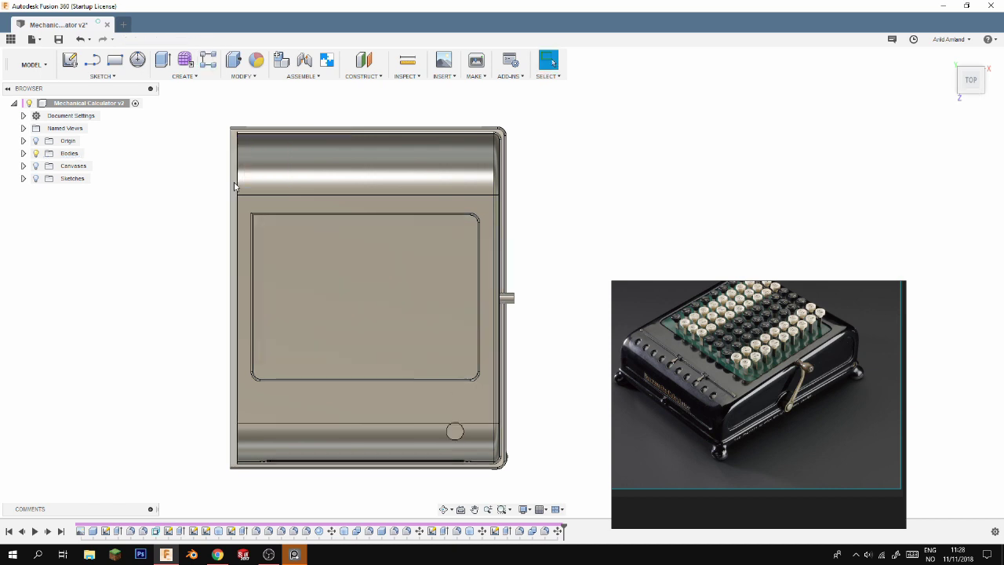
left_click(351, 237)
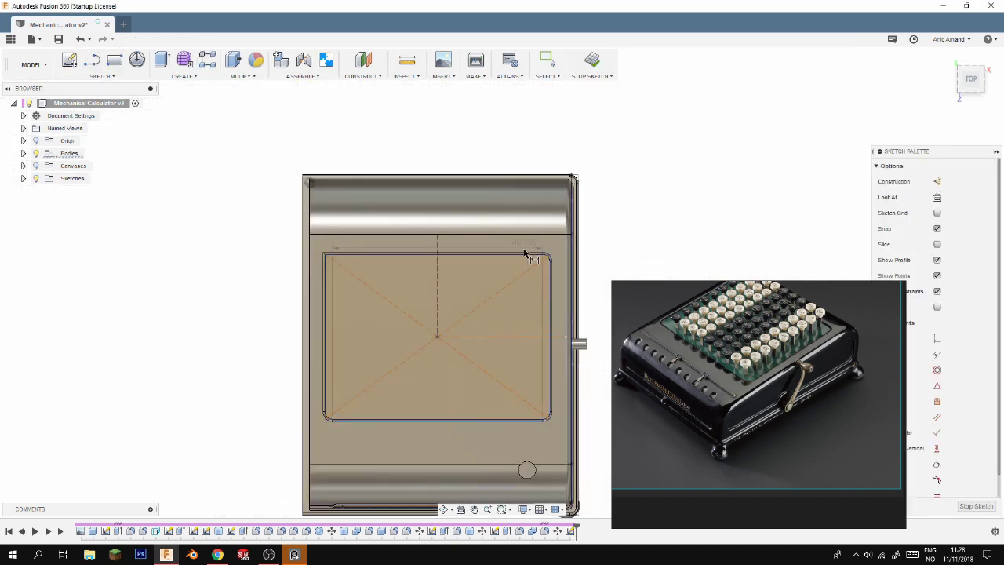
Dimension the new top rectangle's edge 20 mm right of the centre line and finish the sketch
left_click(514, 334)
left_click(545, 321)
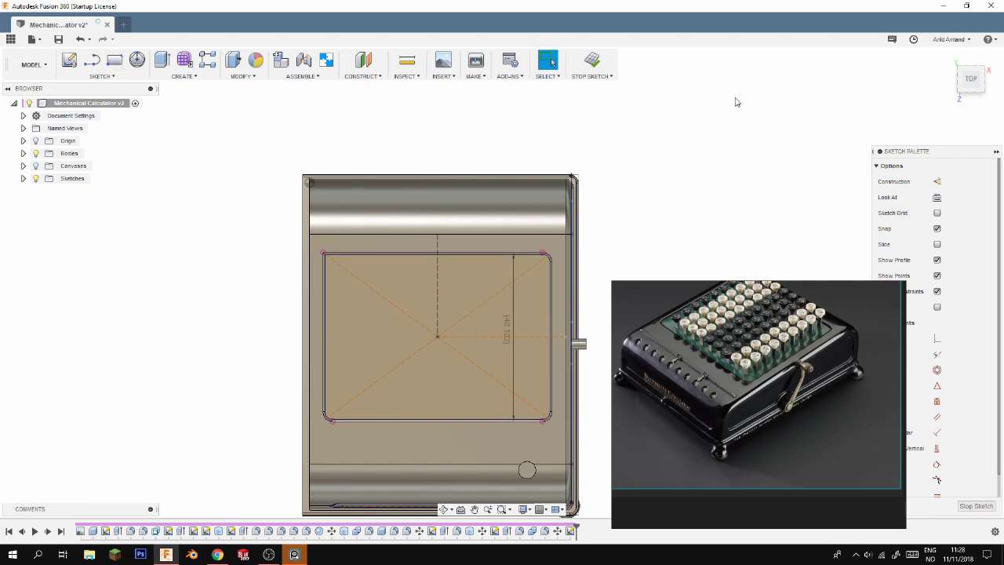
left_click(979, 84)
left_click(525, 510)
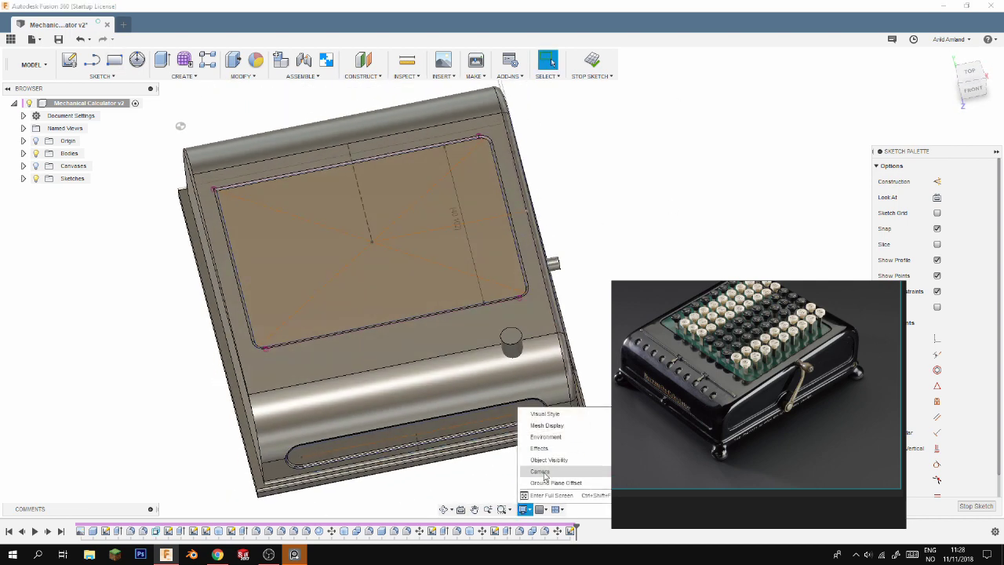
left_click(591, 61)
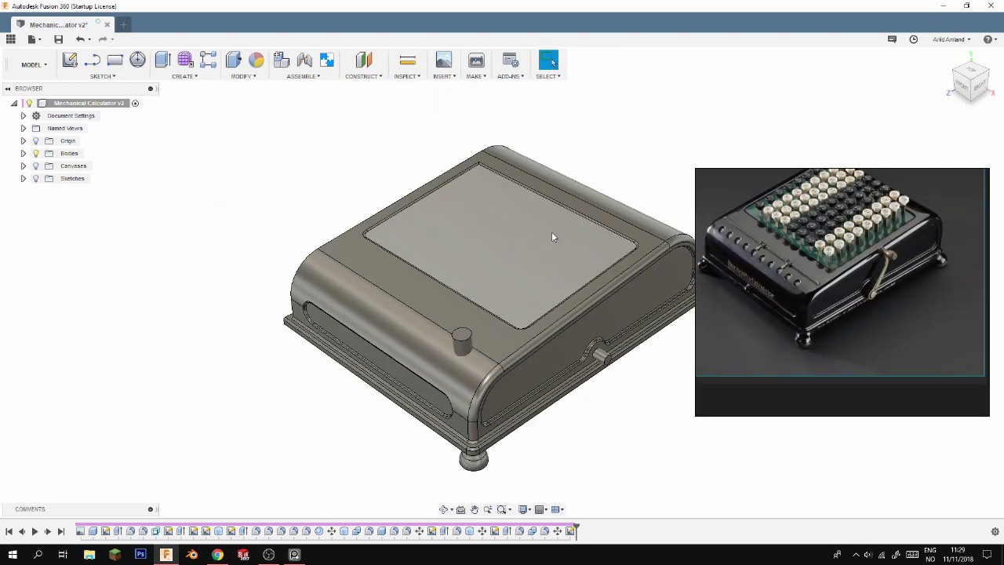
middle_click_drag(551, 232, 502, 306, "shift")
left_click(71, 61)
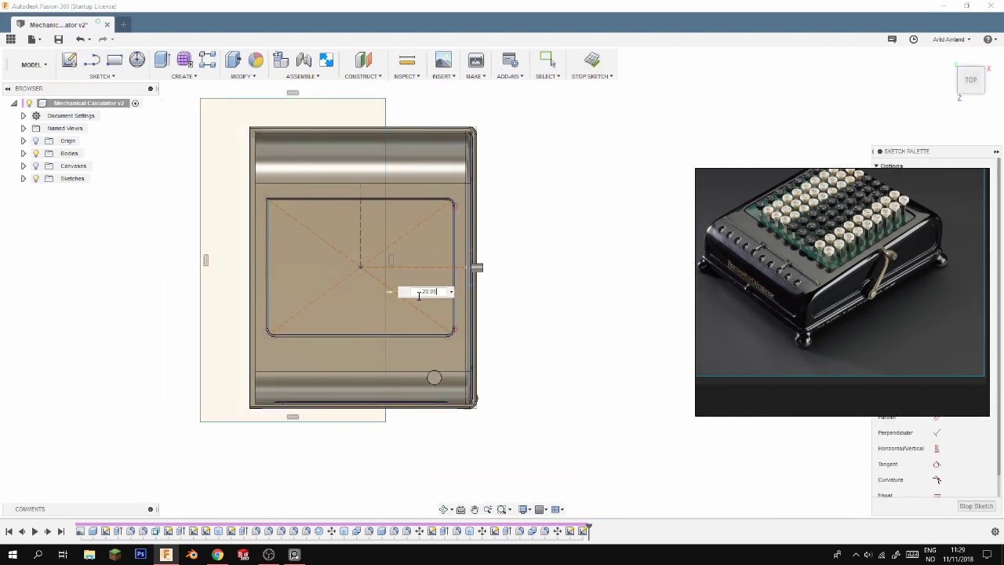
key("Return")
key("e")
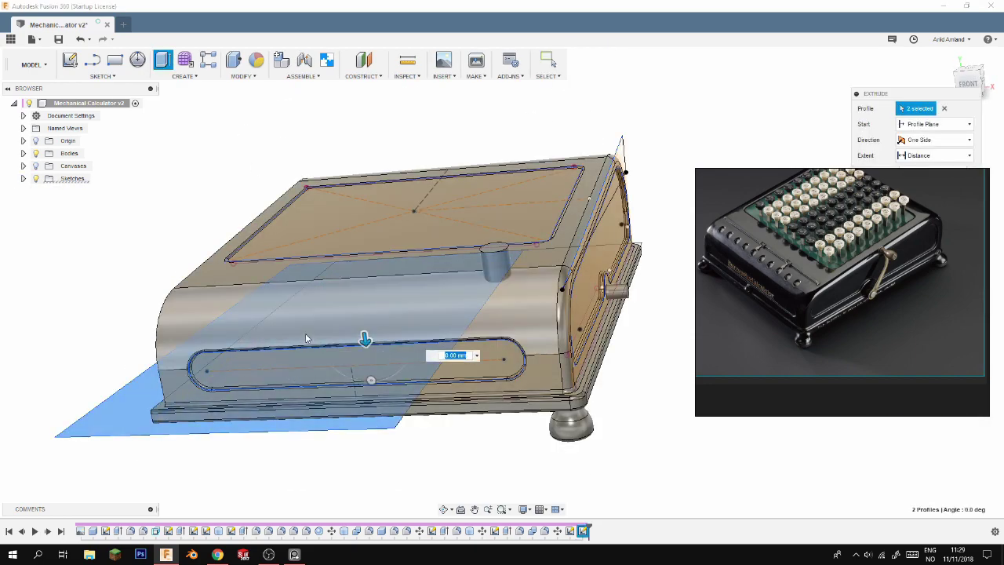
Commit the two-profile extrusion, then try a mirror of the body and cancel it
key("Return")
middle_click_drag(536, 175, 439, 204, "shift")
left_click(183, 76)
left_click(197, 330)
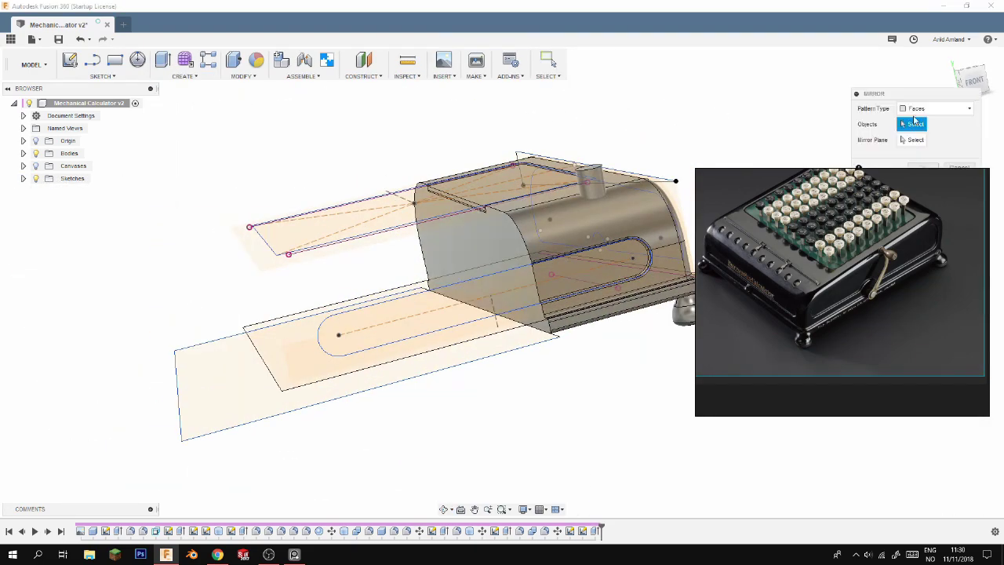
left_click(546, 238)
key("Escape")
mouse_move(547, 238)
middle_mouse_down("shift")
mouse_move(815, 97)
mouse_move(797, 268)
middle_mouse_up("shift")
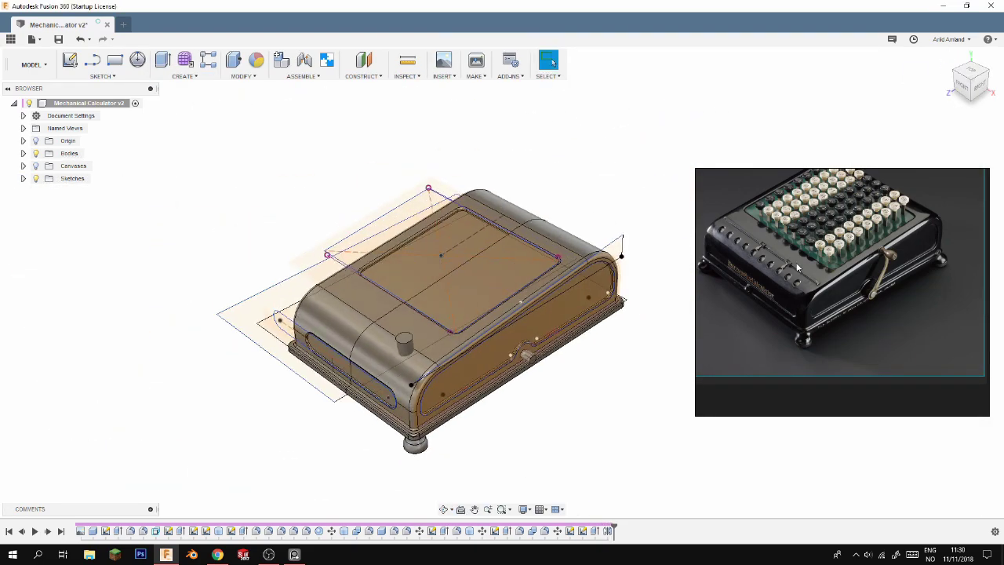
Reopen Sketch17, the top rectangle with its 20 mm offset dimension, for editing
key("s")
left_click(488, 322)
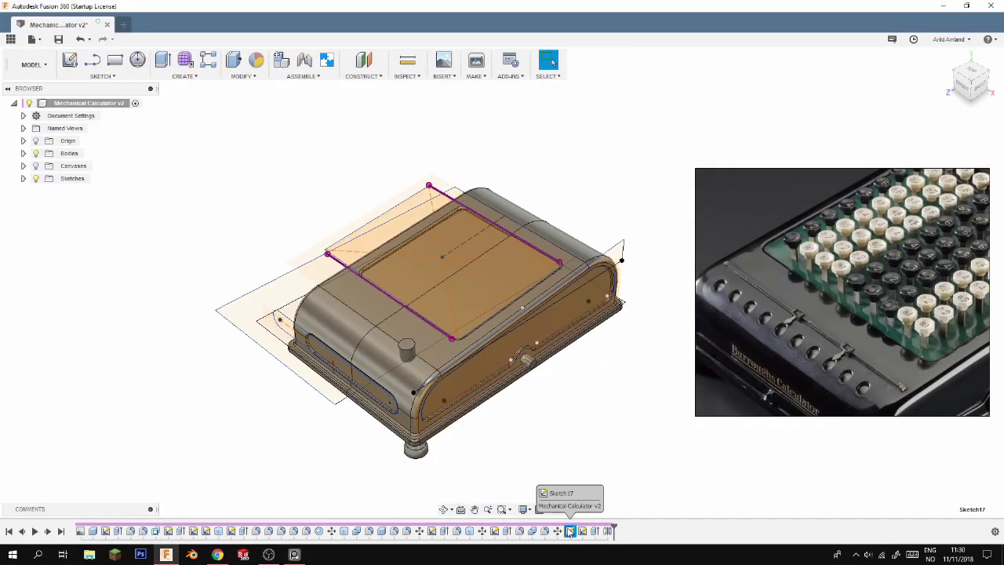
double_click(526, 405)
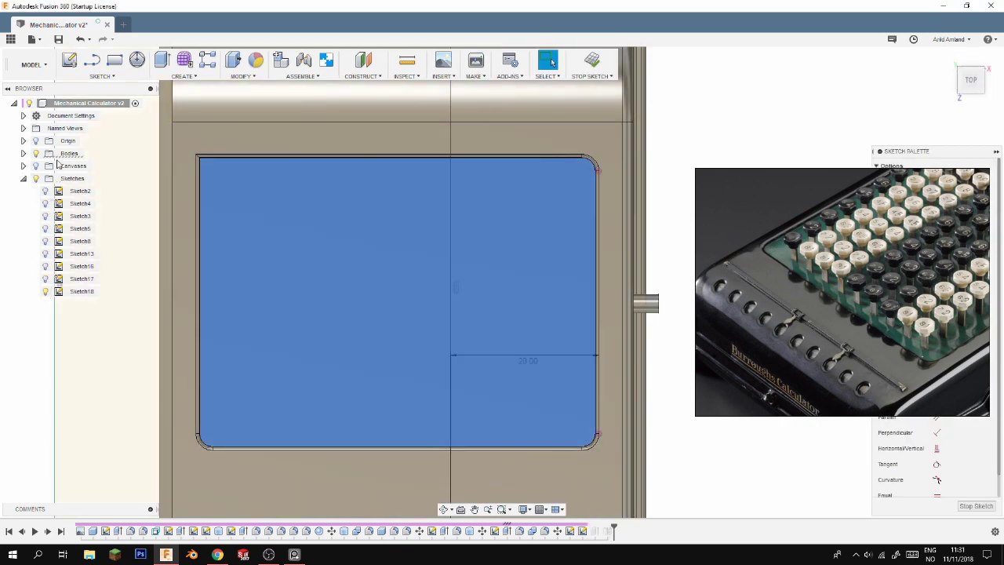
Remove the extra Body8, leaving Body1, Body3, Body5, Body6 and Body7
left_click(528, 364)
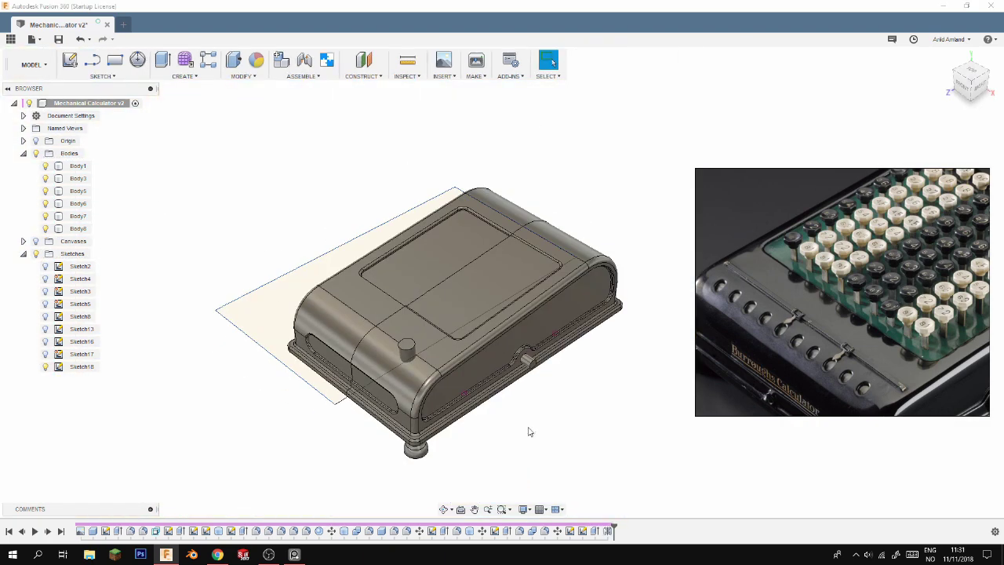
key("ctrl+z")
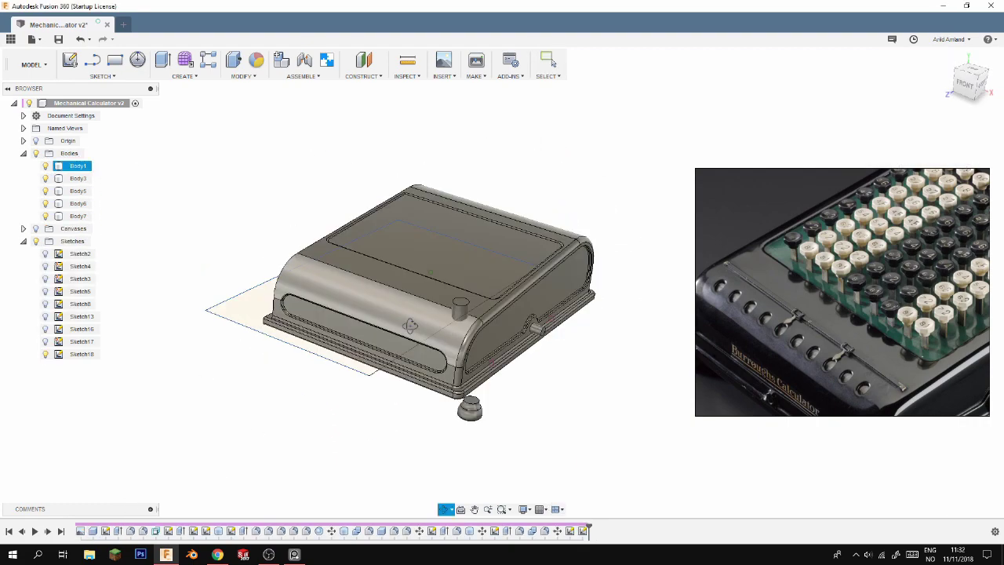
left_click(969, 81)
scroll(502, 353, "up", 5)
Pattern the front knob into ten copies spanning -45.191 mm along the front top edge
left_click(523, 509)
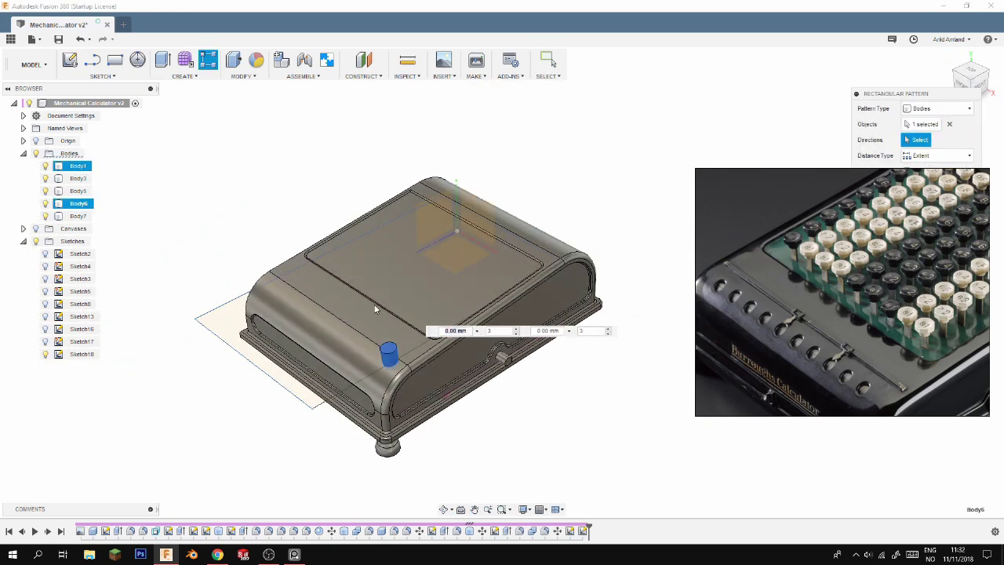
left_click(970, 72)
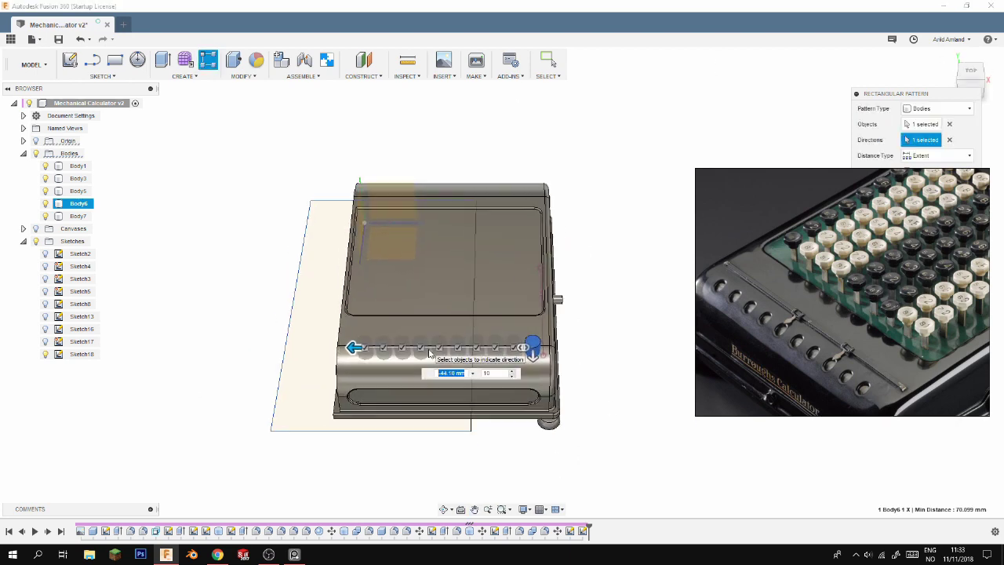
scroll(307, 329, "up", 3)
left_click_drag(307, 330, 301, 329)
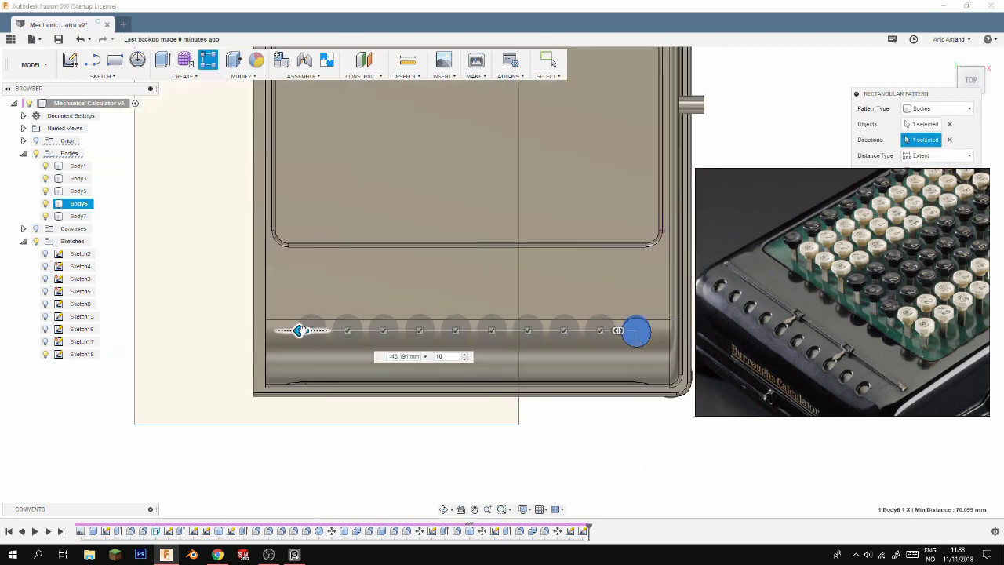
key("Return")
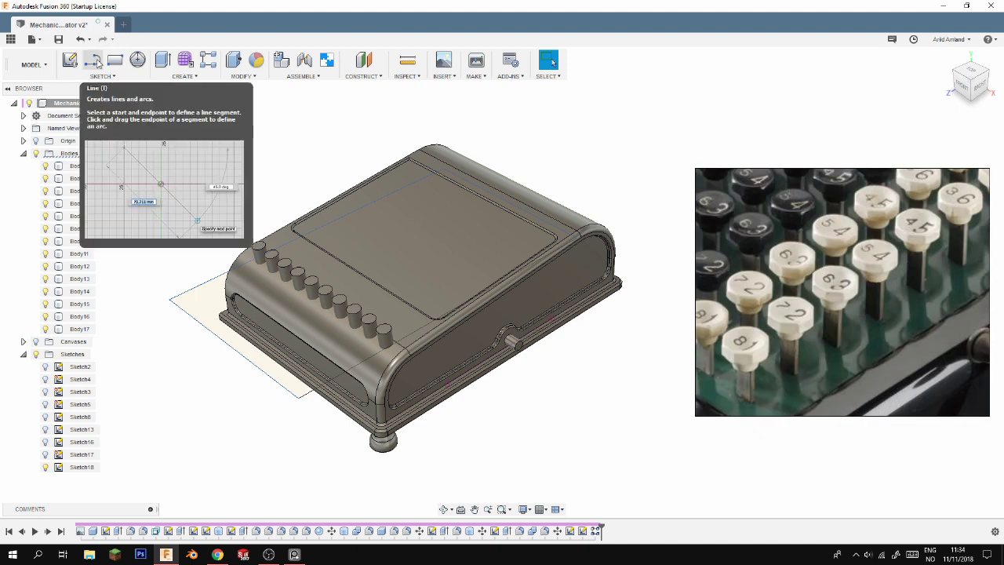
Build the key cap as a small new box body on the top face and chamfer its corners
left_click(468, 265)
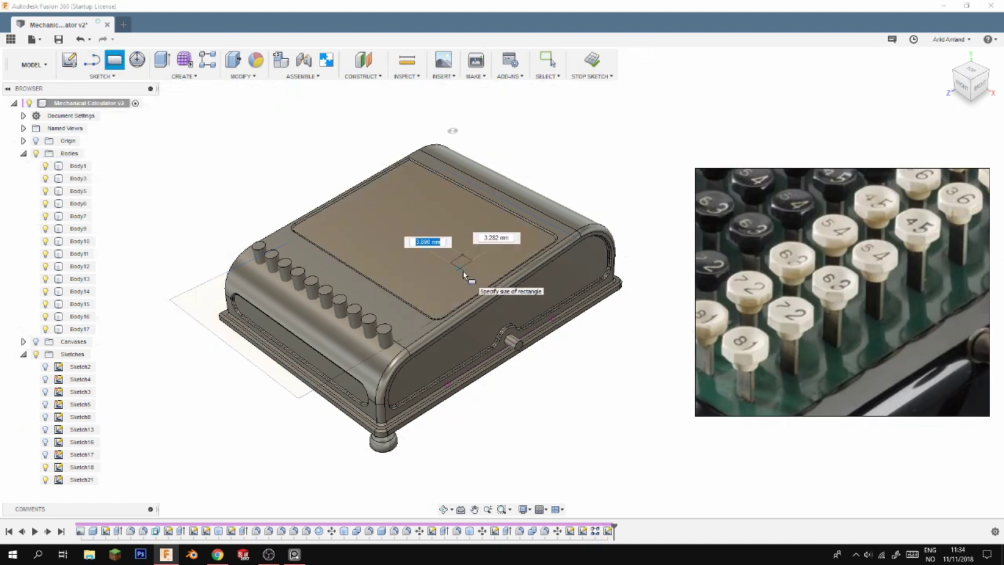
left_click(465, 272)
key("Return")
double_click(460, 253)
left_click_drag(460, 235, 459, 238)
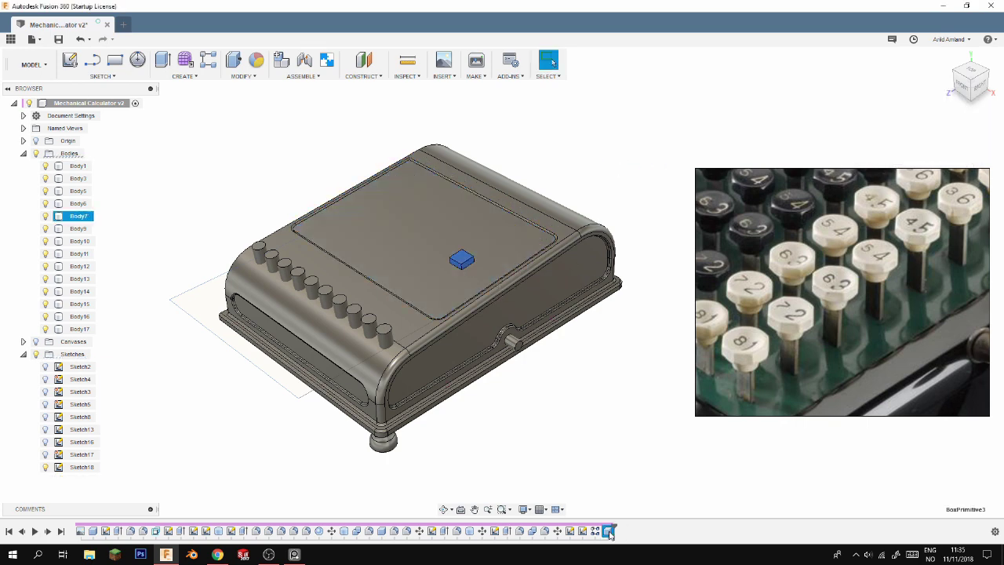
left_click(932, 171)
left_click(912, 226)
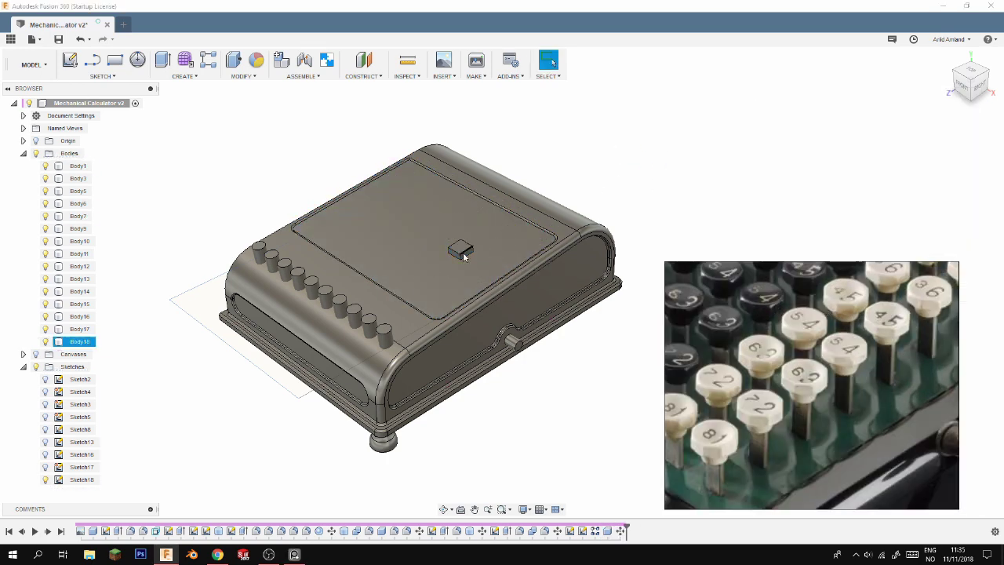
mouse_move(475, 252)
middle_mouse_down("shift")
mouse_move(323, 218)
mouse_move(571, 280)
middle_mouse_up("shift")
scroll(481, 243, "up", 10)
key("Return")
scroll(230, 114, "up", 5)
Cut a 3.384 mm circular dish, -0.199 mm deep, into the cap top and fillet its rim
key("c")
left_click(510, 289)
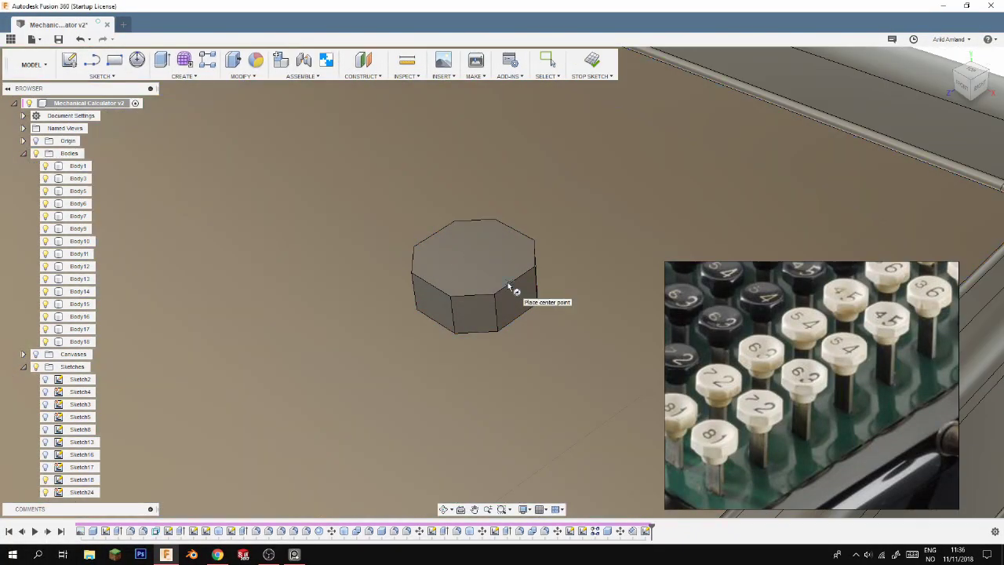
key("ctrl+z")
key("c")
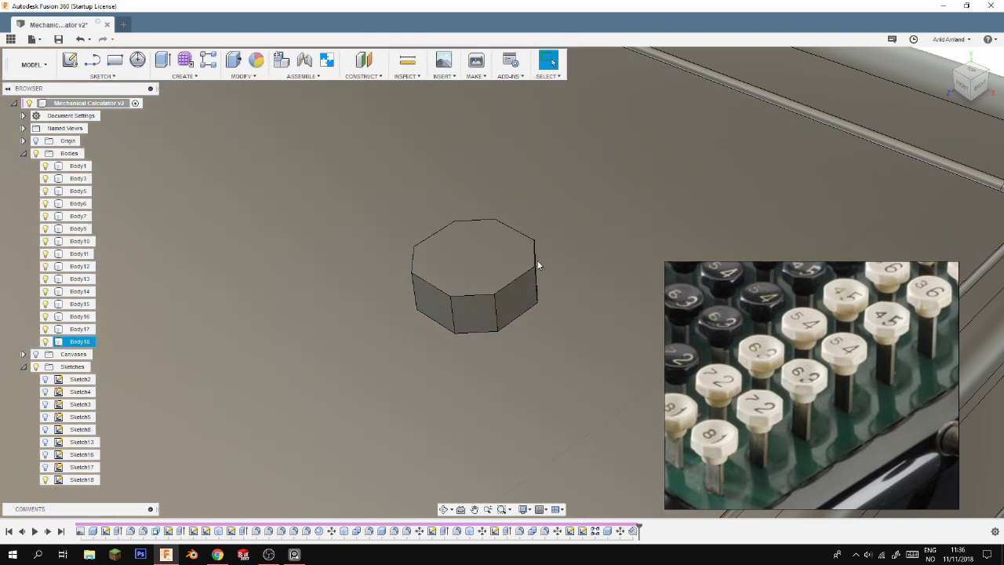
left_click(481, 264)
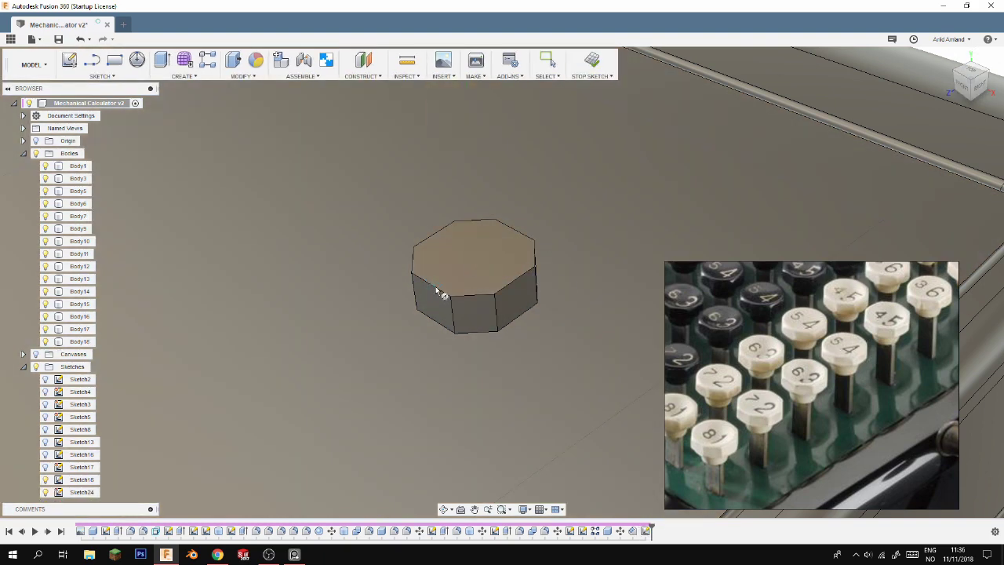
left_click(510, 258)
key("e")
left_click_drag(468, 224, 473, 274)
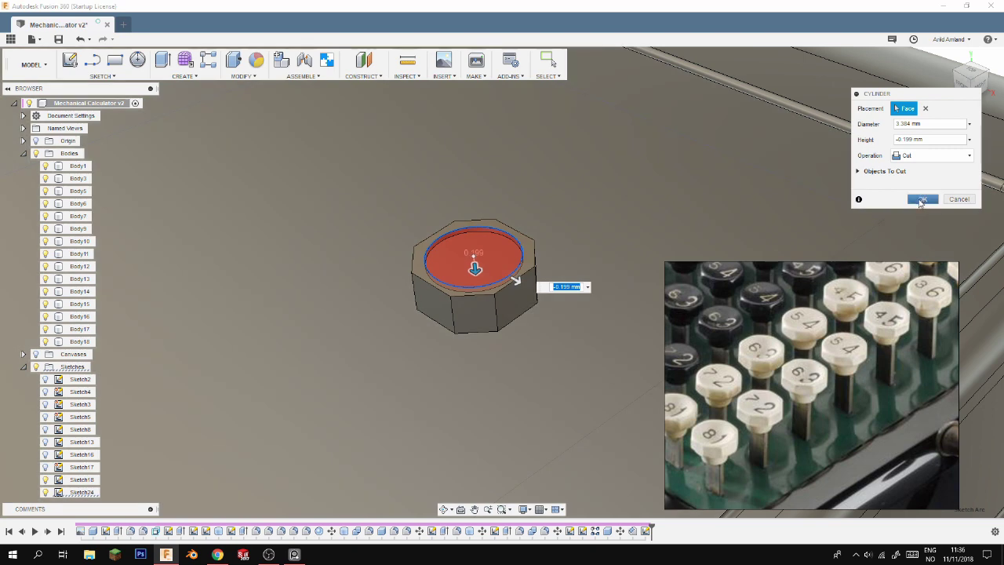
key("Return")
key("f")
left_click(494, 232)
left_click_drag(494, 232, 516, 236)
left_click(495, 307)
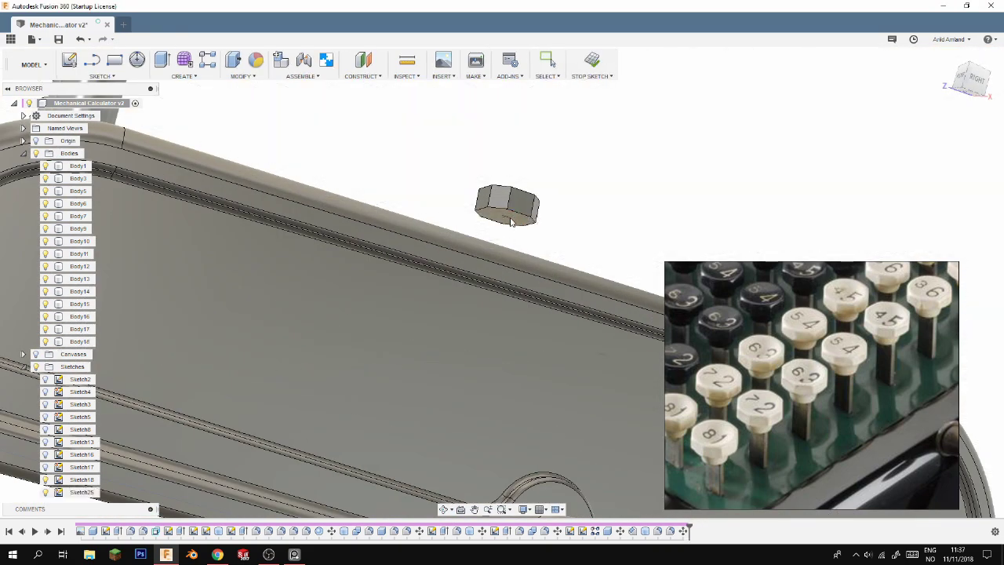
Sketch the round neck on the underside of the key cap
left_click(510, 208)
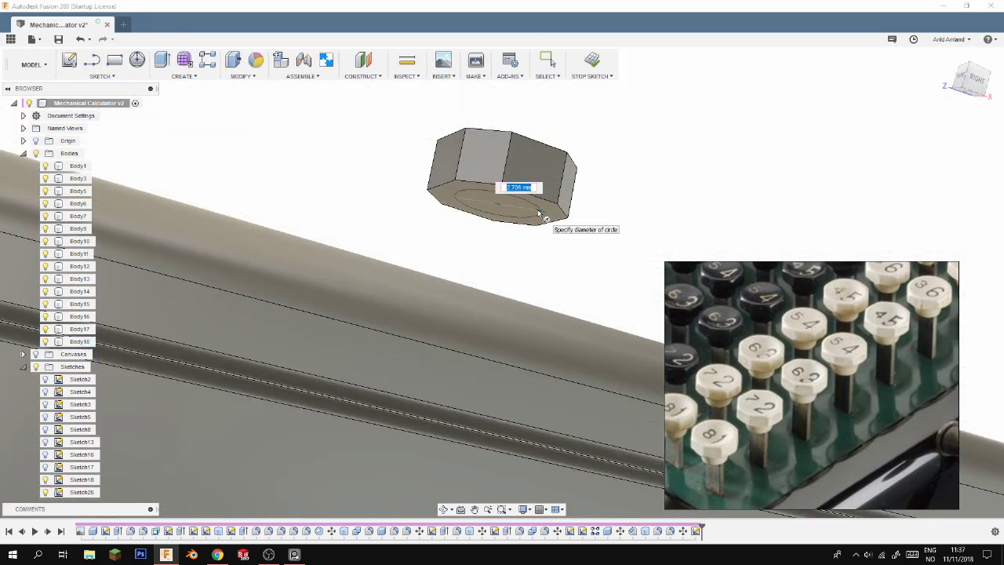
key("r")
left_click(492, 227)
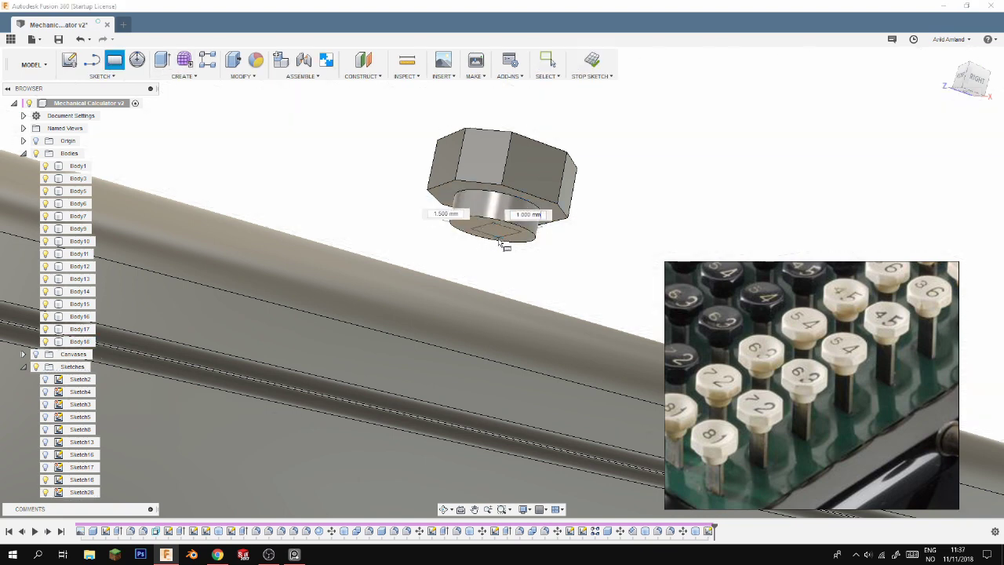
key("Escape")
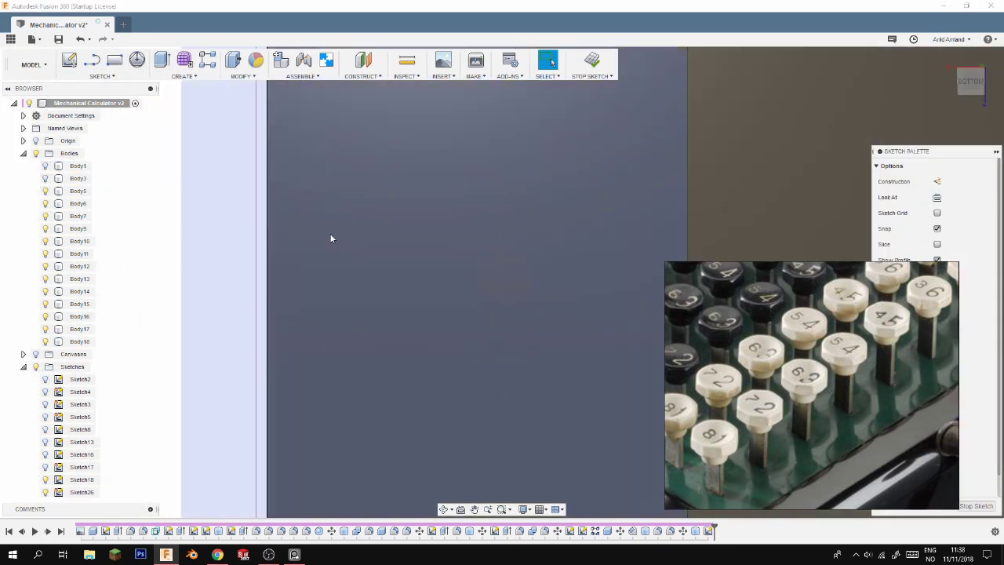
left_click(45, 192)
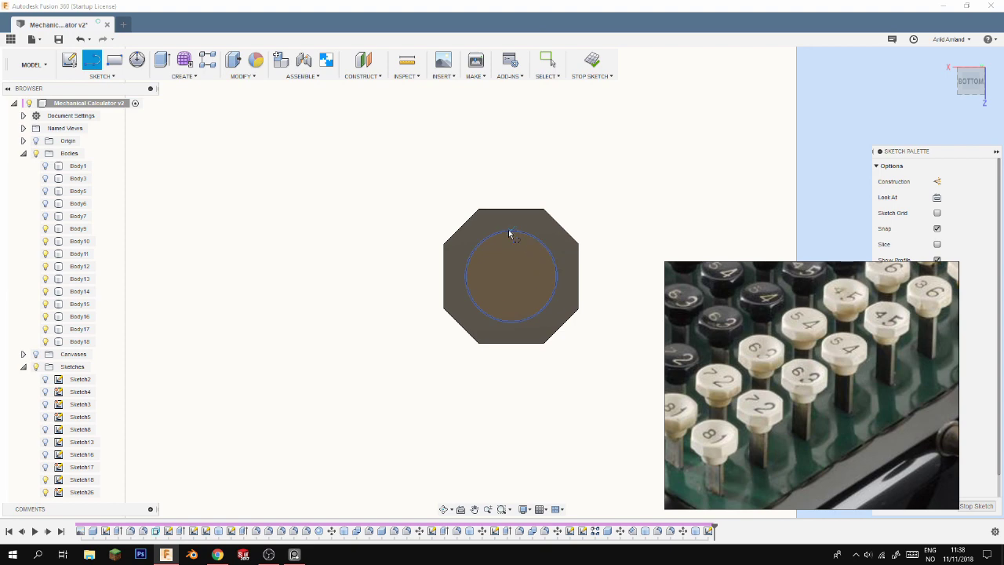
key("l")
left_click(578, 274)
Draw a centre rectangle under the key and extrude it downward into a stem
left_click(100, 76)
mouse_move(82, 113)
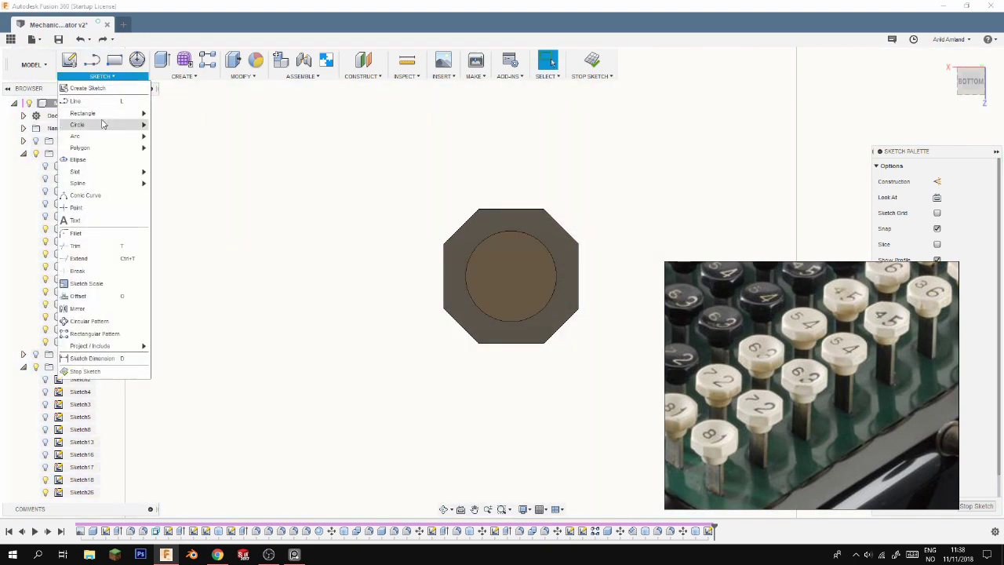
left_click(290, 161)
left_click(550, 285)
left_click(592, 61)
key("e")
left_click_drag(490, 228, 462, 389)
key("Return")
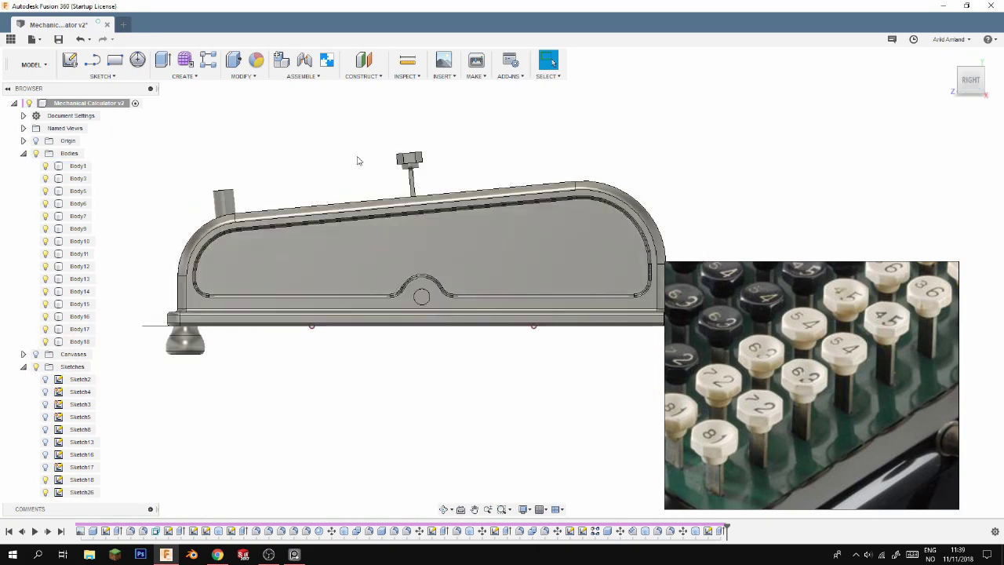
Move the key body onto the calculator's top panel
scroll(357, 160, "up", 3)
left_click(78, 342)
key("m")
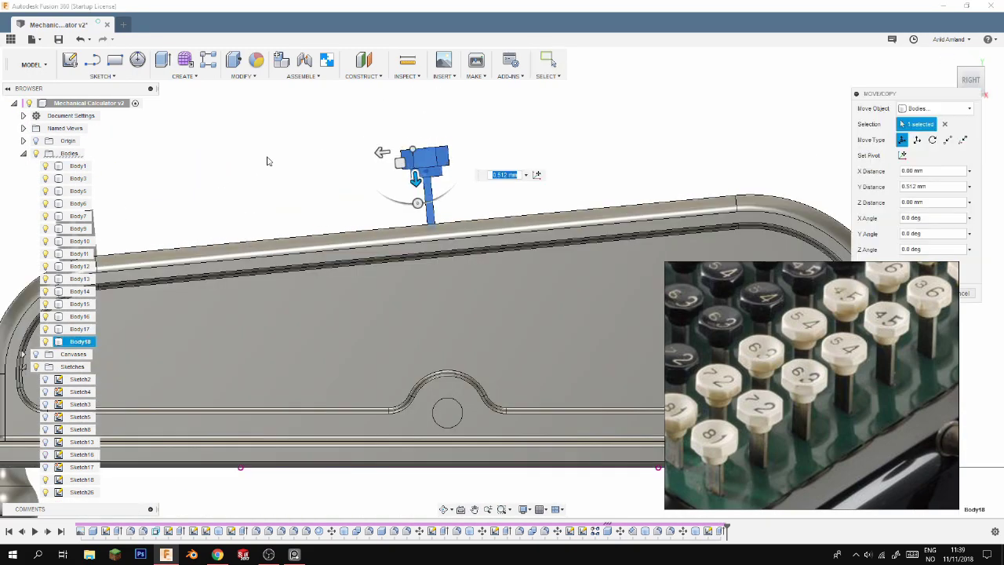
key("Return")
left_click(951, 59)
key("m")
left_click_drag(414, 238, 385, 281)
key("Return")
left_click(208, 59)
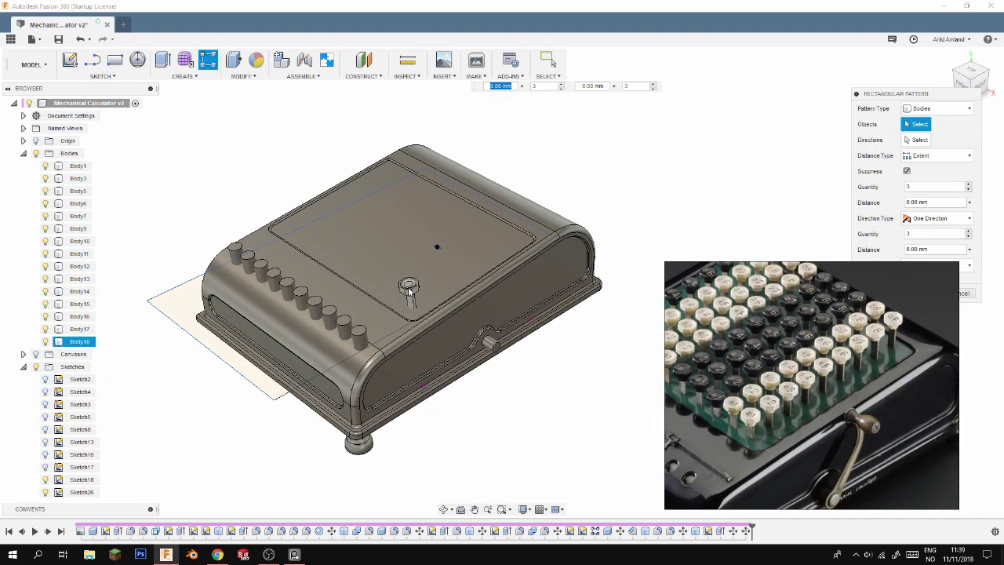
Pattern the key body into a single row of nine keys along one panel edge
left_click(973, 85)
left_click(971, 69)
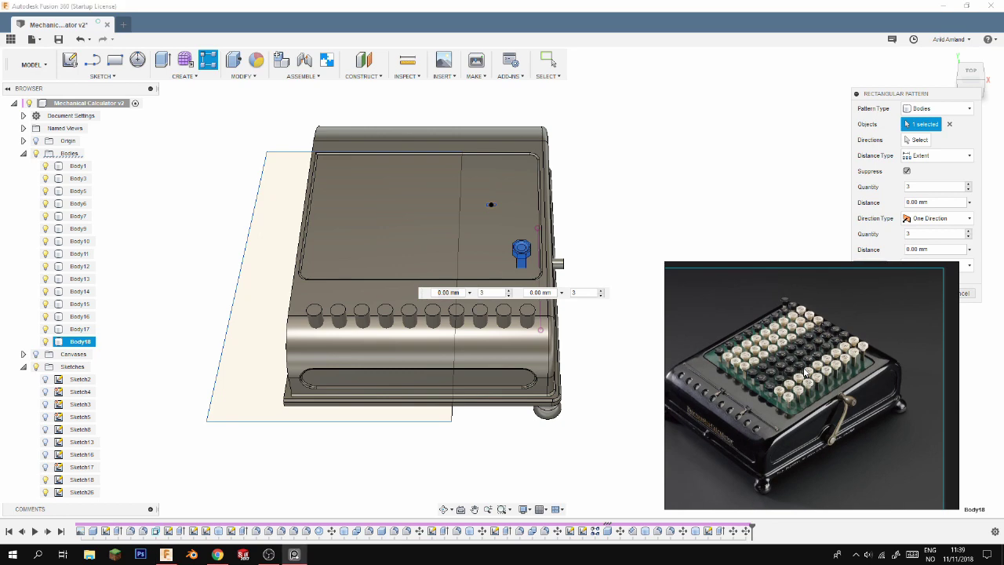
scroll(703, 287, "up", 3)
key("m")
left_click(452, 369)
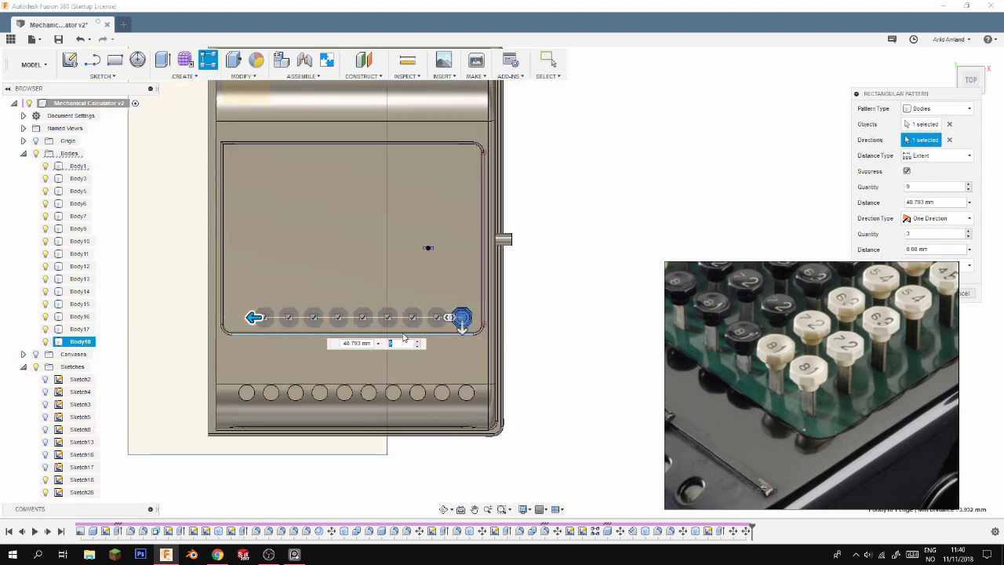
left_click_drag(244, 314, 261, 314)
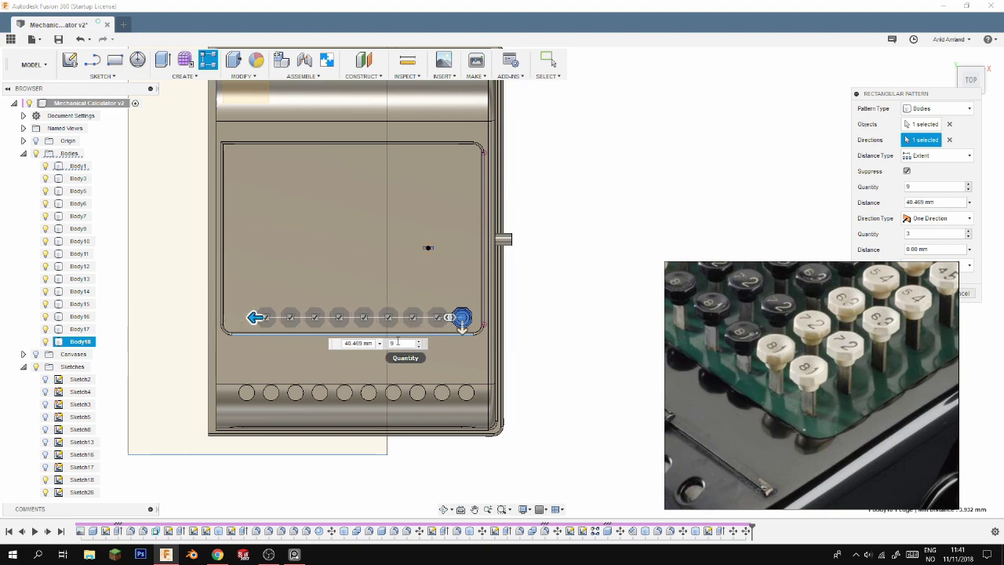
left_click_drag(462, 326, 462, 294)
left_click(951, 65)
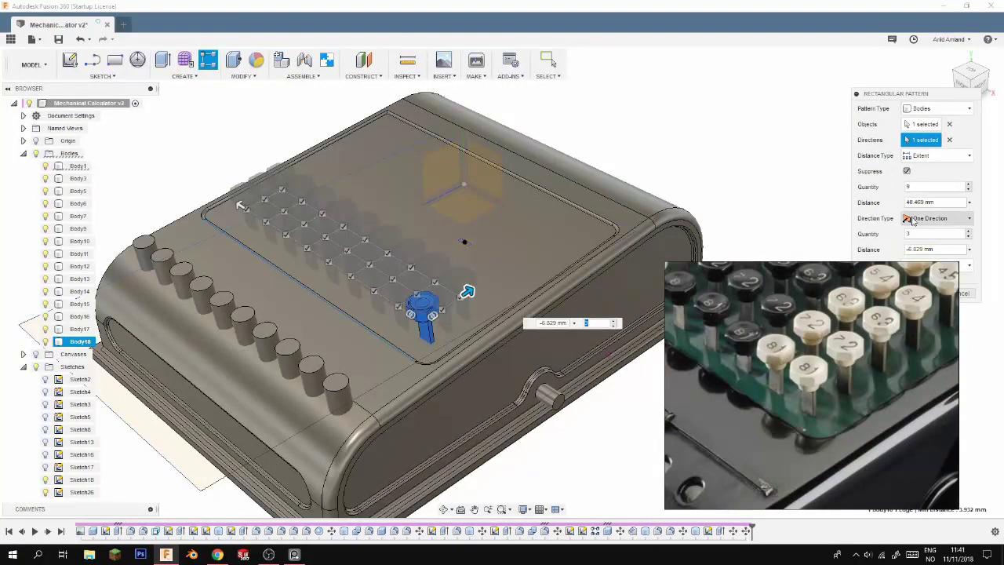
key("BackSpace")
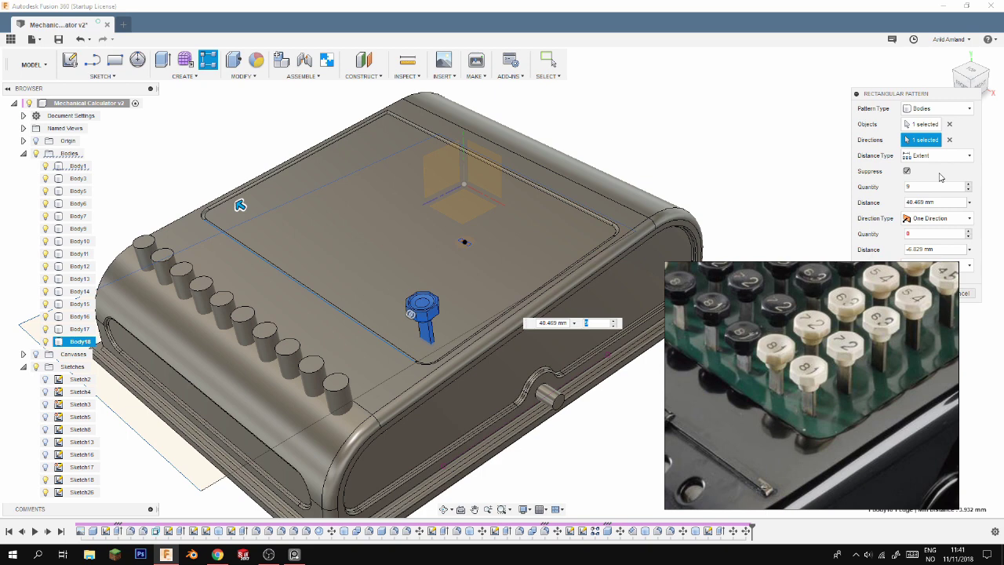
left_click(926, 222)
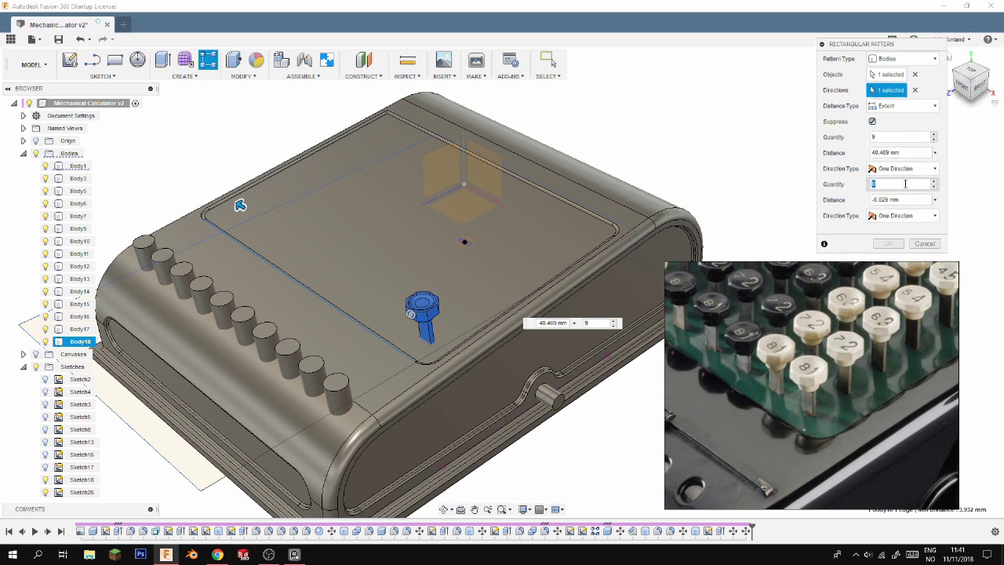
left_click(903, 183)
type("91")
left_click(902, 216)
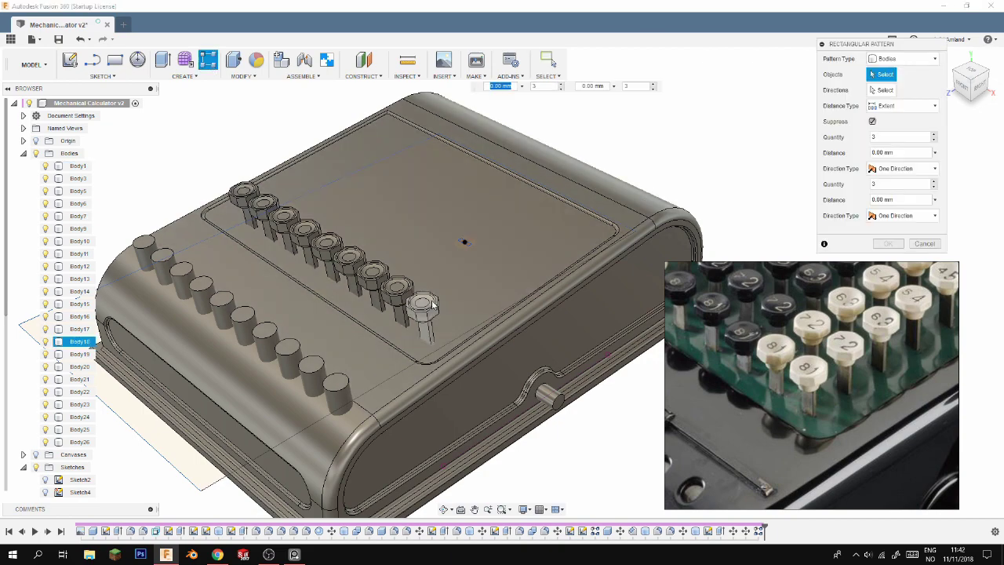
Repeat the nine-key row nine times along the perpendicular edge, spread about 33 mm
scroll(626, 318, "up", 1)
scroll(551, 328, "up", 2)
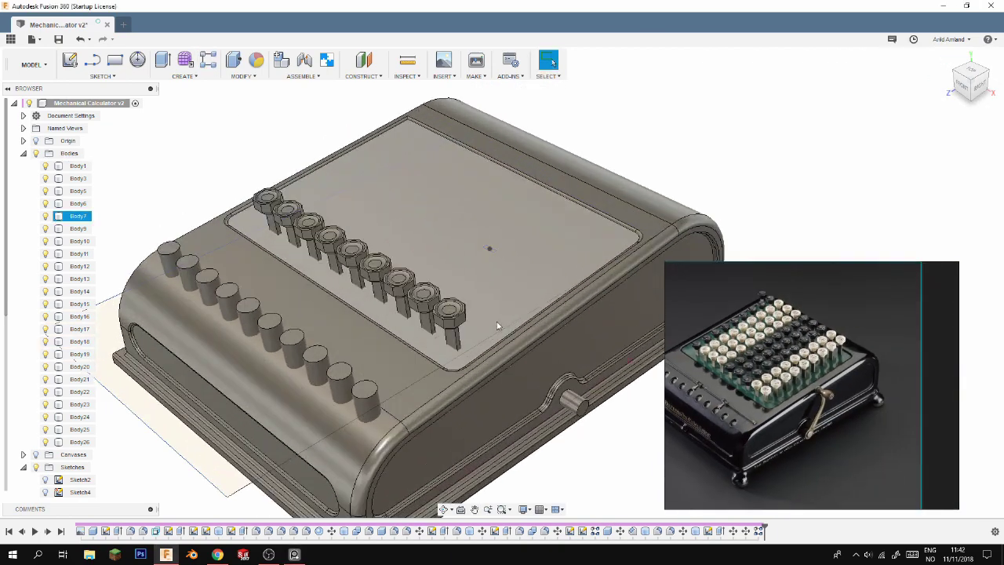
scroll(502, 329, "up", 2)
scroll(455, 331, "up", 3)
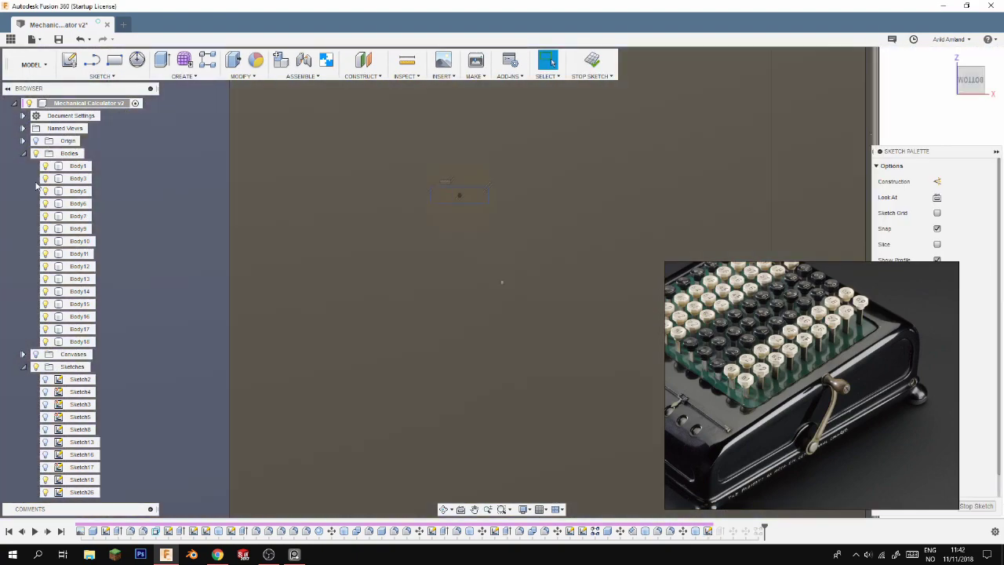
scroll(471, 202, "up", 3)
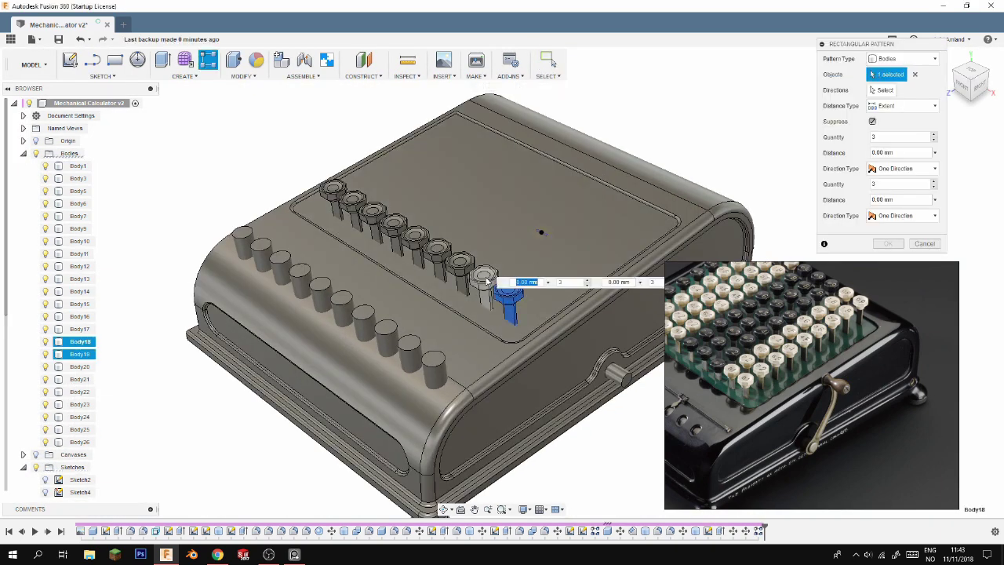
left_click(886, 91)
left_click(540, 256)
type("9")
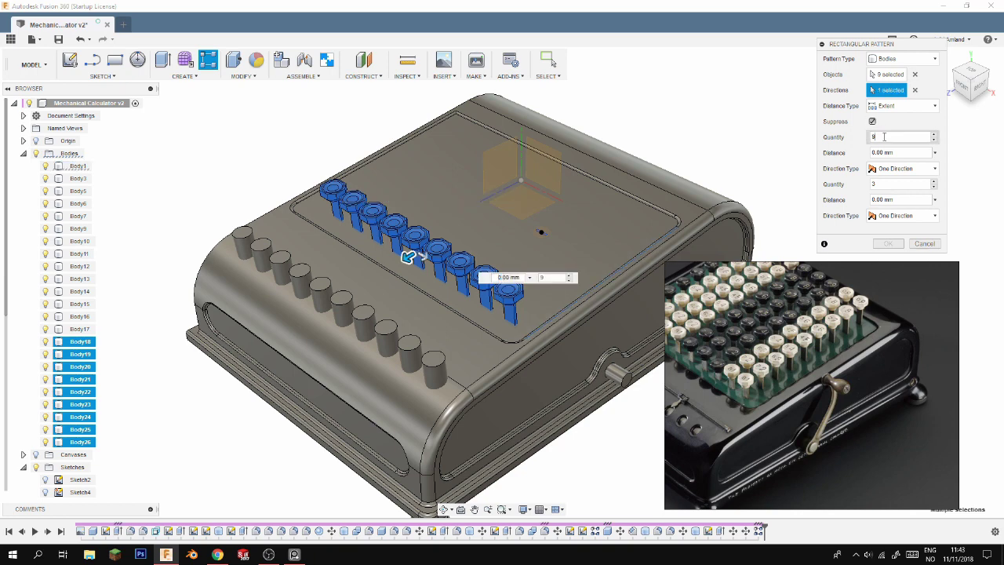
mouse_move(407, 258)
left_mouse_down()
mouse_move(544, 181)
mouse_move(567, 156)
left_mouse_up()
middle_click_drag(566, 156, 498, 241, "shift")
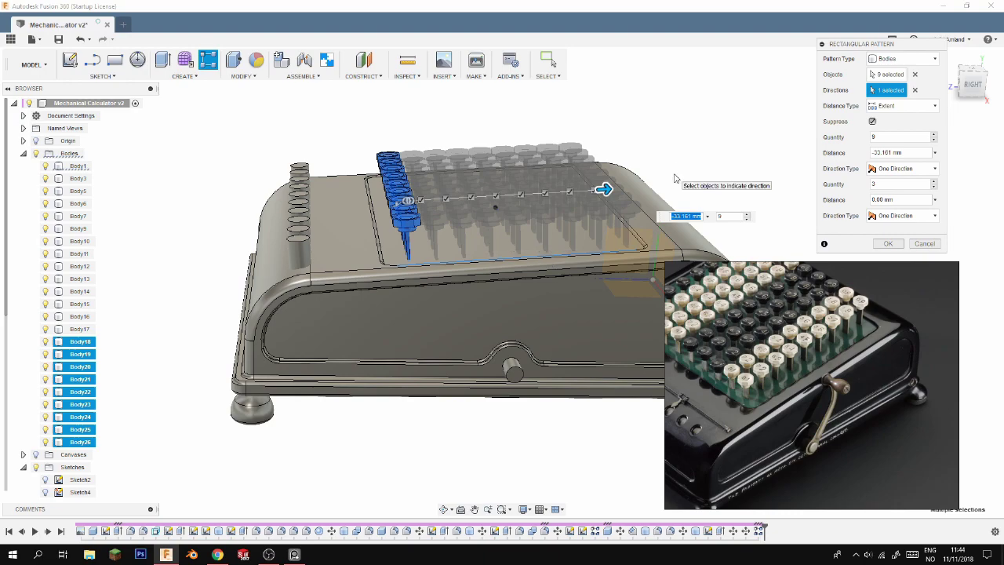
key("Return")
middle_click_drag(549, 204, 627, 313, "shift")
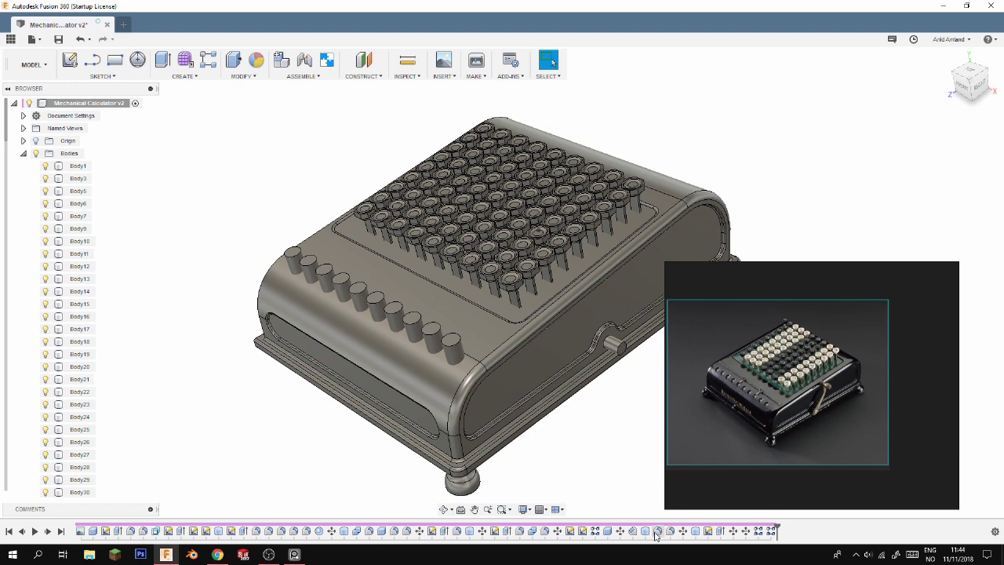
double_click(610, 534)
Roll the timeline back before the key pattern and scale the key body down uniformly
key("Escape")
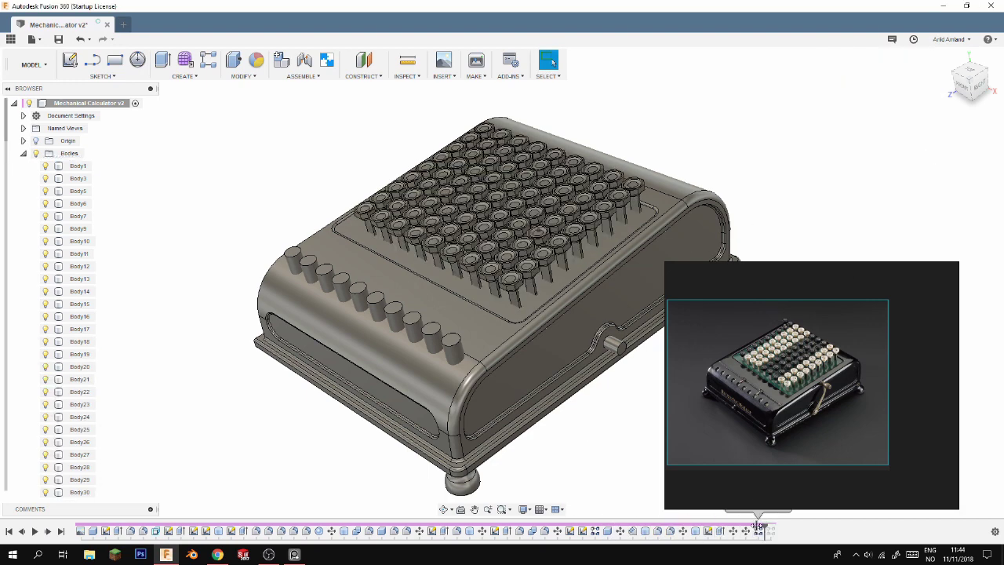
left_click_drag(757, 527, 752, 527)
left_click(243, 76)
left_click(252, 157)
left_click(509, 287)
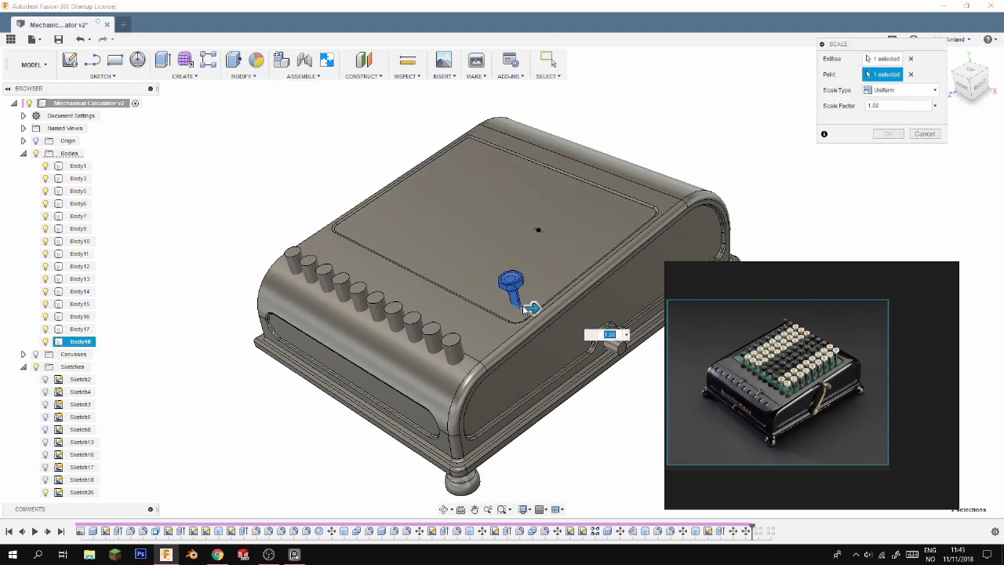
key("Return")
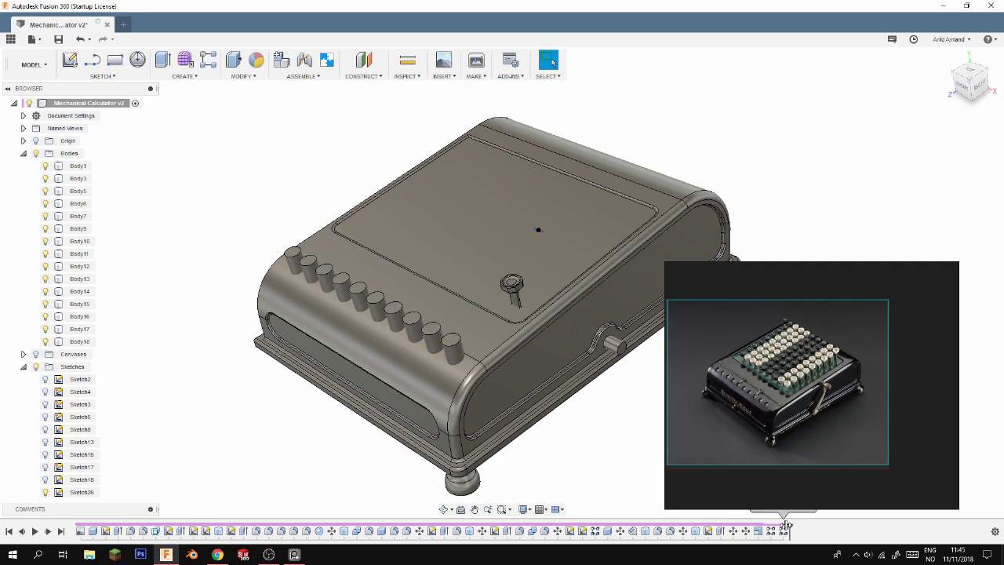
Roll the timeline forward so the key grid rebuilds with the smaller keys
left_click_drag(786, 525, 791, 527)
scroll(563, 311, "up", 5)
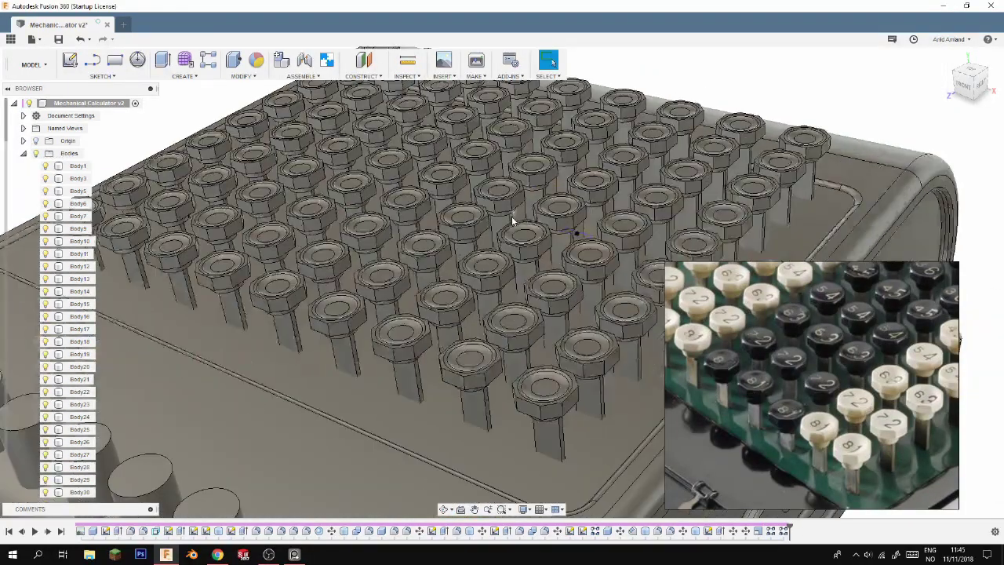
scroll(511, 222, "down", 5)
scroll(468, 251, "down", 2)
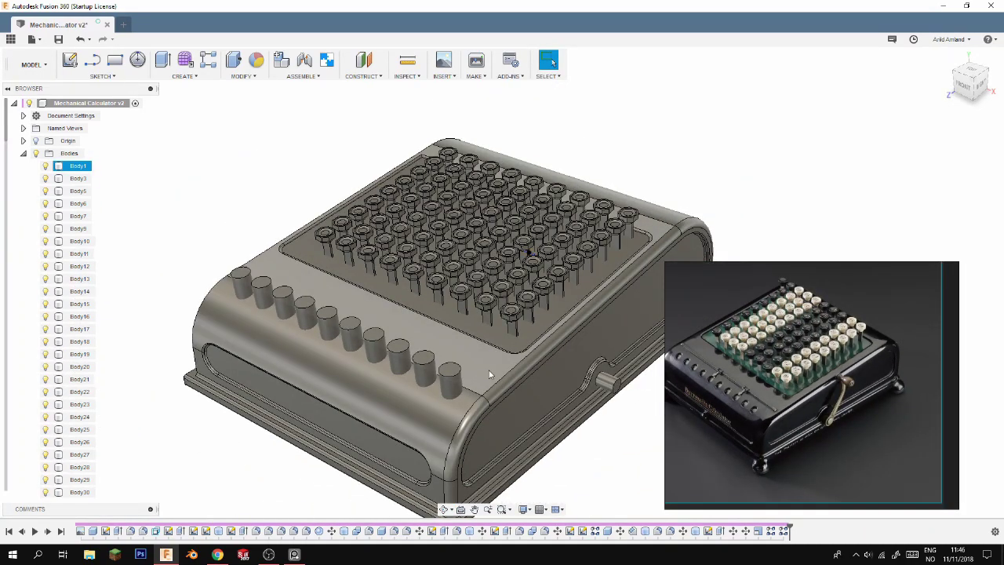
middle_click_drag(490, 375, 455, 234)
Pattern the round foot about 75.92 mm so feet sit at all four base corners
left_click_drag(468, 225, 401, 207)
left_click(489, 182)
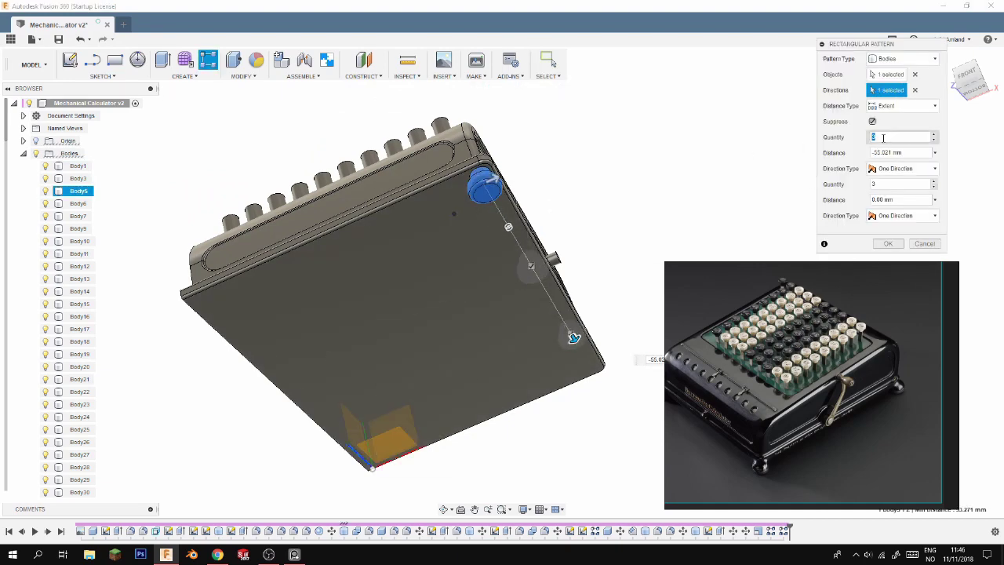
left_click_drag(574, 337, 471, 329)
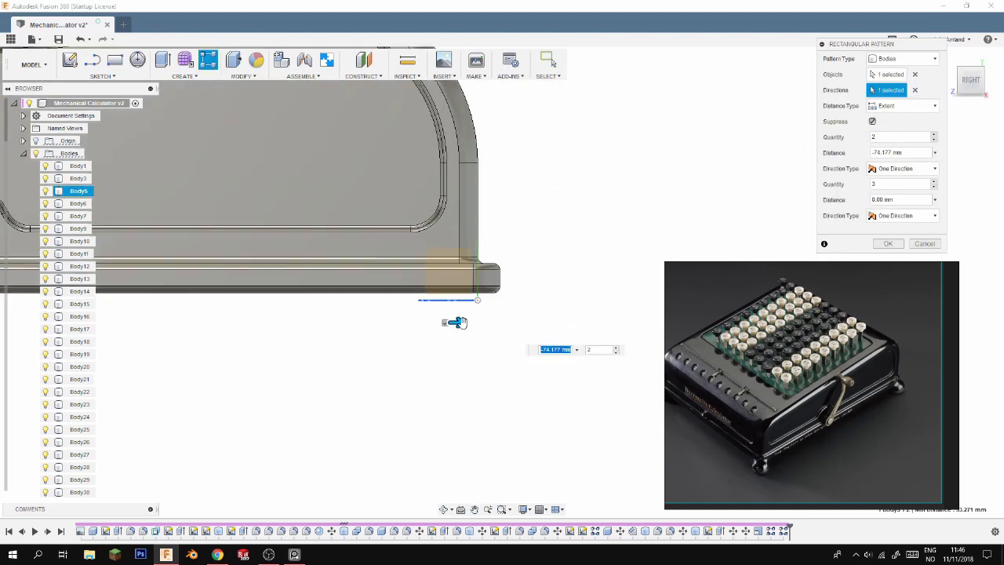
left_click(888, 243)
scroll(744, 224, "down", 5)
Start a mirror, cancel it, and begin a construction midplane instead
left_click(182, 77)
left_click(210, 270)
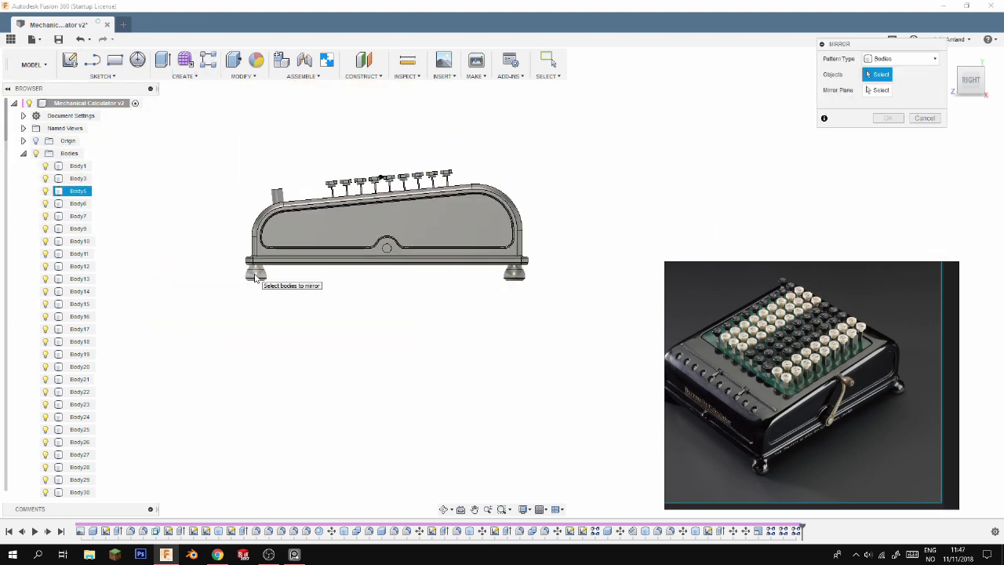
left_click(952, 68)
key("Escape")
left_click(363, 60)
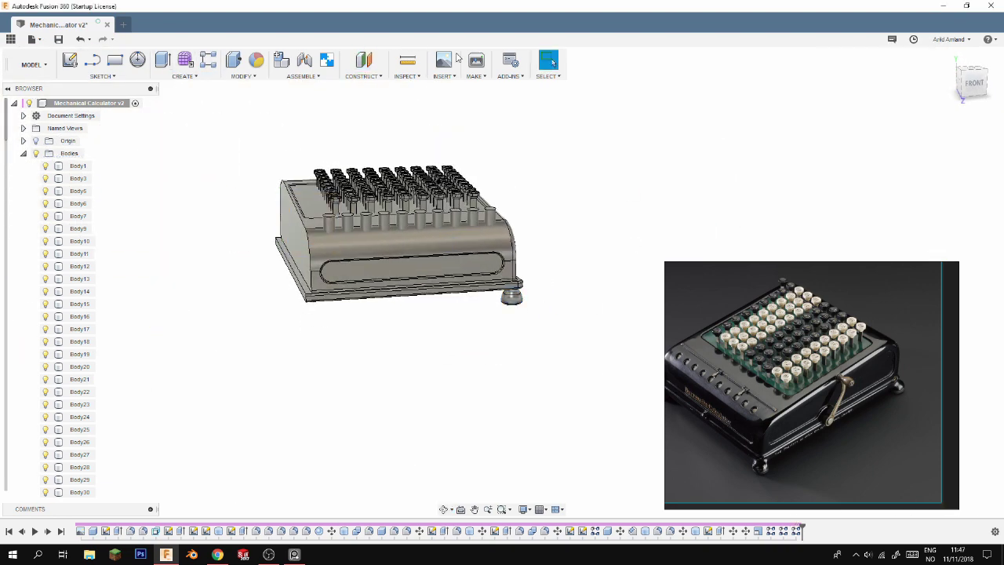
middle_click_drag(282, 234, 330, 235, "shift")
Finish the midplane between the side faces and mirror the body across it
key("Escape")
left_click(182, 76)
left_click(211, 271)
key("Escape")
middle_click_drag(234, 230, 477, 343, "shift")
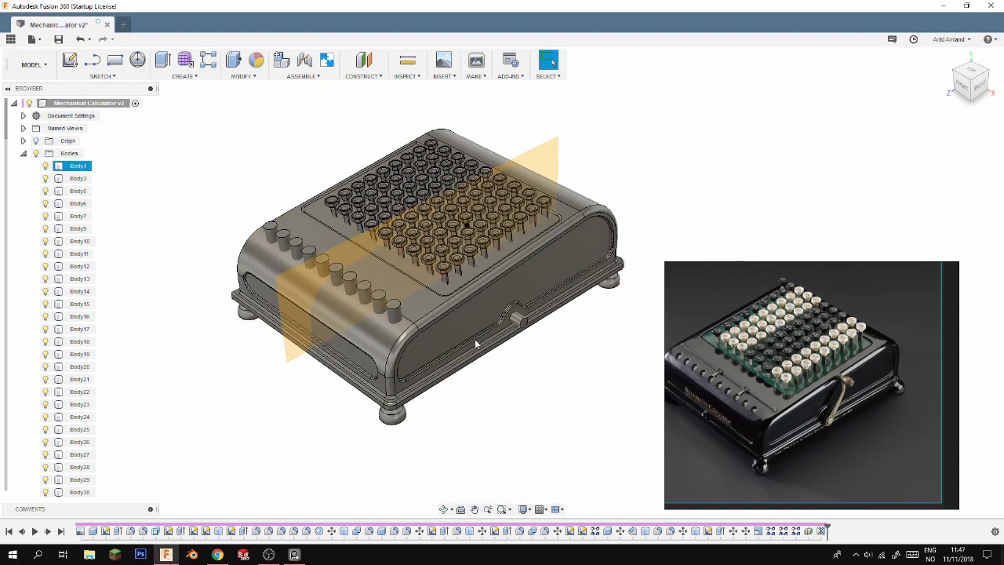
Try offsetting a foot's rounded face, then cancel without changes
scroll(363, 306, "up", 3)
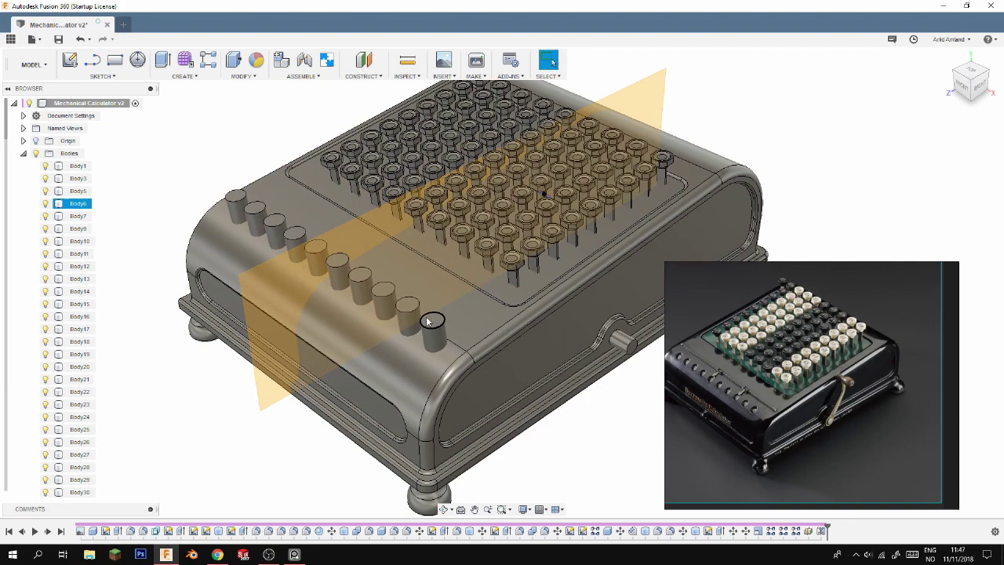
left_click(431, 492)
key("q")
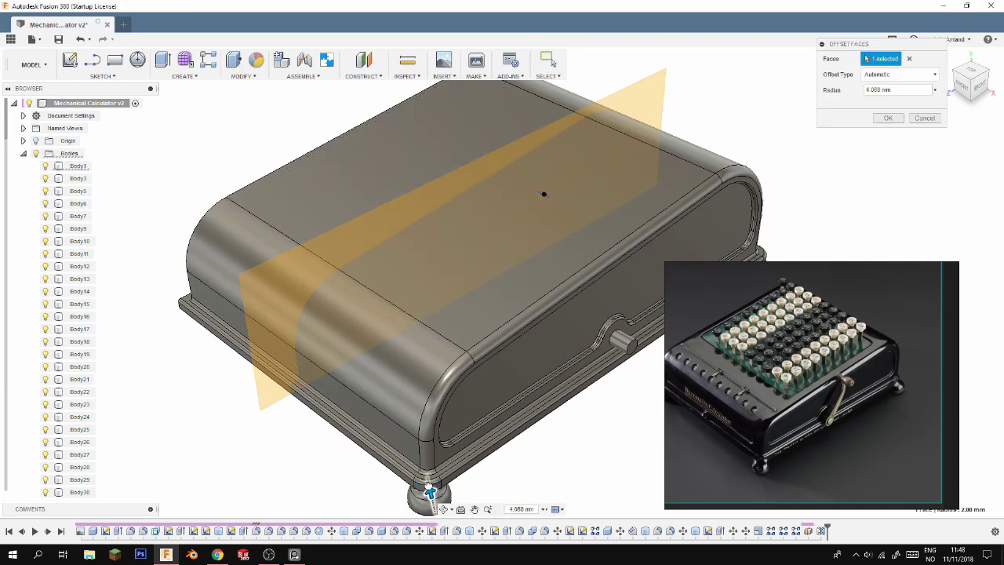
key("Escape")
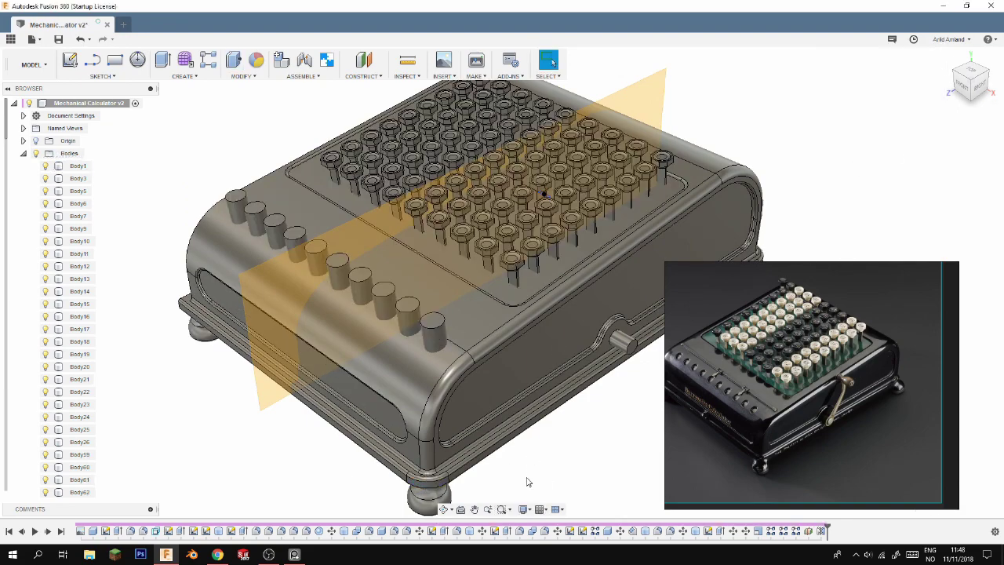
Fillet the top rims of the ten front holes at 0.575 mm
key("F6")
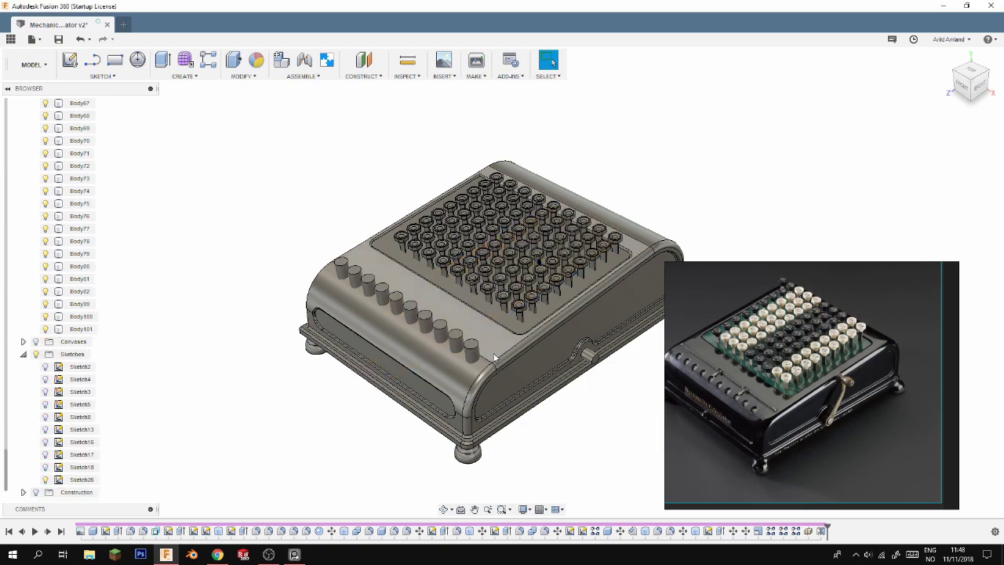
key("m")
scroll(495, 358, "up", 5)
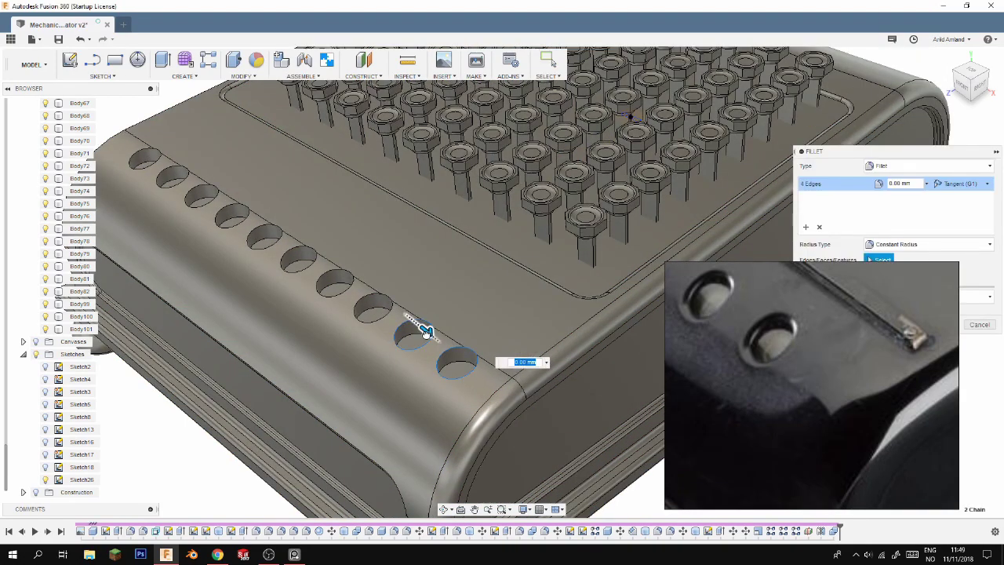
left_click(376, 307)
left_click(335, 284)
left_click(297, 261)
left_click(265, 237)
left_click(231, 218)
left_click(145, 162)
key("Return")
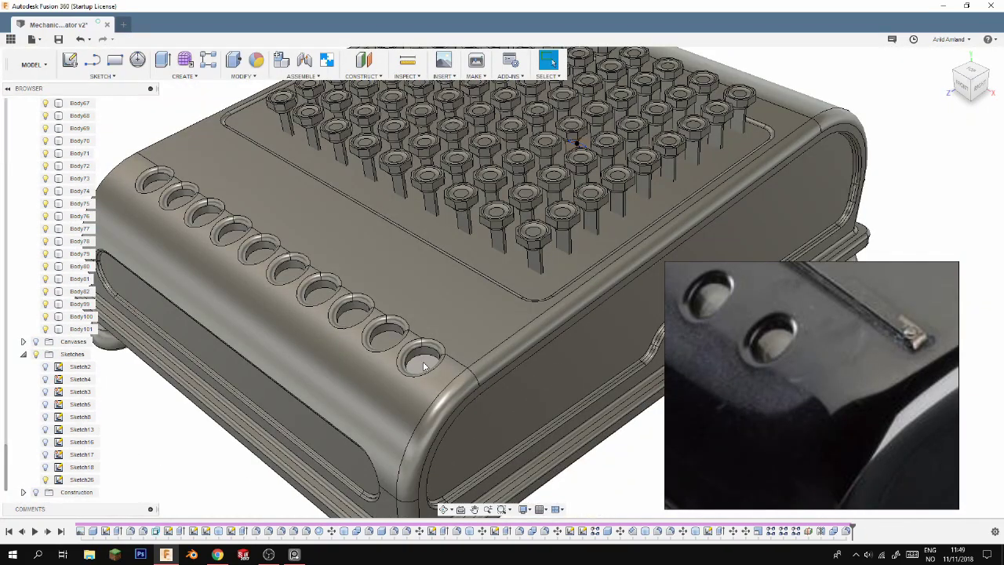
key("m")
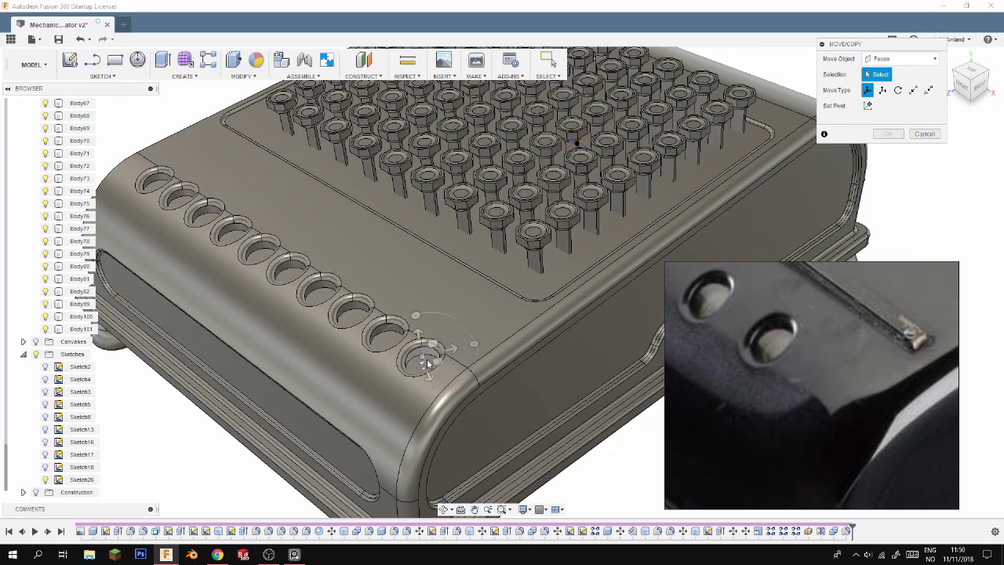
Shift a hole's bottom face, then reopen the front cylinder feature to edit it
left_click(427, 362)
key("Return")
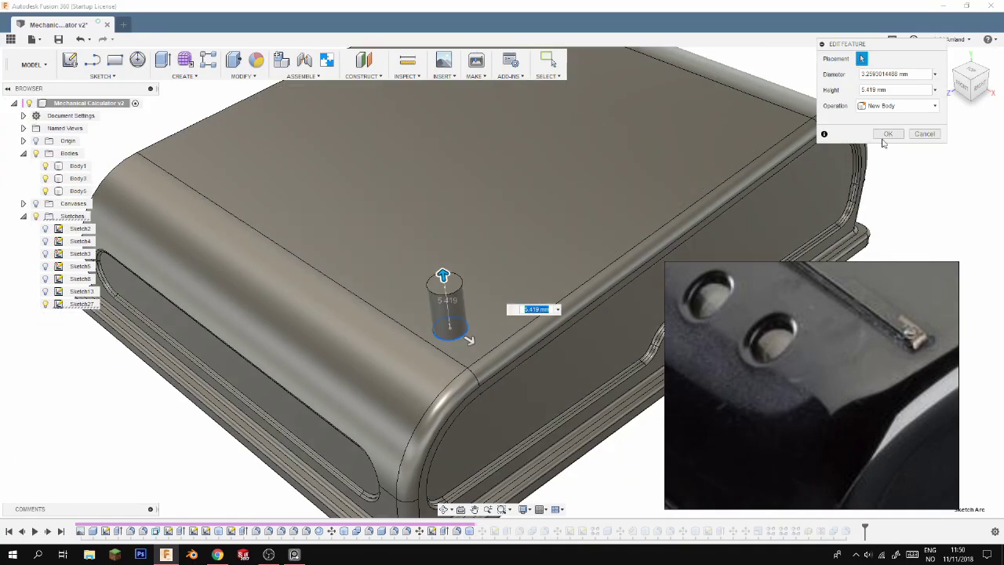
double_click(482, 531)
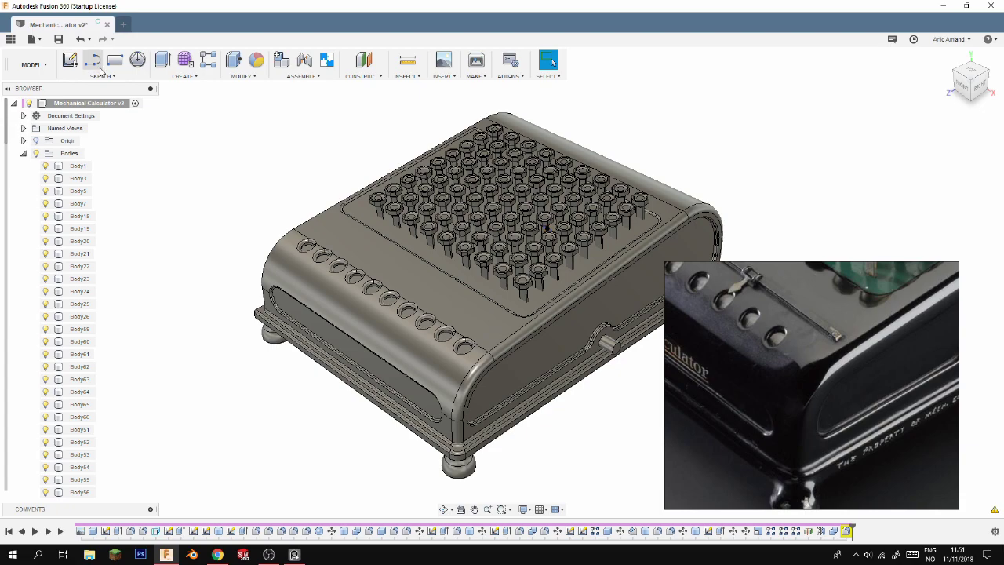
Sketch a centre rectangle behind the front holes and make it a 0.357 mm thin box
left_click(70, 61)
left_click(387, 269)
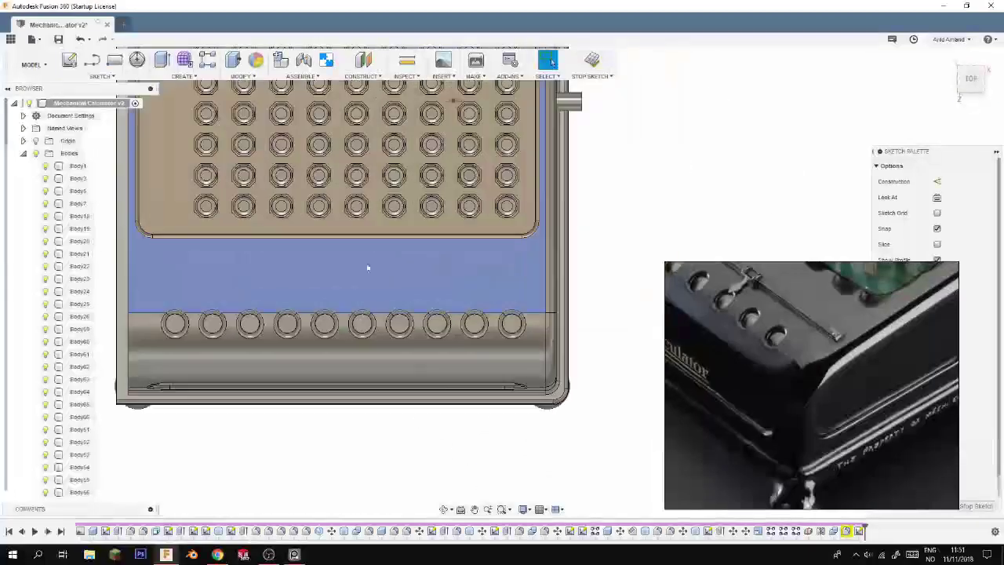
left_click(101, 76)
left_click(180, 141)
left_click(344, 288)
scroll(528, 290, "up", 3)
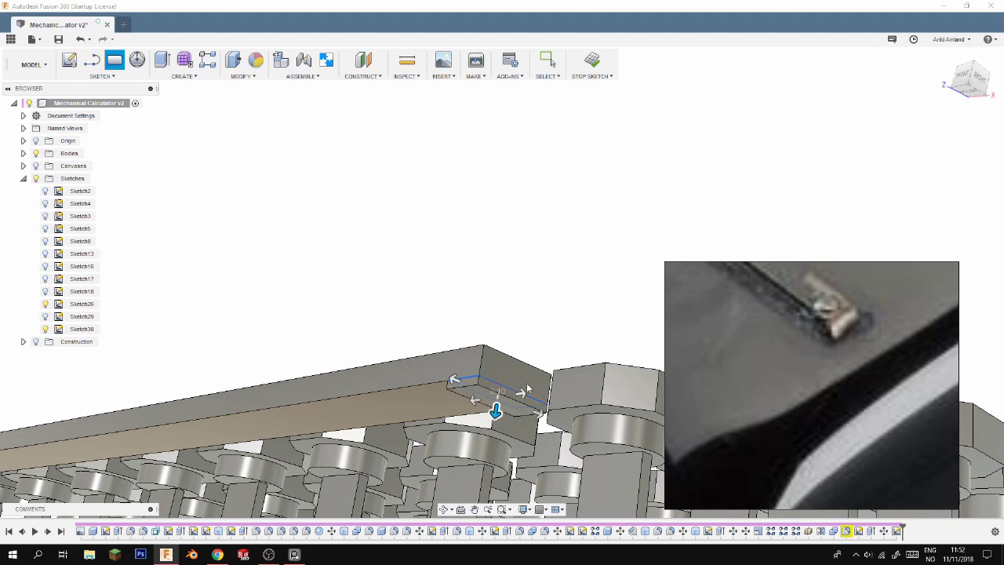
left_click(527, 388)
key("Return")
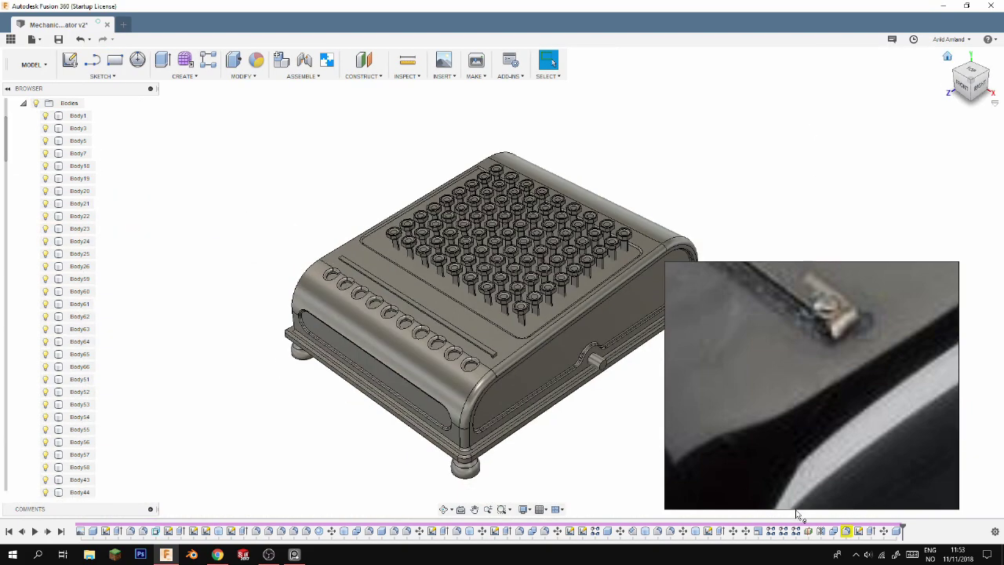
Enlarge the hole fillets to 0.71 mm and round the bar's end edge
left_click_drag(267, 207, 237, 182)
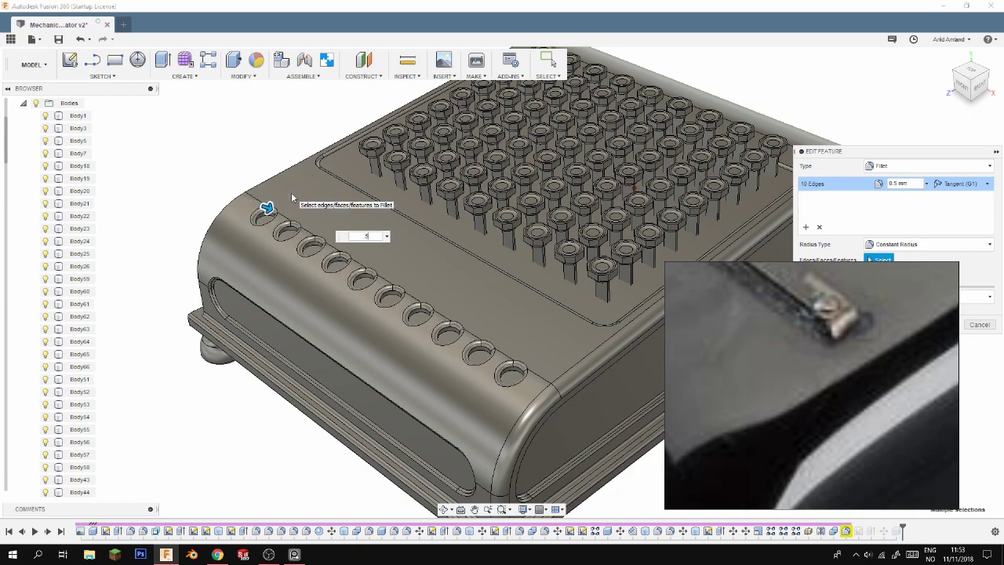
left_click(509, 345)
key("f")
scroll(510, 346, "up", 3)
scroll(508, 313, "up", 2)
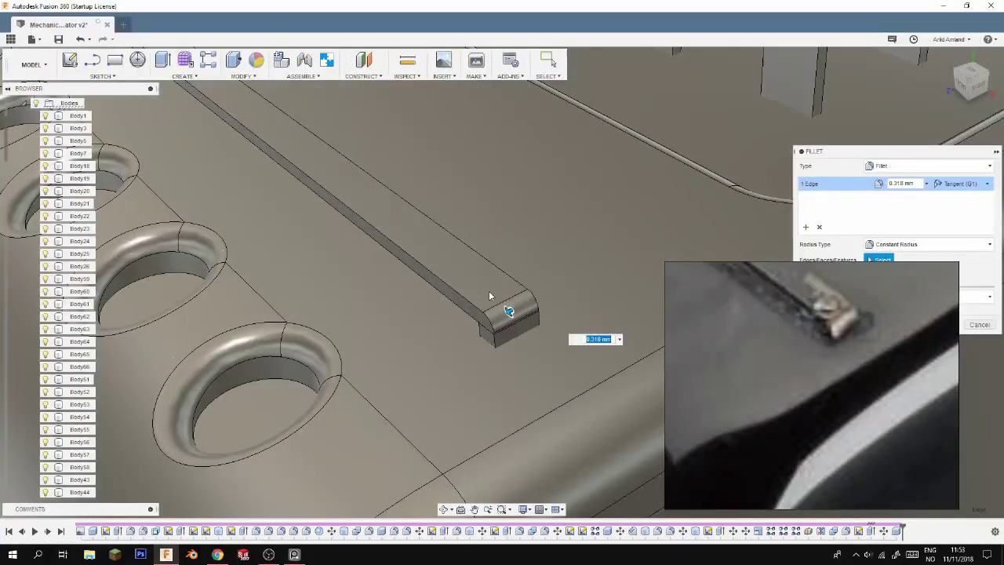
key("Return")
Add a 0.603 mm pin on the bar end with a 0.045 mm top fillet
key("l")
key("e")
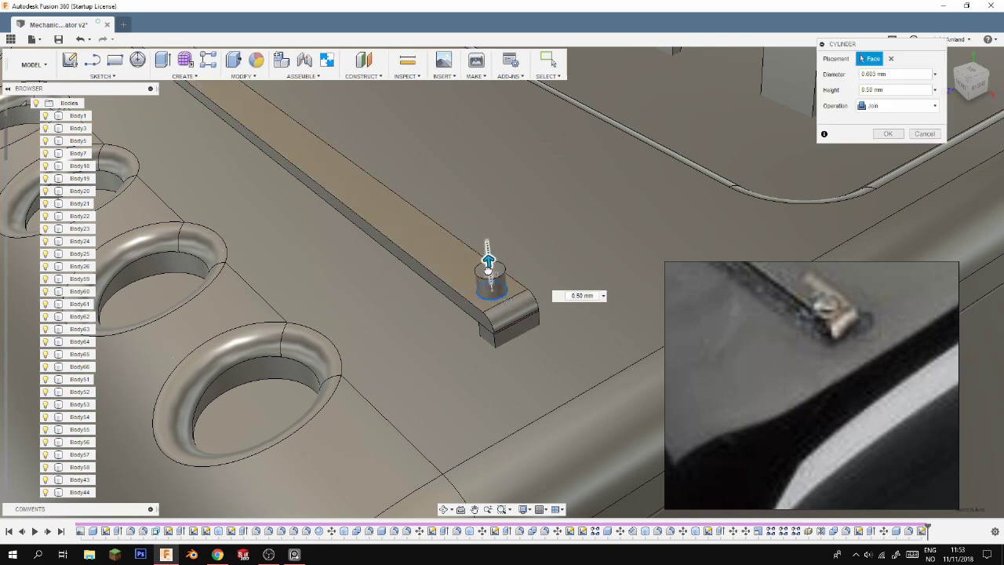
key("f")
left_click(502, 292)
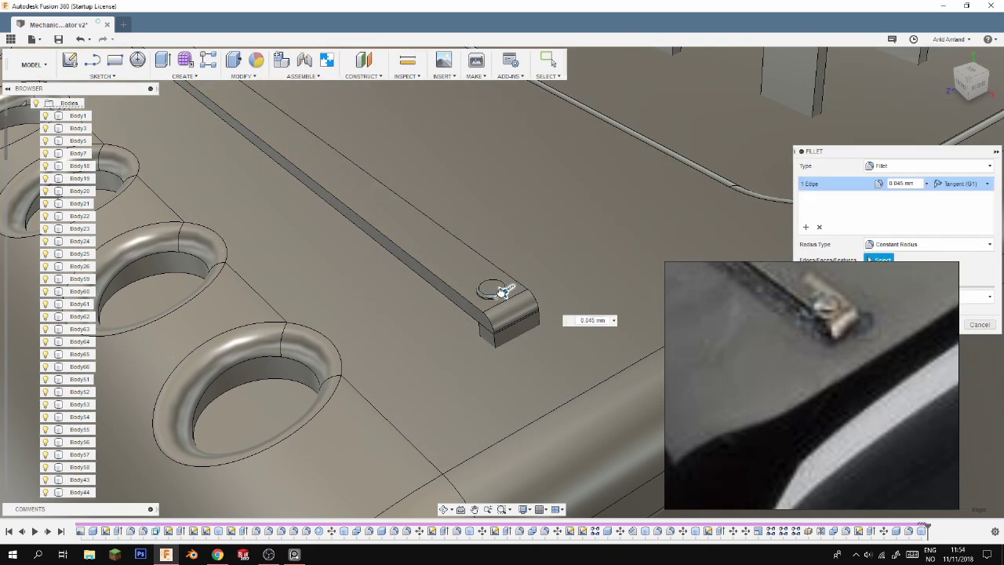
key("Return")
Start a mirror and select the pin and bar-end bodies
scroll(490, 321, "down", 8)
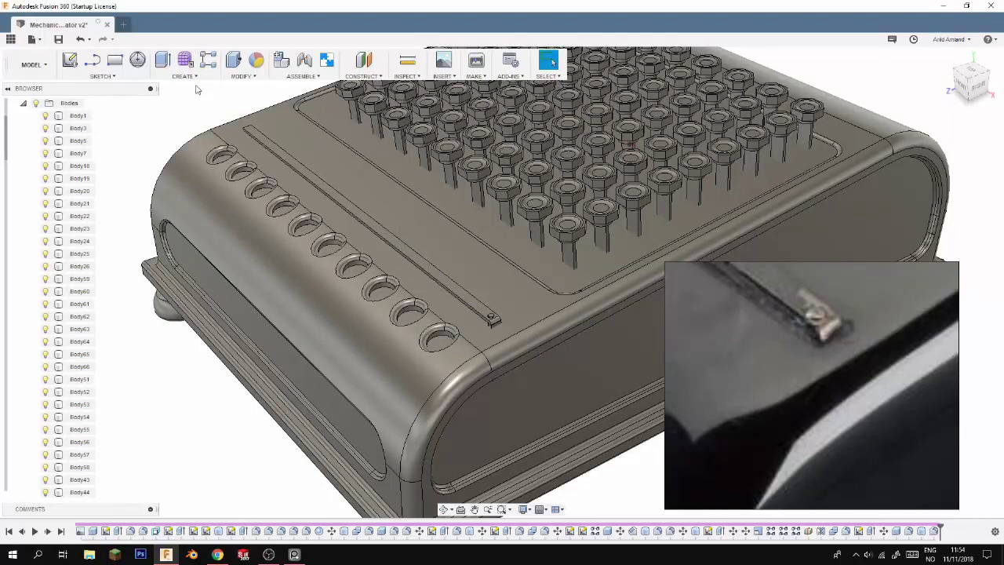
left_click(239, 76)
scroll(490, 329, "up", 5)
left_click(486, 325)
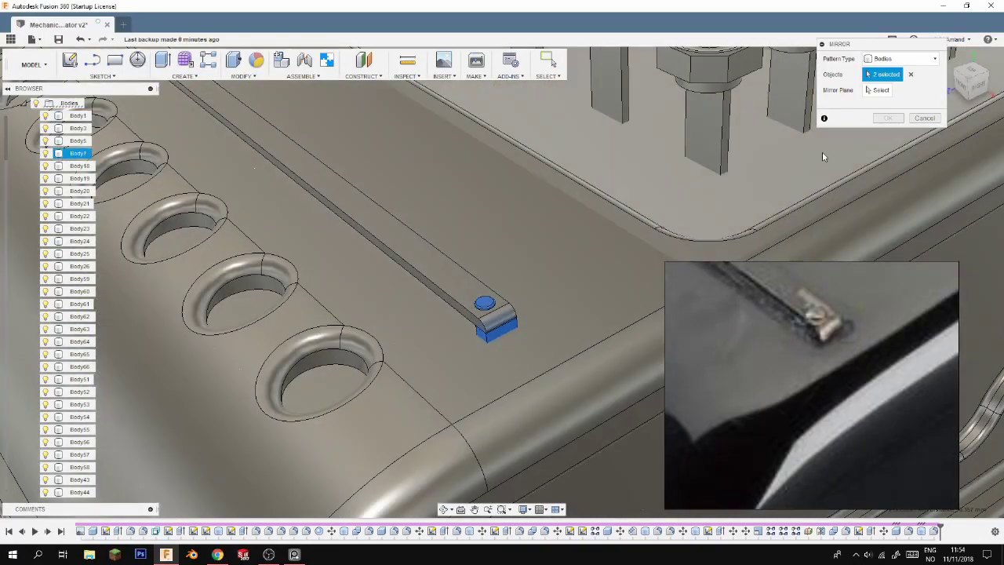
Mirror the slider bodies across the midplane
scroll(547, 204, "down", 5)
left_click(23, 115)
left_click(372, 212)
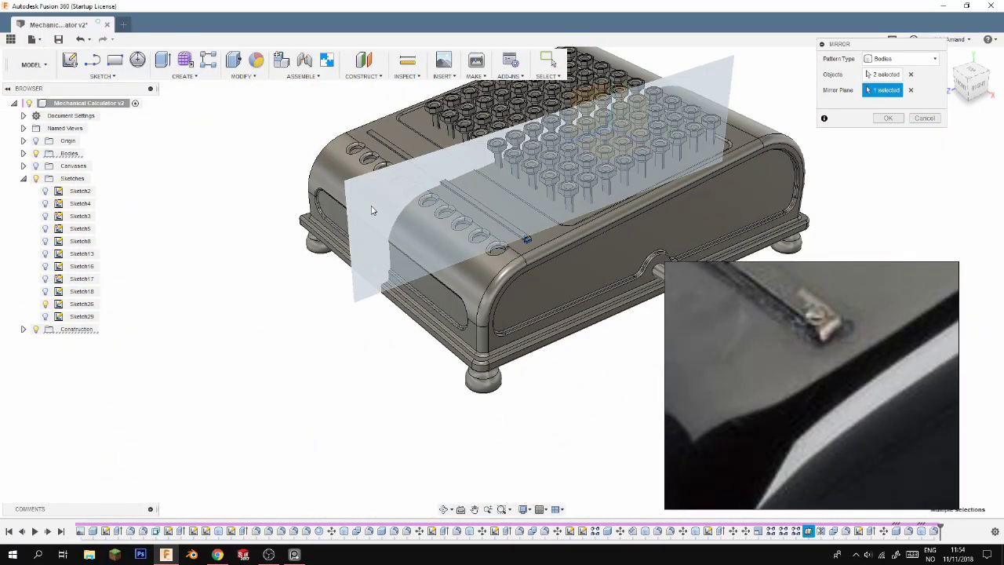
key("Return")
Cut the slider into the bar with a Combine cut
left_click(405, 162)
scroll(524, 251, "up", 5)
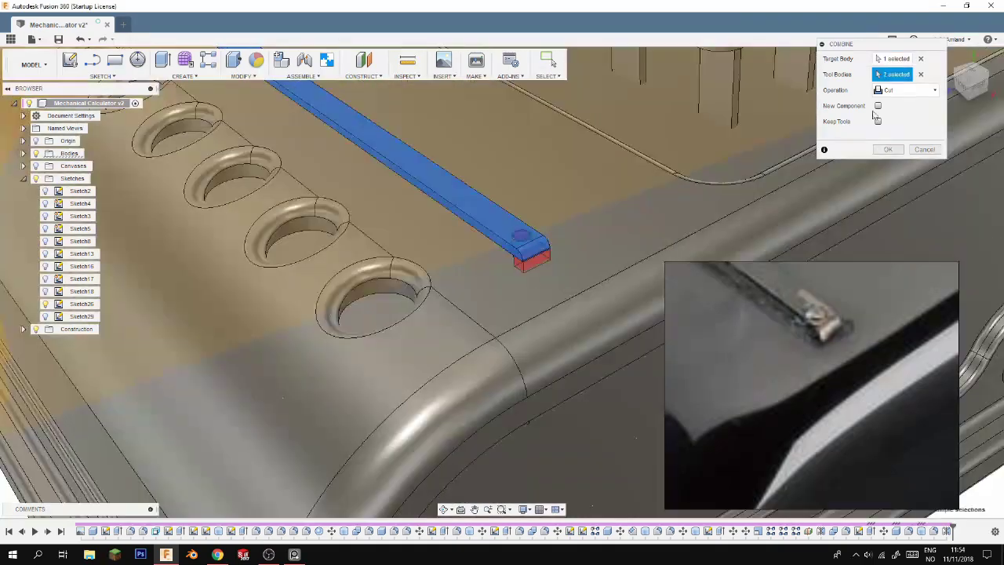
scroll(523, 251, "down", 5)
scroll(409, 247, "up", 6)
key("Return")
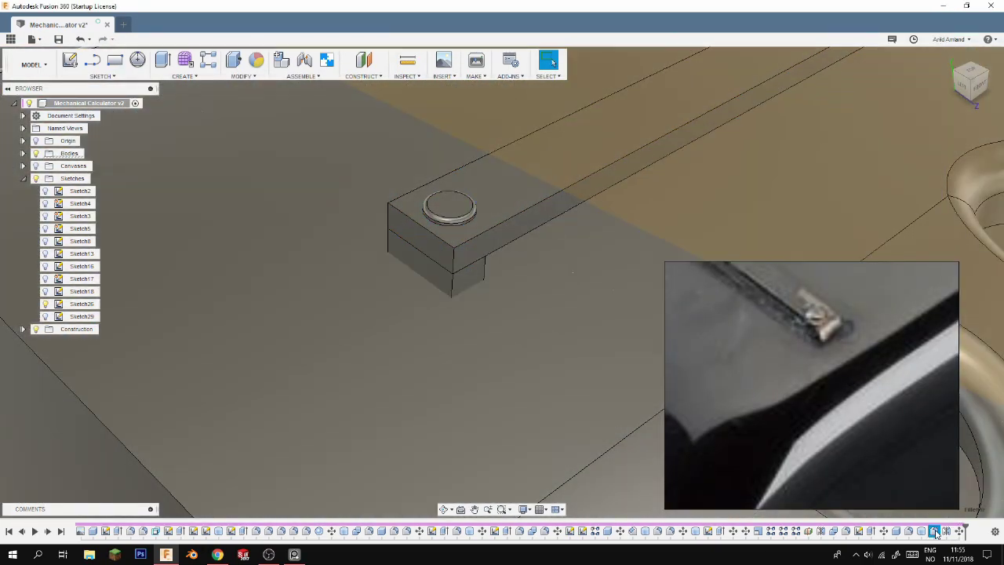
Review the bar fillet, move and combine-cut features, closing each unchanged
double_click(934, 532)
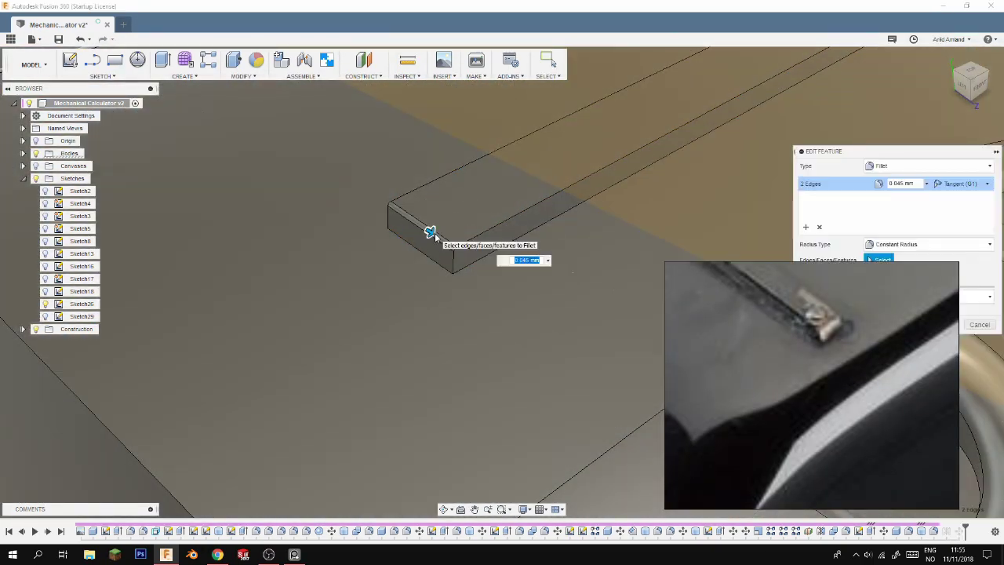
scroll(435, 233, "down", 3)
scroll(576, 172, "down", 3)
scroll(459, 234, "up", 5)
key("Escape")
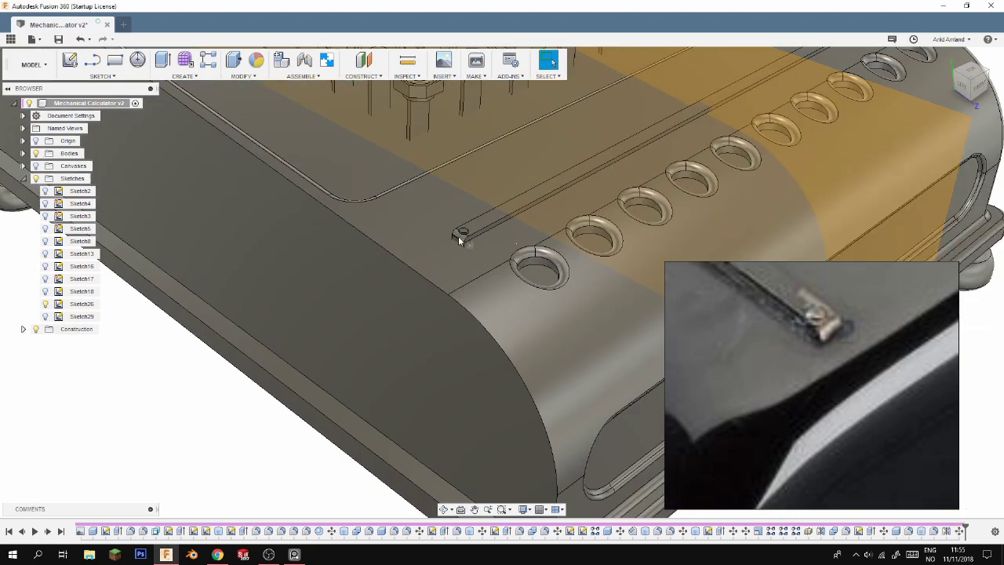
scroll(458, 236, "up", 5)
double_click(942, 531)
left_click(888, 228)
double_click(949, 531)
scroll(585, 216, "down", 5)
key("Escape")
scroll(584, 216, "up", 5)
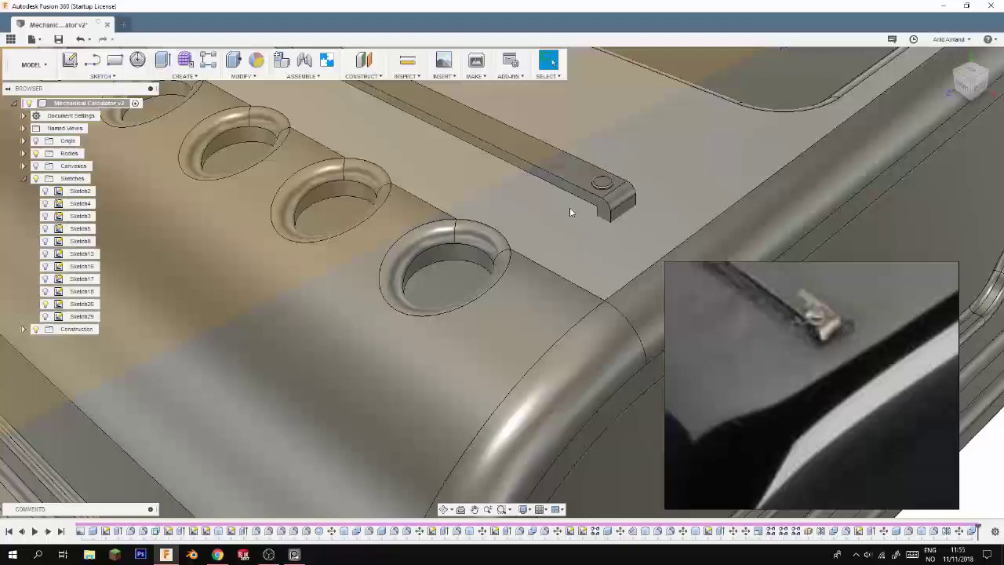
scroll(569, 207, "up", 3)
Fillet a slider edge together with a second bar face
middle_click_drag(569, 207, 488, 179, "shift")
left_click(579, 213)
key("f")
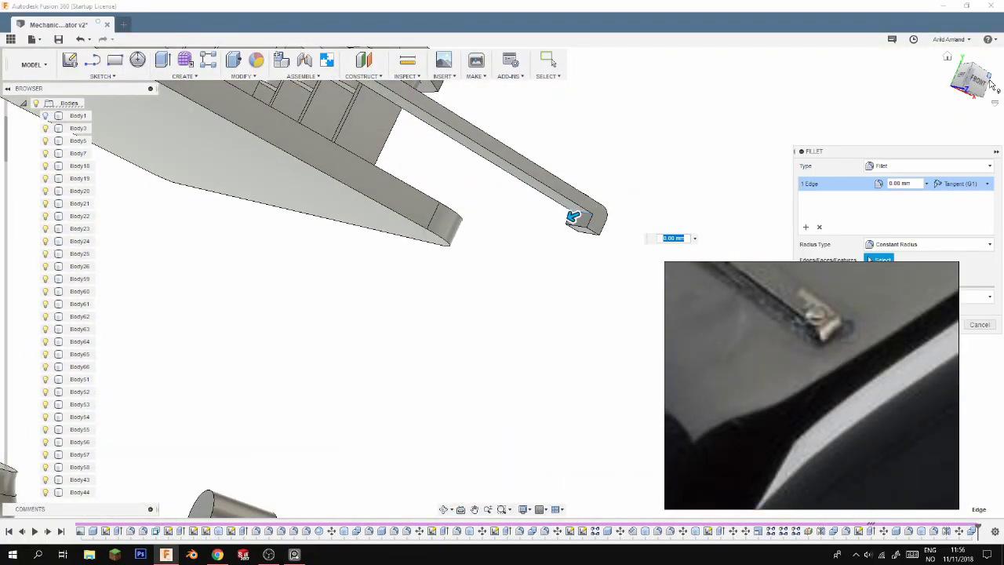
scroll(572, 218, "down", 3)
middle_click_drag(572, 217, 326, 320, "shift")
mouse_move(319, 267)
middle_mouse_down("shift")
mouse_move(352, 307)
mouse_move(347, 287)
mouse_move(396, 198)
middle_mouse_up("shift")
left_click(345, 275)
key("Escape")
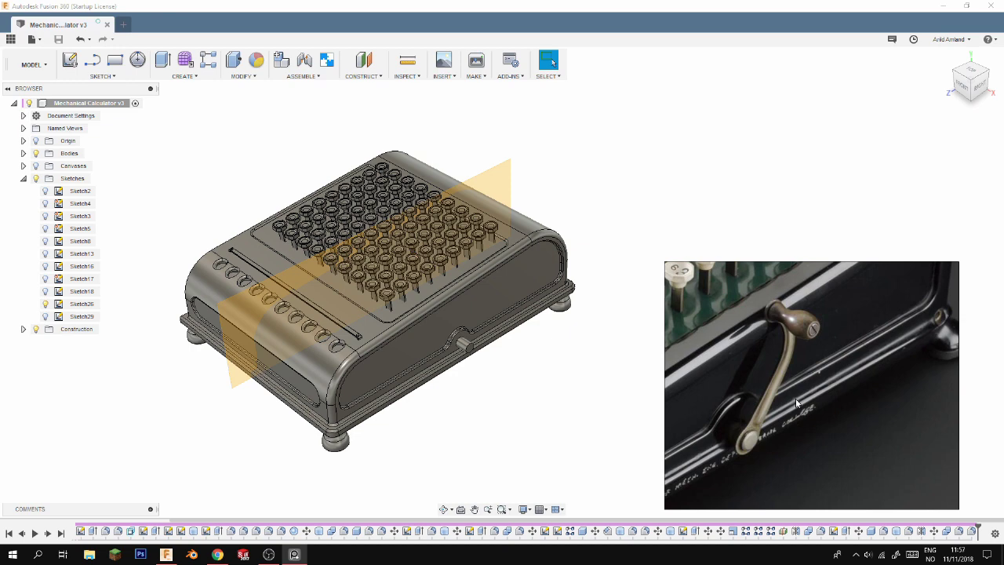
Sketch a circle on the side plane at the crank hub, dimensioned R7.109
left_click(137, 60)
left_click(471, 196)
left_click(411, 369)
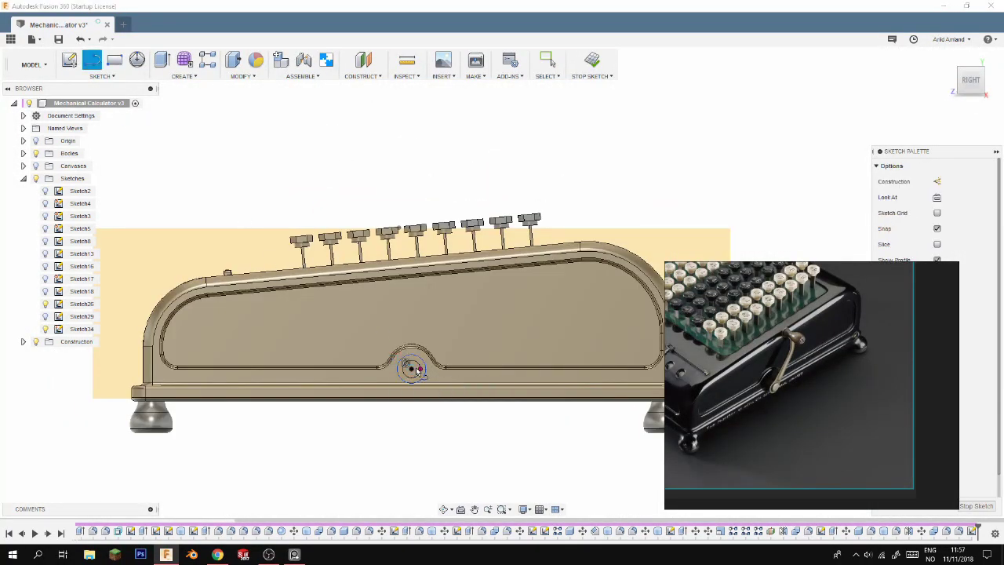
left_click(446, 292)
scroll(430, 253, "up", 2)
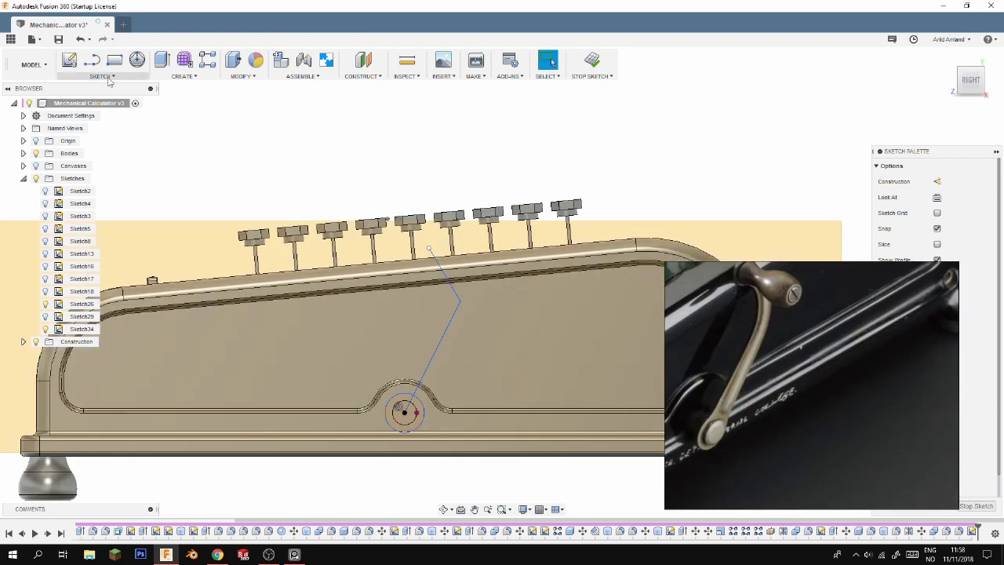
key("Return")
Add a circle at the spline's upper end, offset the spline 1.00 mm, and begin extruding
key("c")
left_click(429, 249)
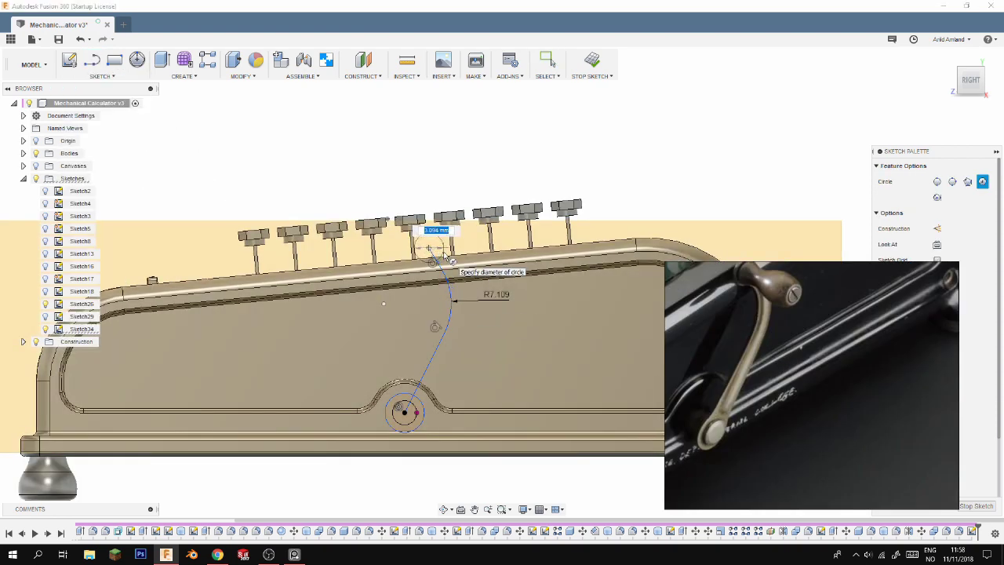
key("o")
left_click(454, 328)
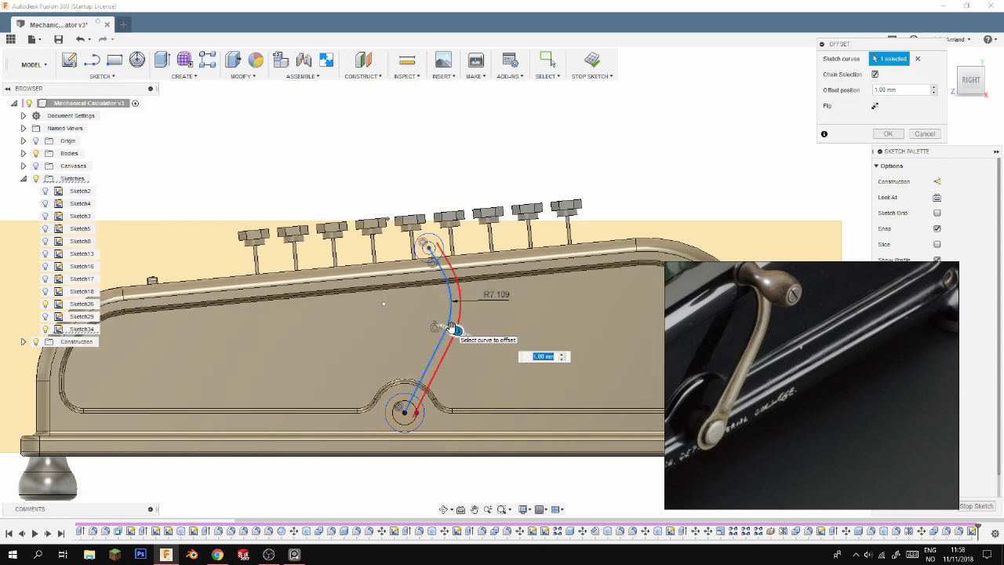
type("1")
key("Return")
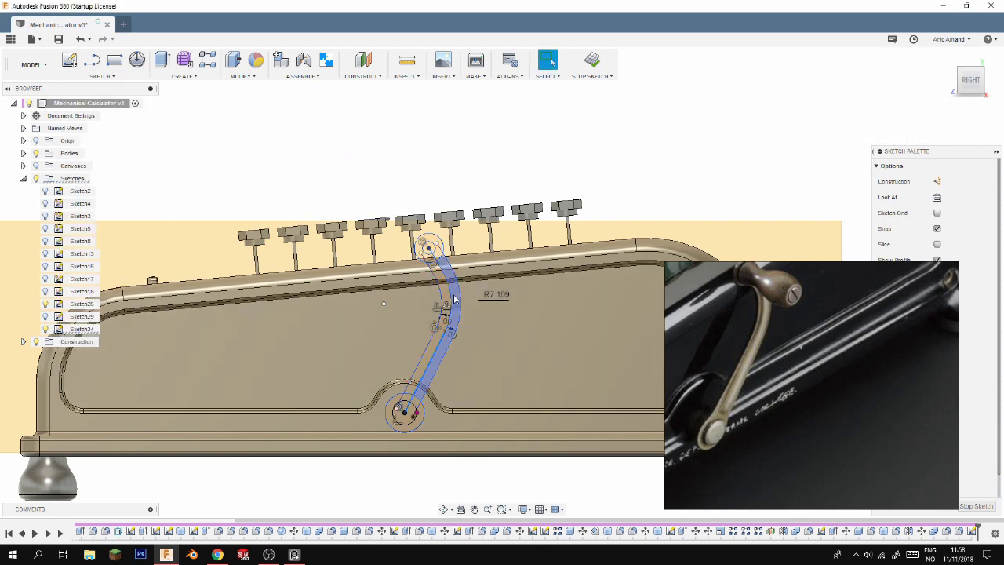
scroll(420, 410, "up", 3)
left_click(100, 76)
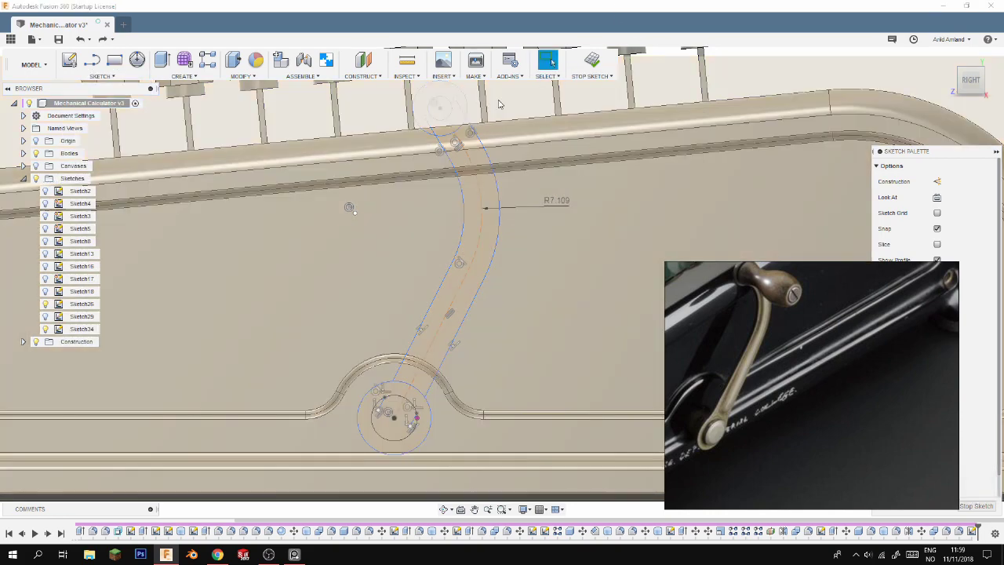
key("e")
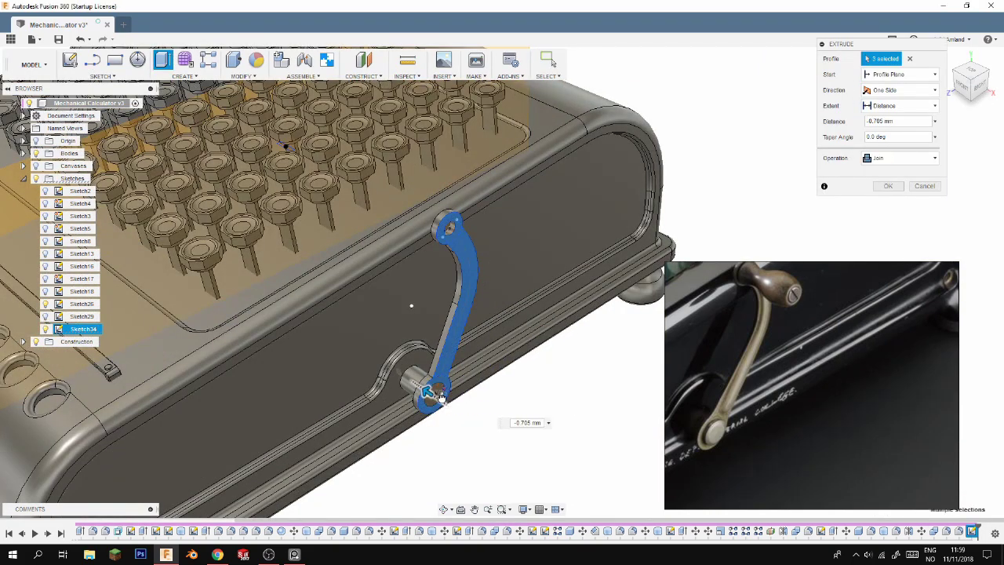
Confirm the crank arm extrusion and chamfer its pivot edge by 0.219 mm
key("Return")
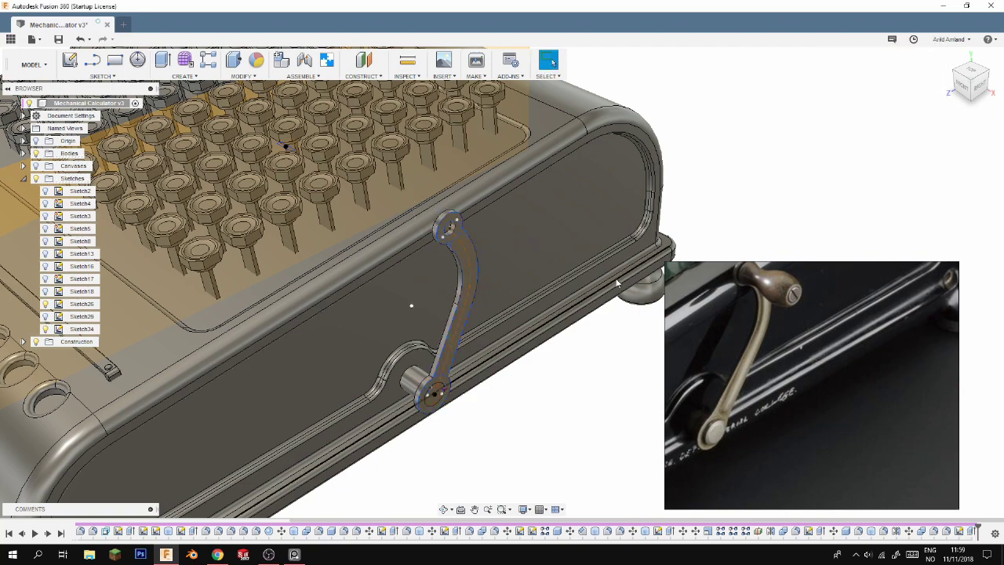
scroll(440, 314, "up", 3)
left_click(402, 408)
scroll(392, 405, "up", 3)
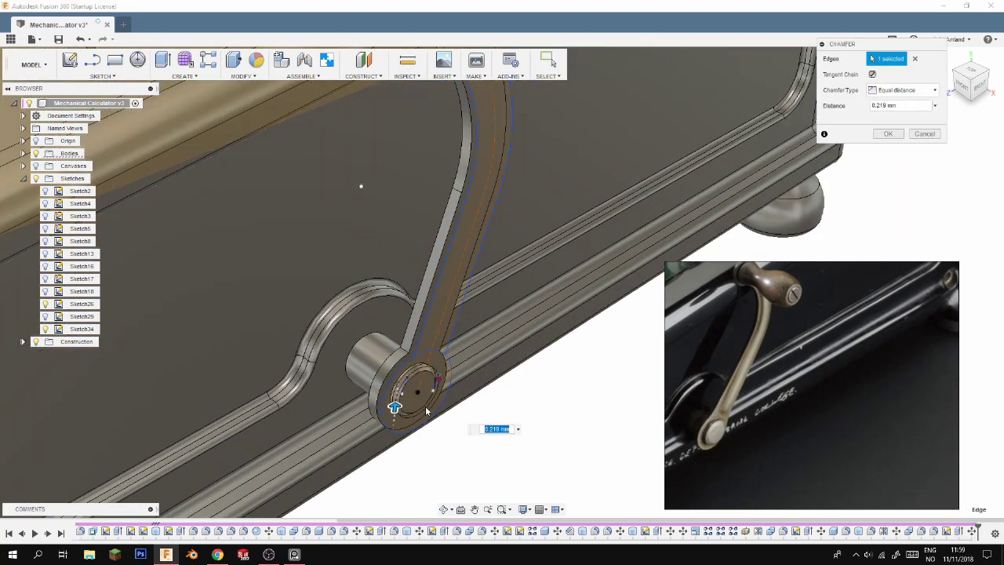
scroll(392, 401, "up", 3)
middle_click_drag(321, 398, 364, 386, "shift")
scroll(384, 388, "up", 3)
scroll(405, 388, "down", 5)
key("Escape")
Fillet the crank arm's edges and add a 2.292 mm diameter, 0.50 mm cylinder on its top
key("f")
scroll(455, 353, "down", 5)
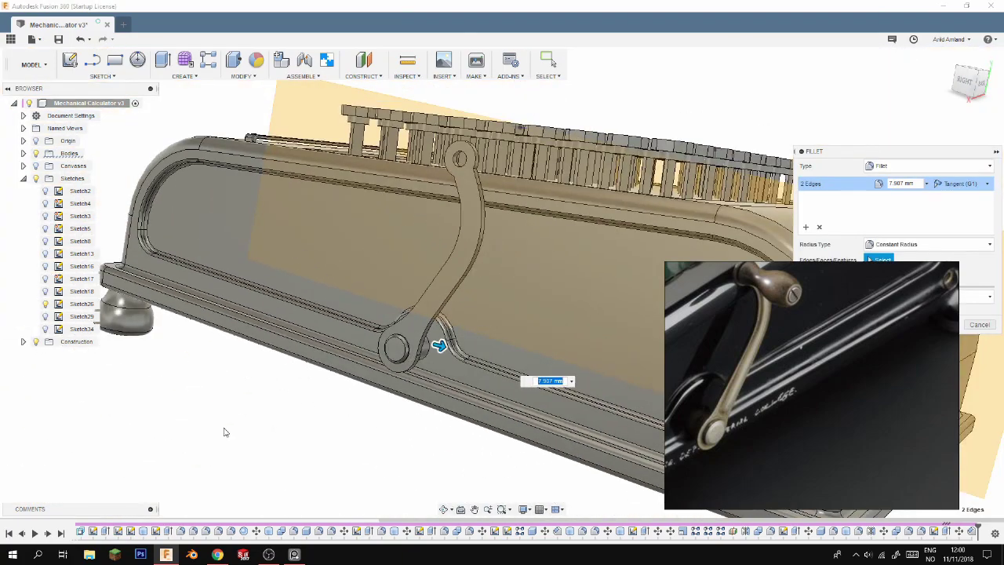
key("Return")
double_click(439, 342)
scroll(502, 173, "up", 5)
middle_click_drag(455, 183, 460, 217, "shift")
left_click(460, 217)
middle_click_drag(515, 180, 435, 204, "shift")
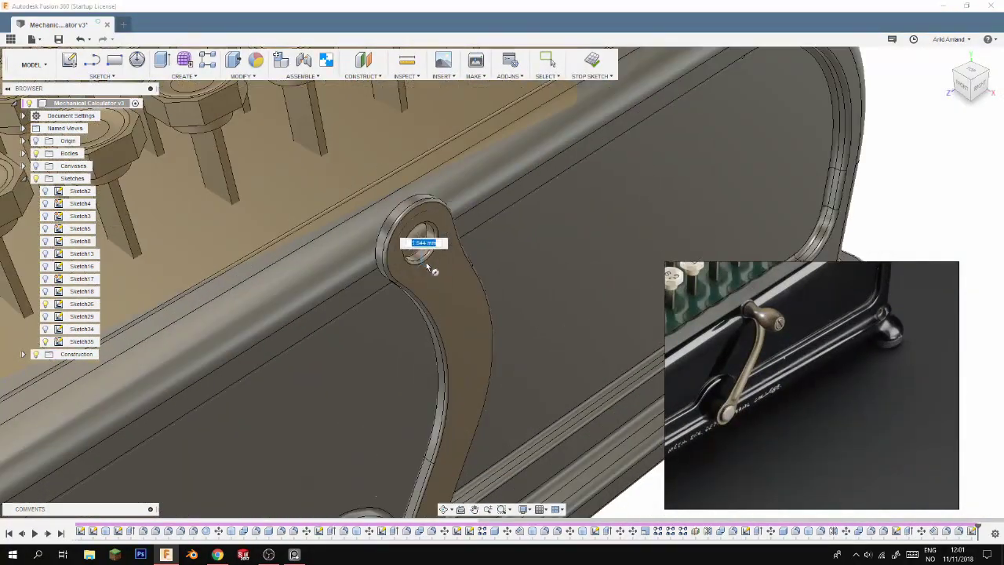
left_click(444, 265)
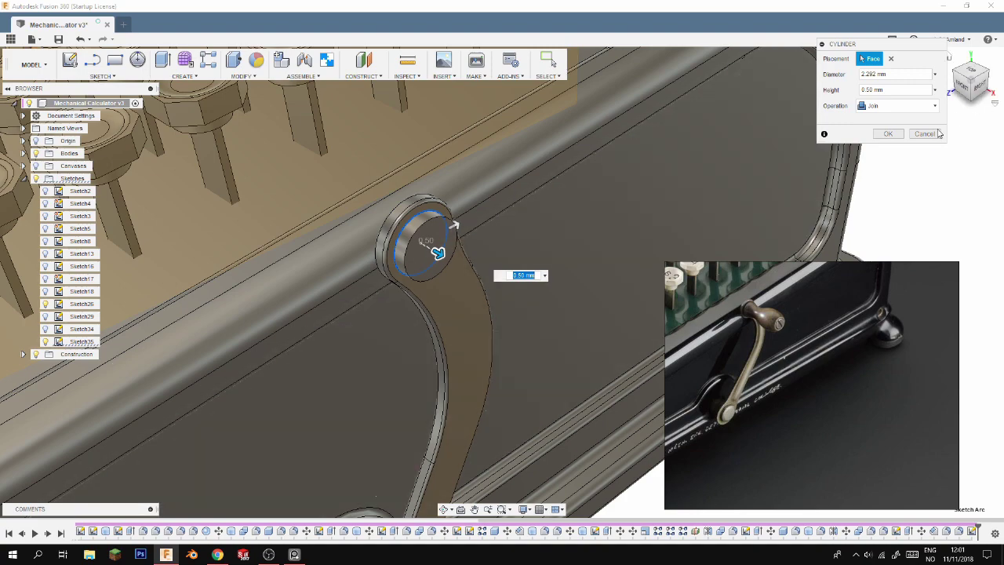
key("Return")
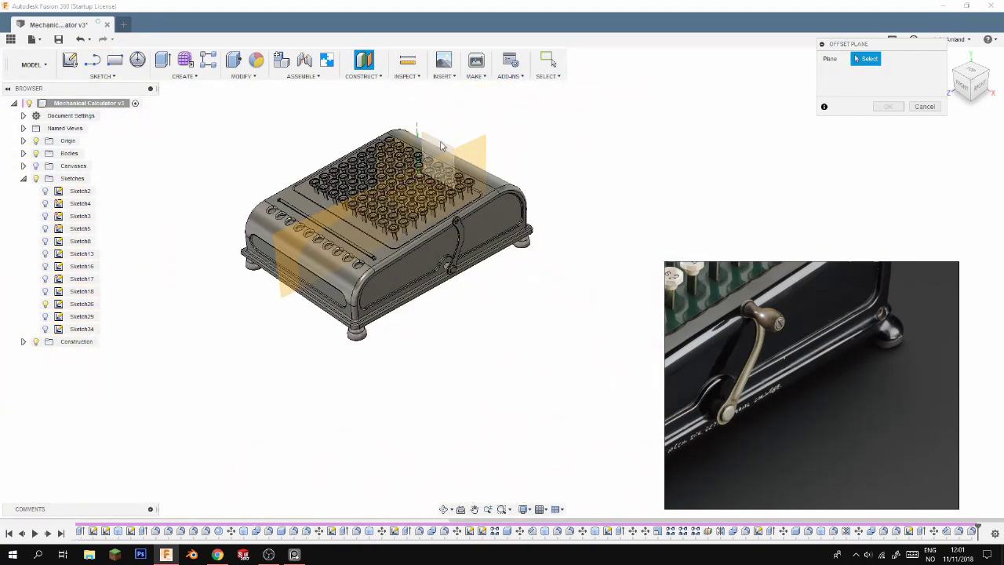
Create an offset construction plane and start a sketch on it
left_click(362, 76)
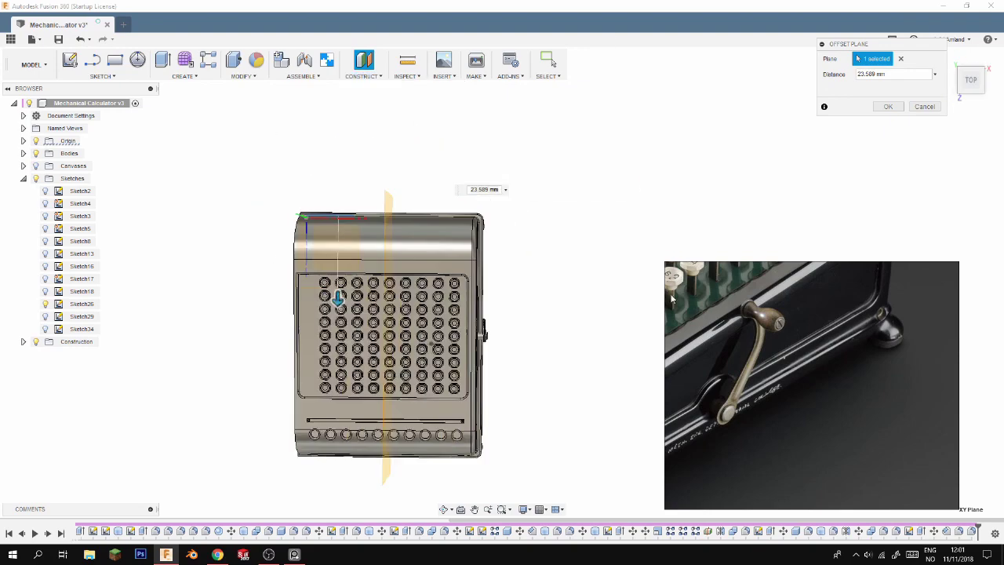
middle_click_drag(471, 353, 935, 89, "shift")
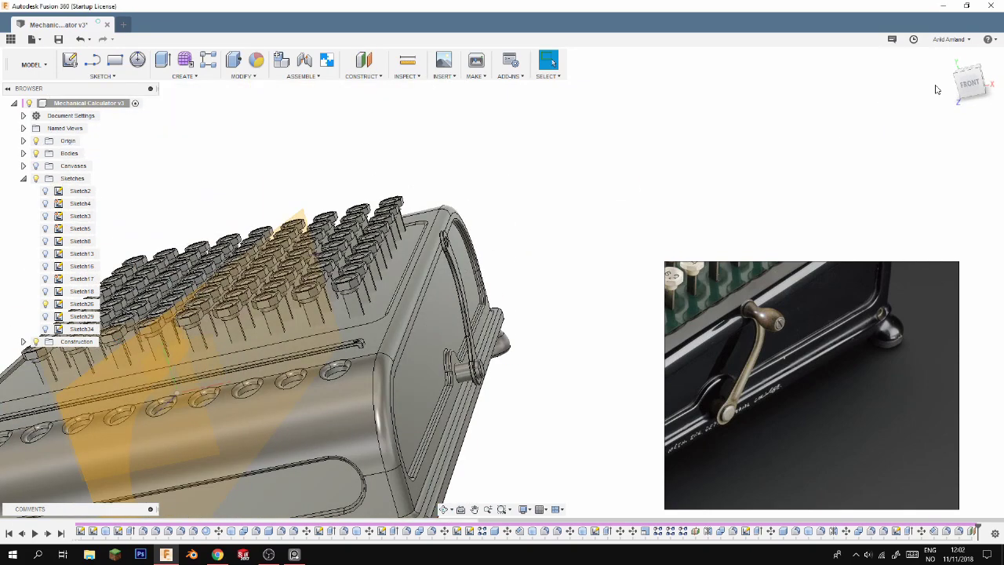
left_click(48, 338)
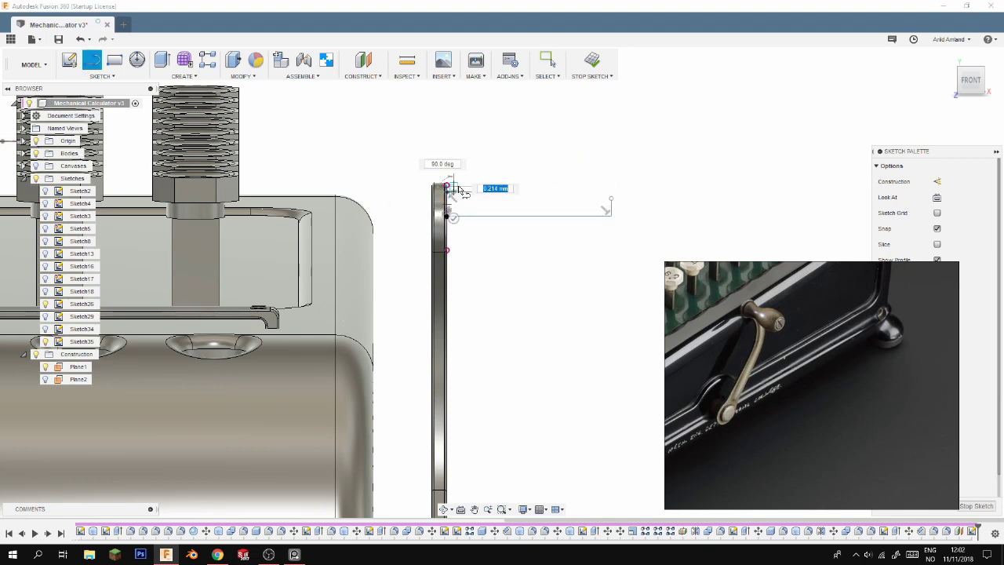
Draw a spline handle profile and revolve it into a grip on the crank's upper end
left_click(100, 76)
left_click(190, 184)
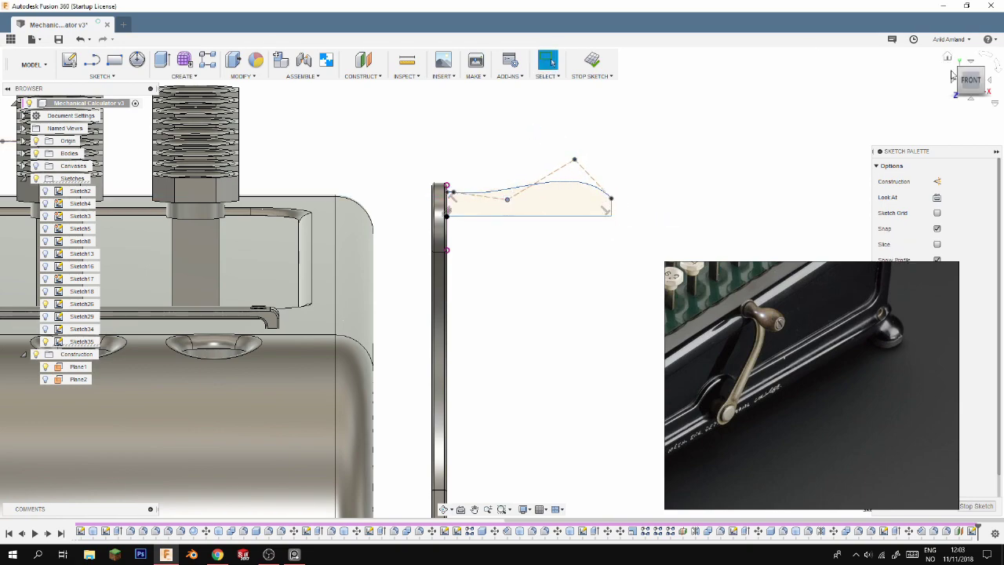
left_click(947, 60)
scroll(512, 287, "up", 5)
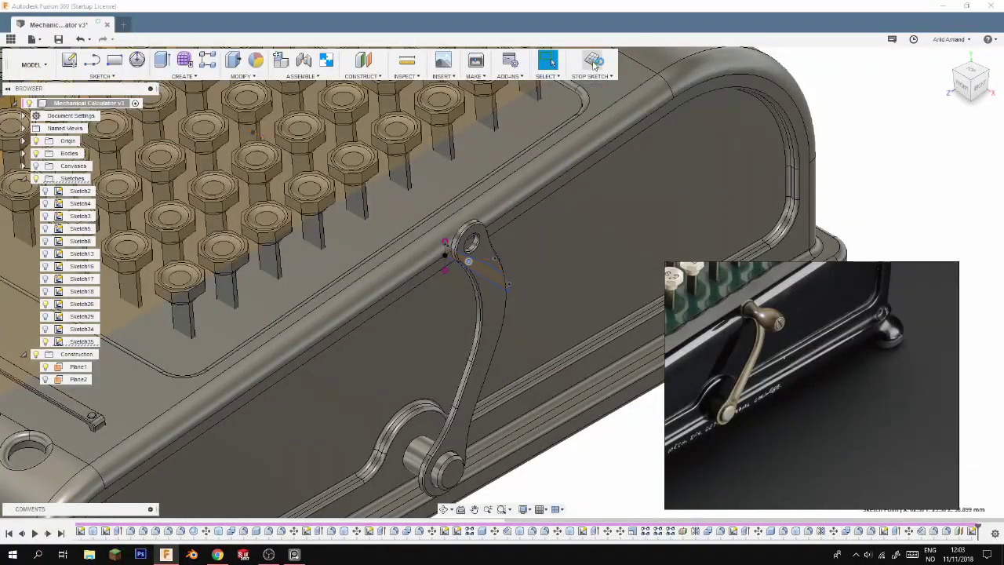
left_click(594, 66)
key("Return")
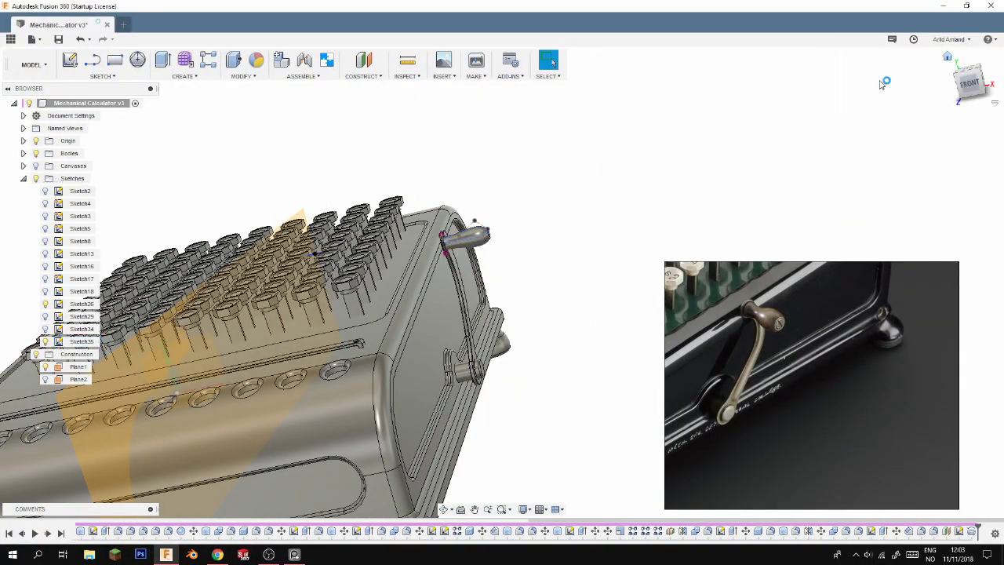
scroll(466, 235, "up", 5)
key("m")
scroll(294, 312, "up", 3)
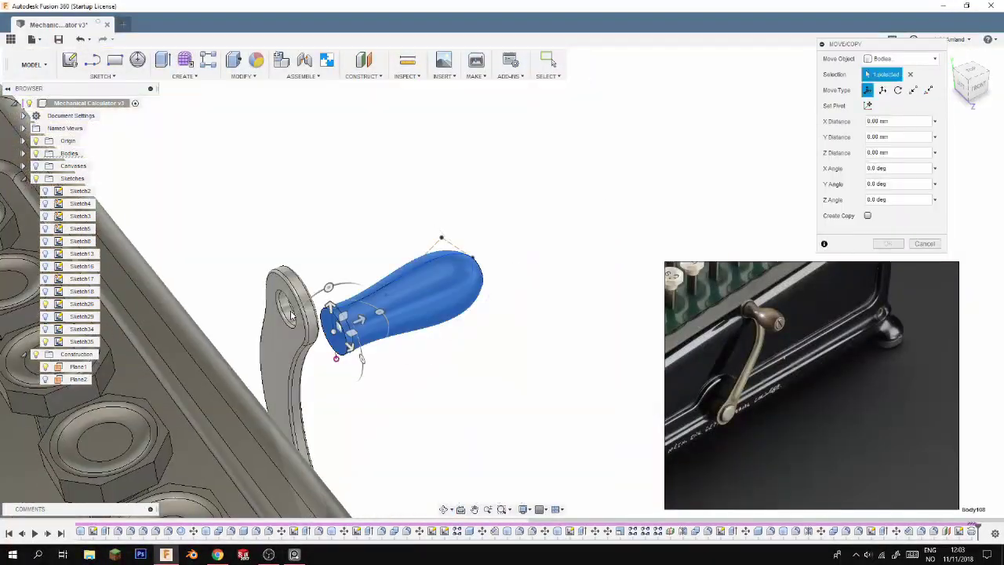
Stretch the grip handle non-uniformly by 1.5 in Y
middle_click_drag(294, 312, 351, 307, "shift")
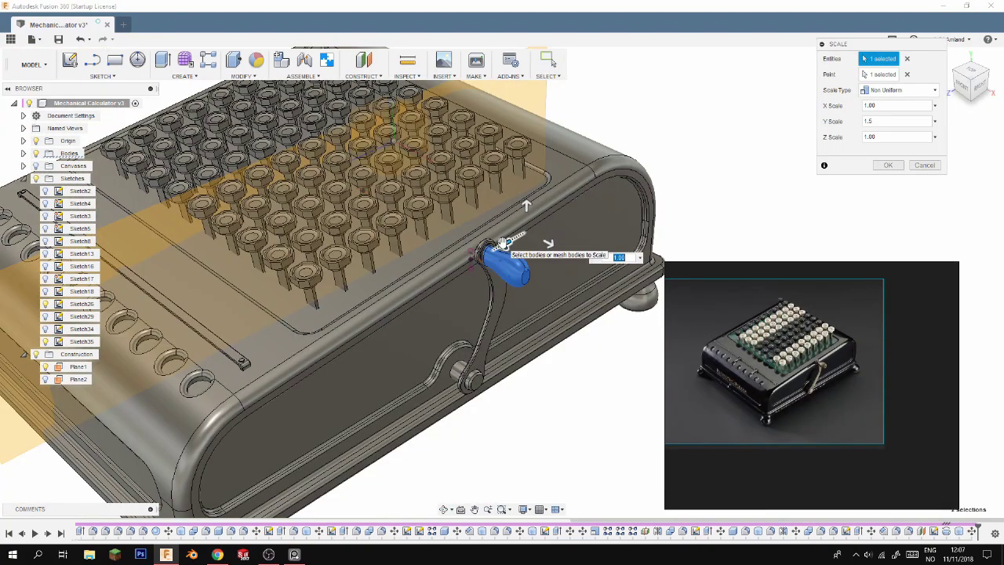
key("Return")
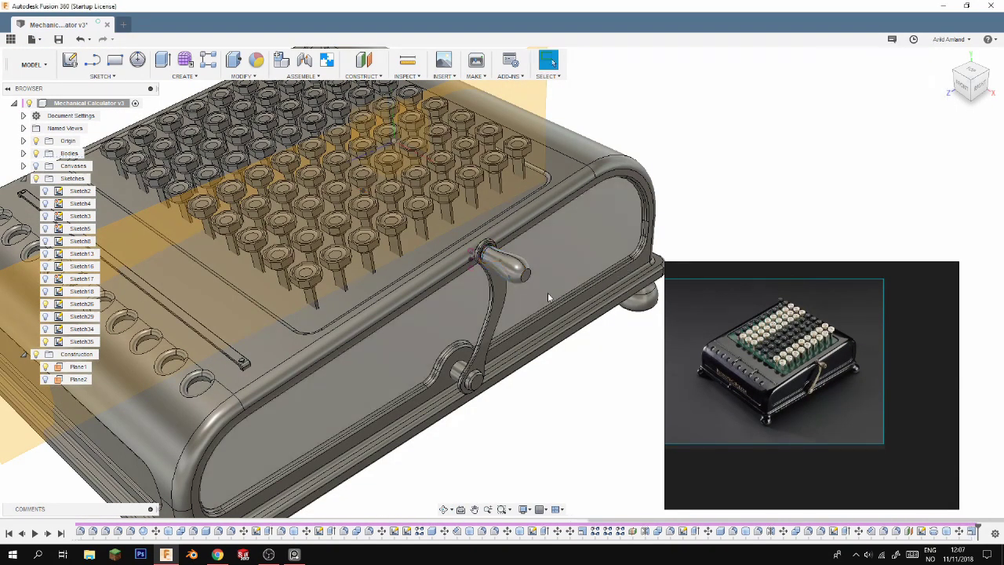
scroll(511, 277, "up", 5)
Sketch an offset circle on the grip's flat end face
key("c")
left_click(511, 277)
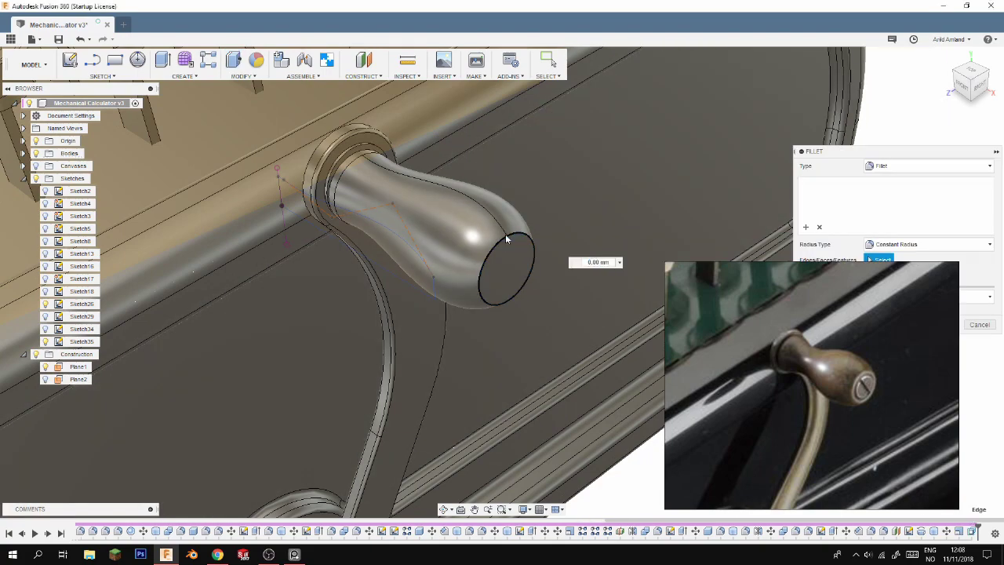
key("ctrl+z")
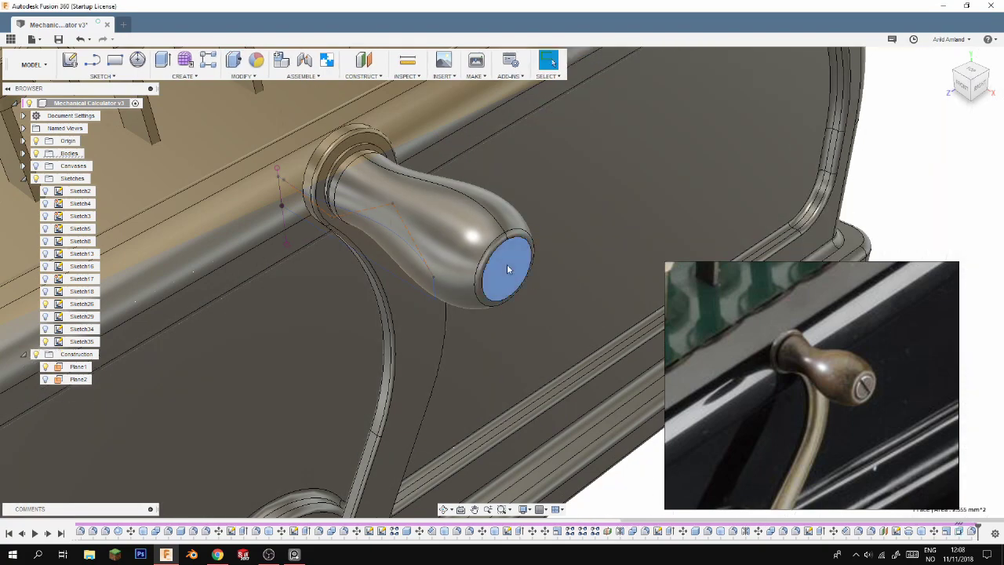
key("ctrl+y")
key("ctrl+z")
left_click(495, 267)
key("c")
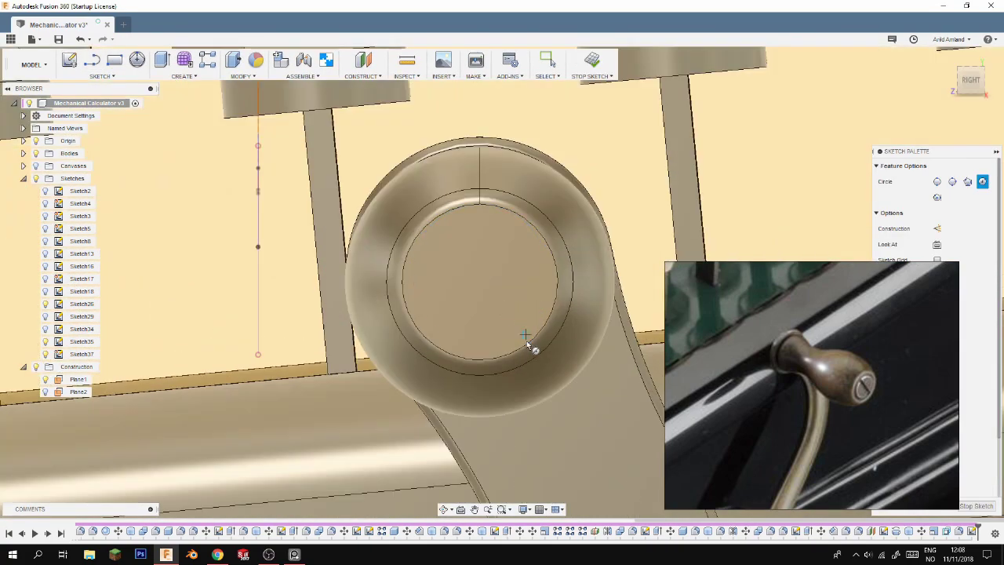
left_click(101, 76)
left_click(87, 294)
left_click(403, 276)
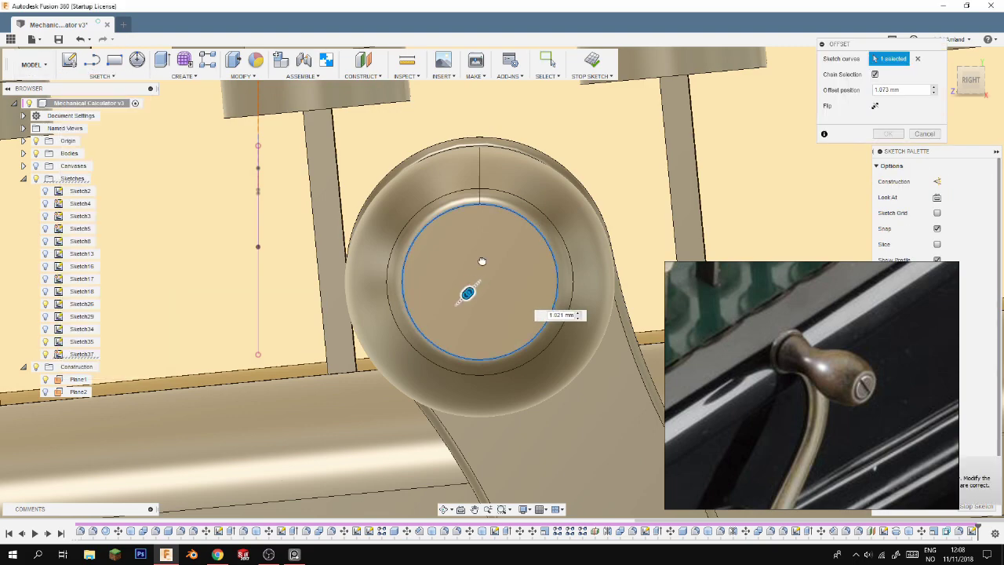
Extrude the end circle 0.113 mm as a joined disc and fillet its rim
key("e")
scroll(517, 273, "up", 5)
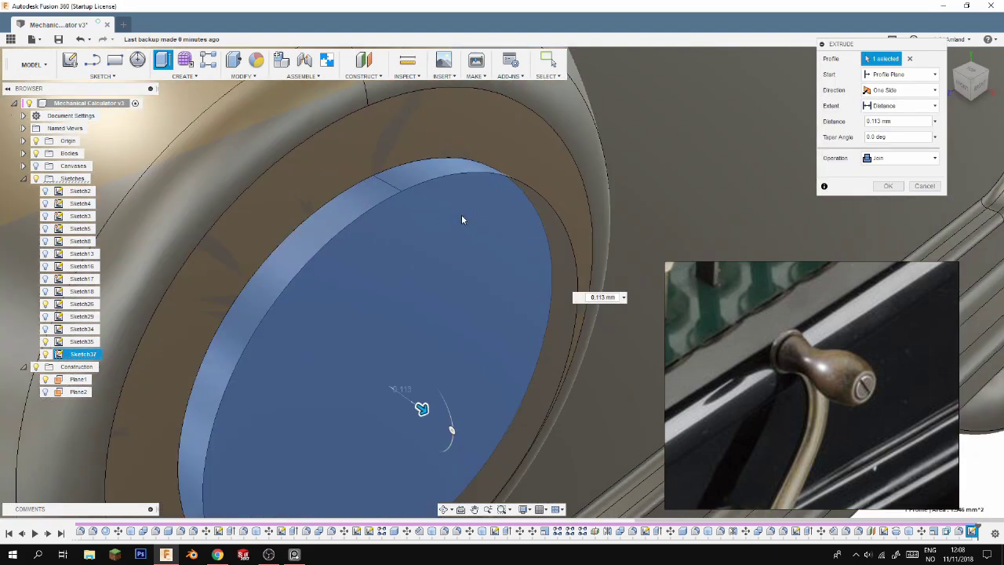
key("Return")
key("f")
left_click(422, 181)
right_click(447, 186)
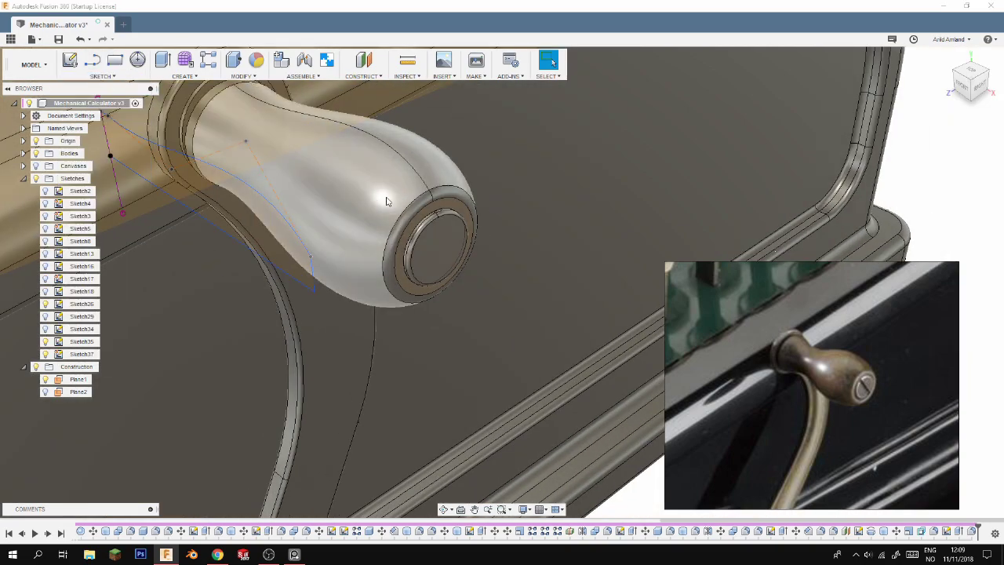
Sketch a slot across the grip end and cut it 0.127 mm deep
left_click(426, 247)
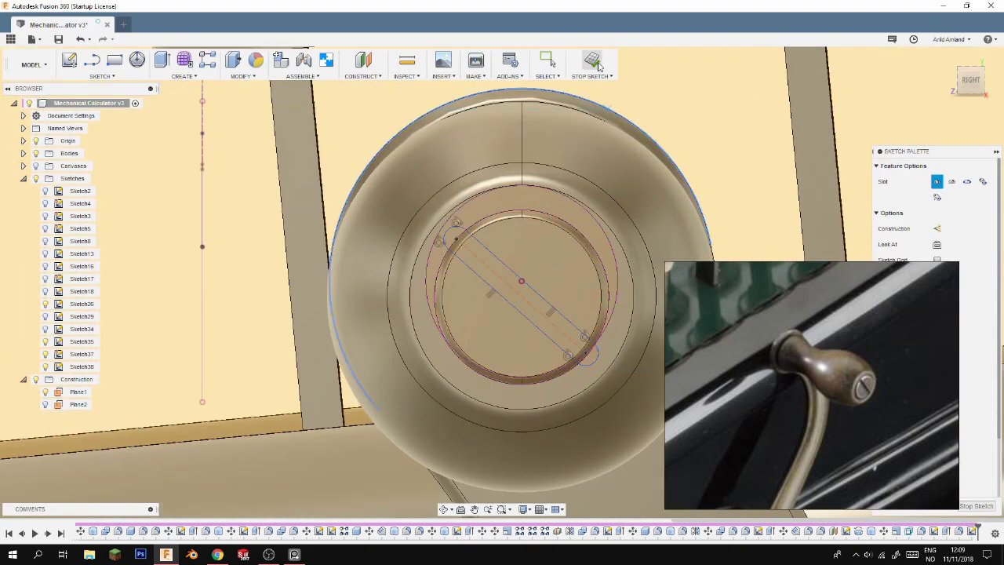
left_click(599, 66)
key("e")
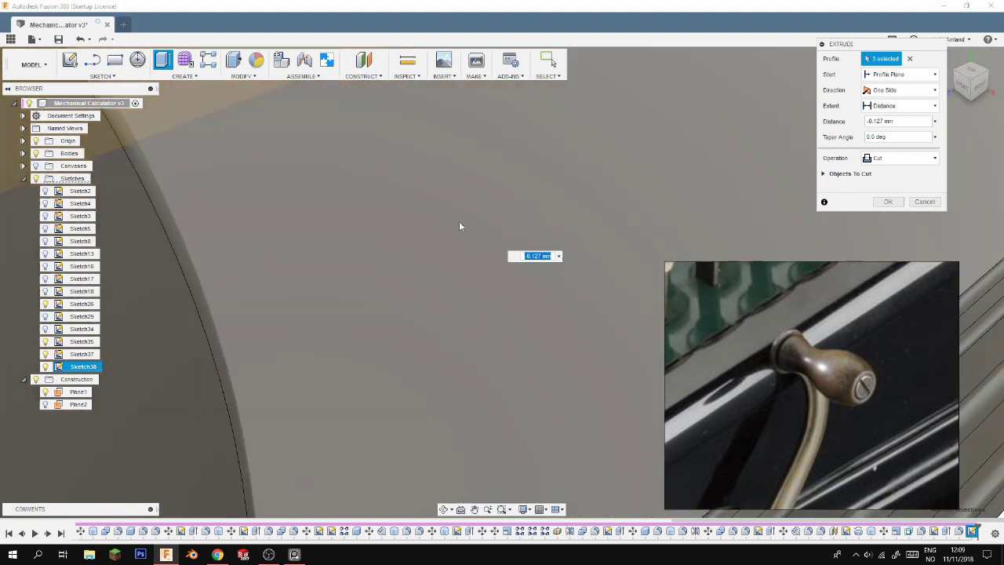
left_click_drag(445, 229, 562, 239)
key("Return")
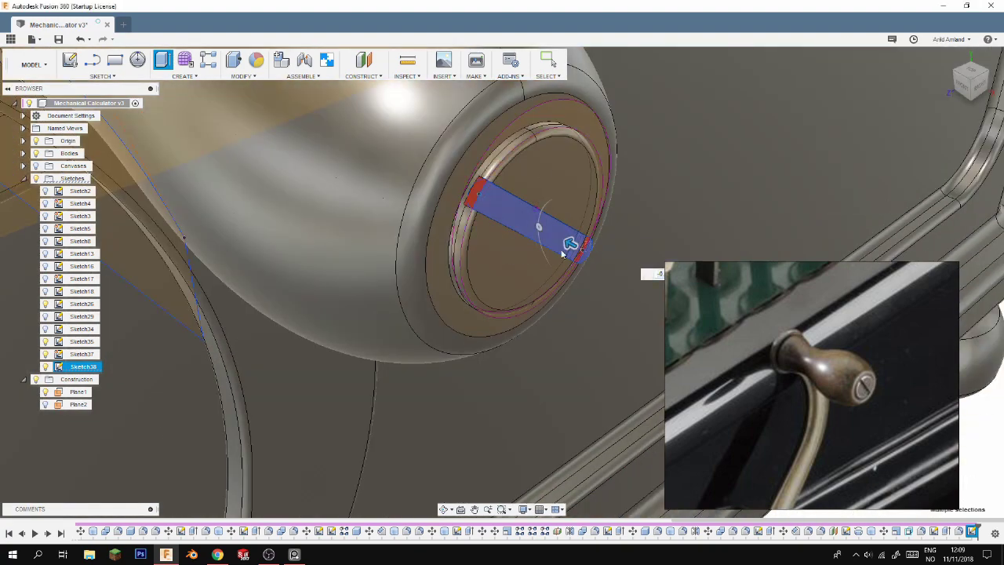
scroll(570, 245, "down", 10)
left_click(947, 58)
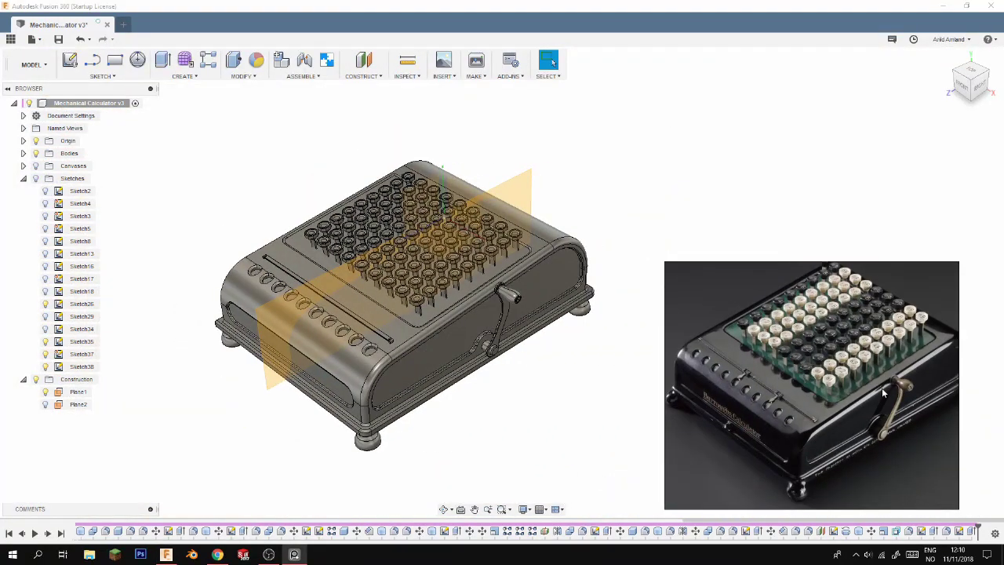
Create a small cylindrical pin on the base's front strip
key("c")
left_click(532, 271)
scroll(451, 295, "up", 3)
scroll(451, 294, "up", 3)
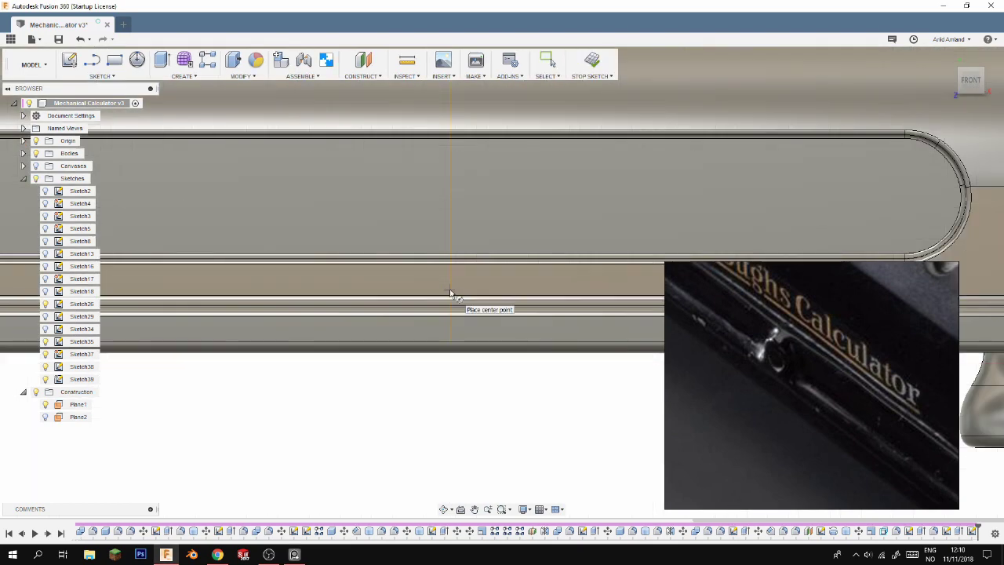
left_click(486, 324)
scroll(451, 298, "up", 2)
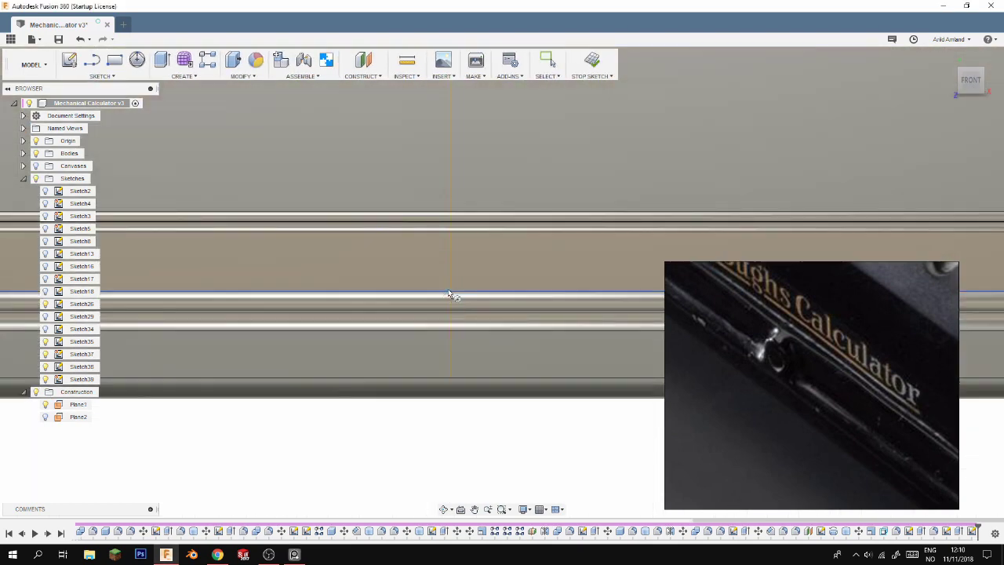
left_click(476, 328)
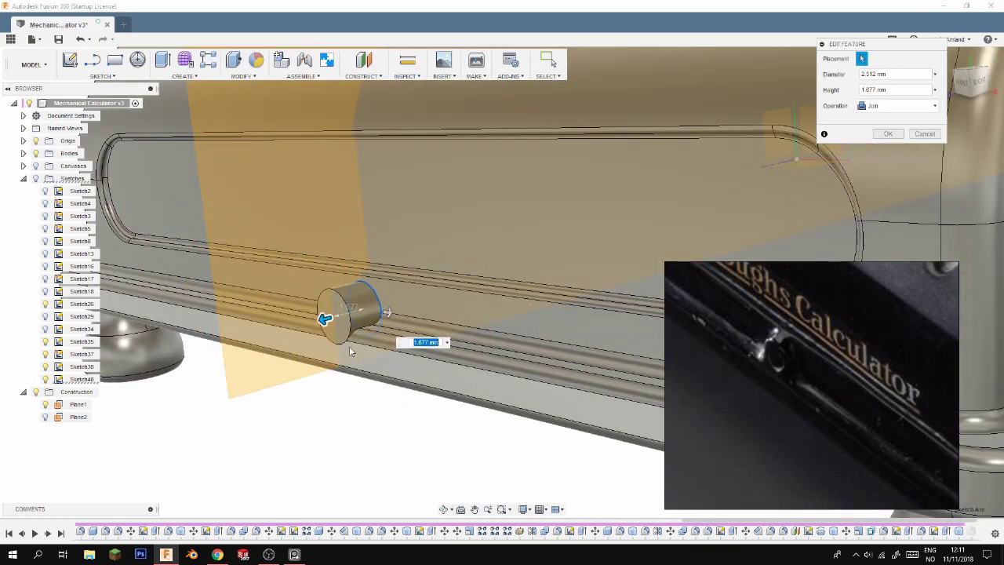
key("Return")
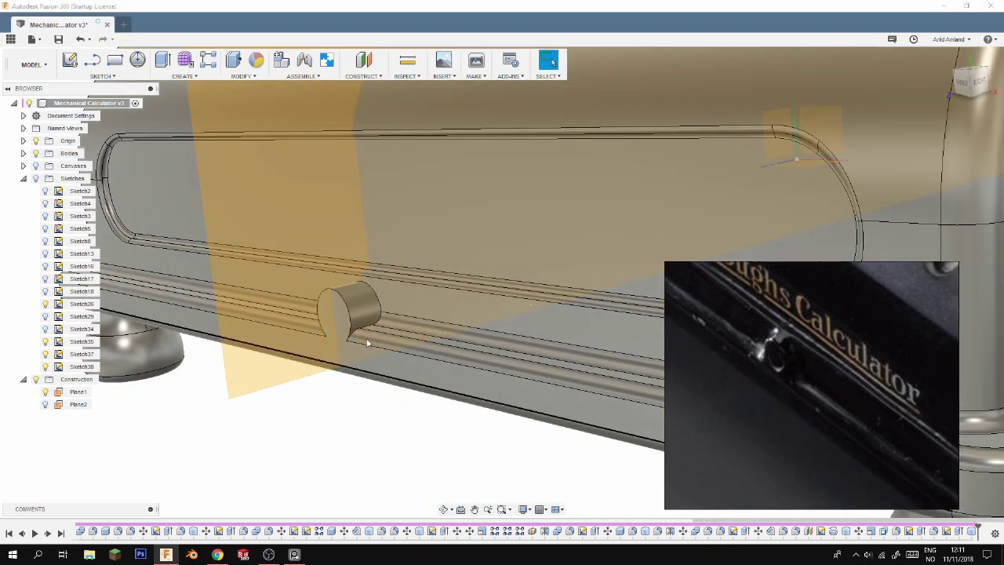
Fillet the pin's edges and shift it slightly toward the base
key("f")
left_click(381, 314)
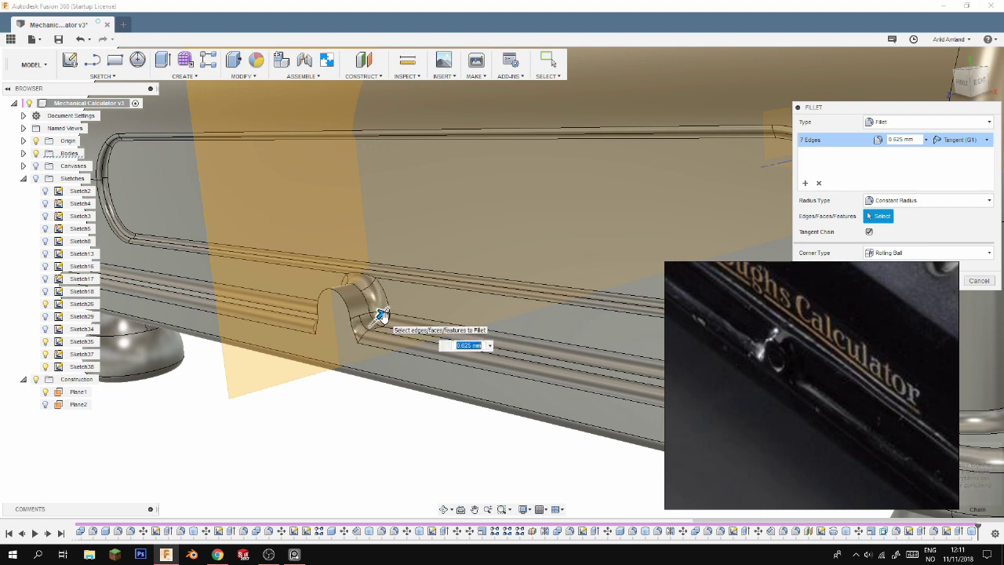
key("Return")
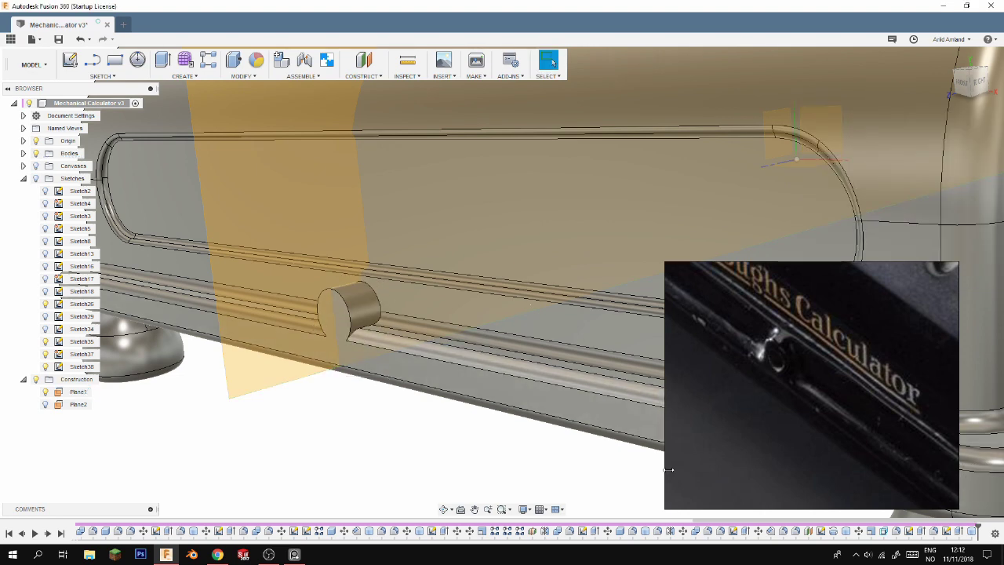
key("m")
left_click(345, 318)
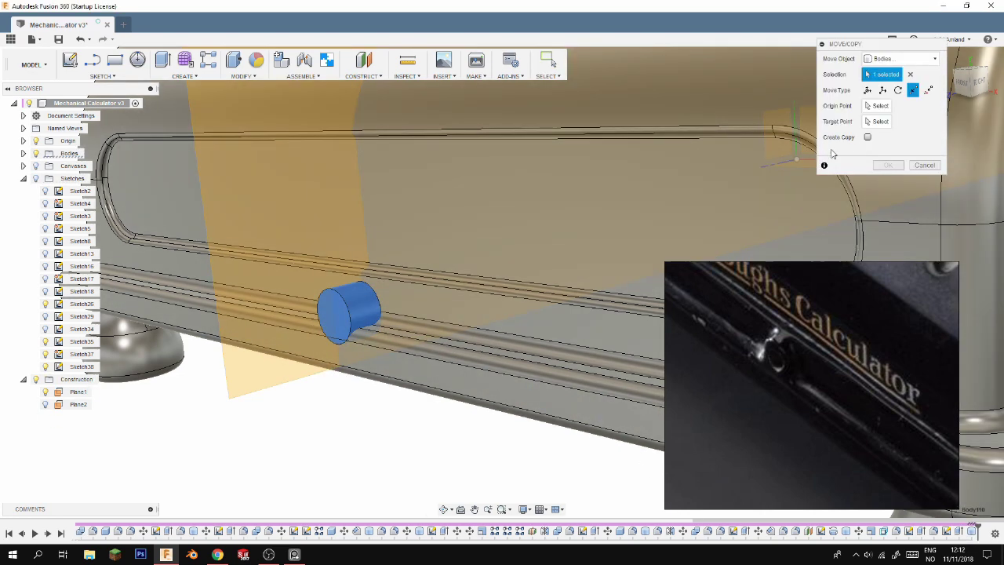
left_click_drag(348, 304, 347, 307)
key("Return")
Fillet the pin's outer edge and hide the Plane2 construction plane
key("f")
left_click(345, 318)
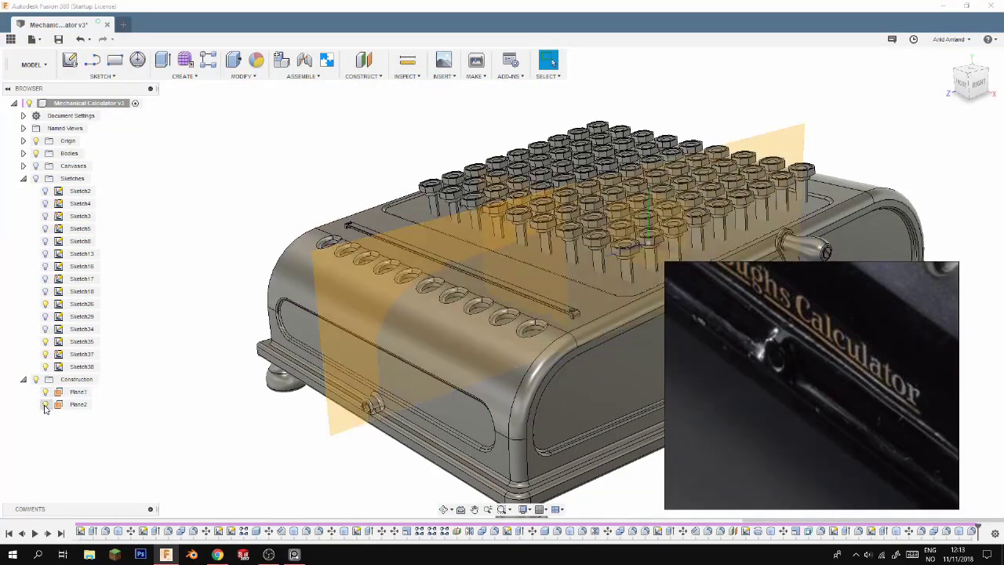
left_click(45, 404)
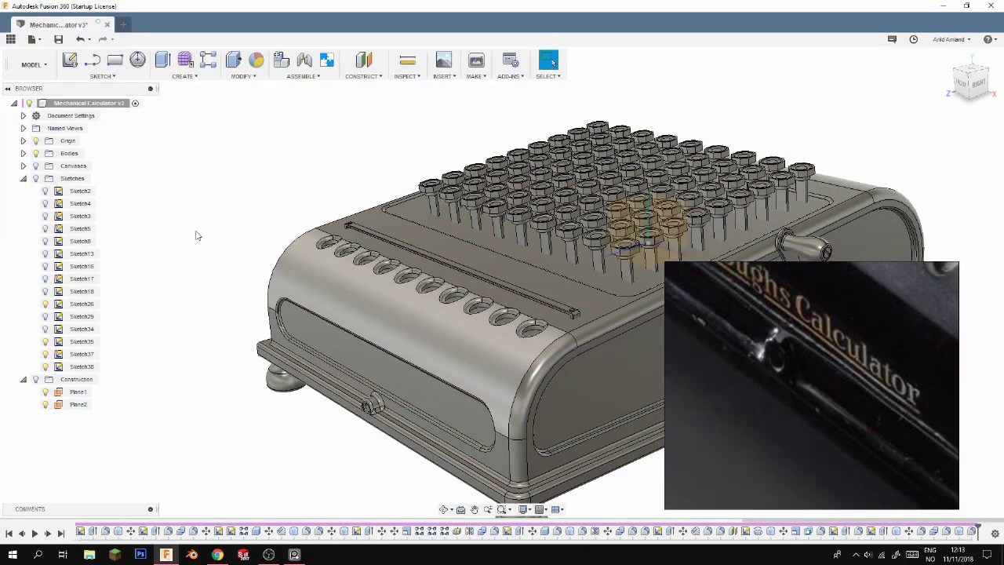
Offset the slot on the Right plane, extrude it as a clip body, and slide it along the rail
left_click(535, 316)
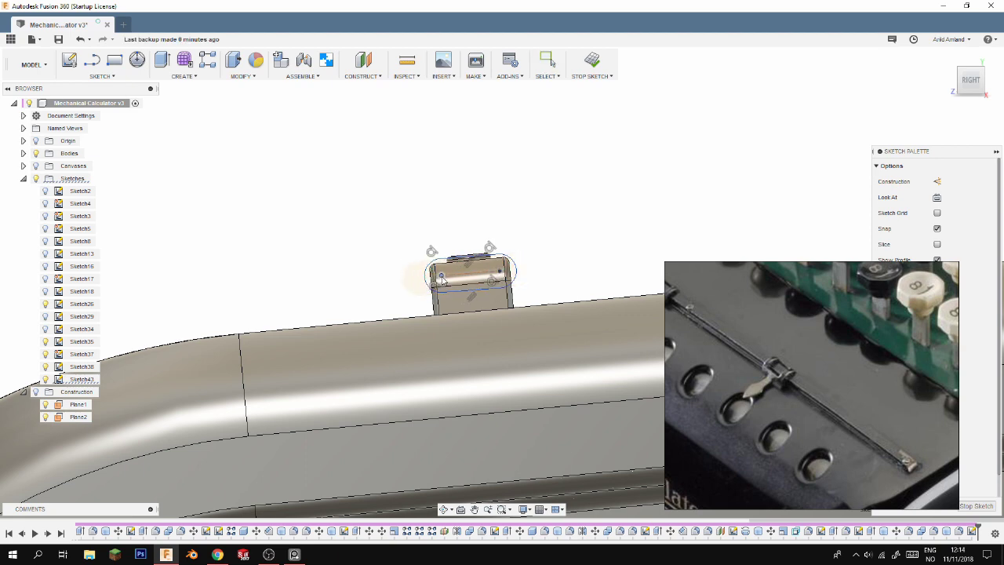
key("o")
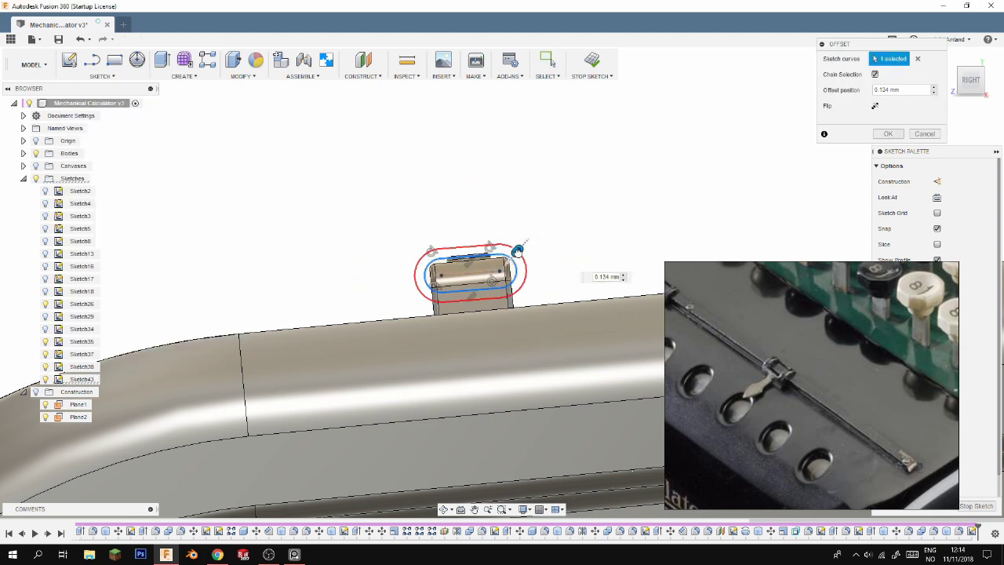
scroll(502, 298, "up", 3)
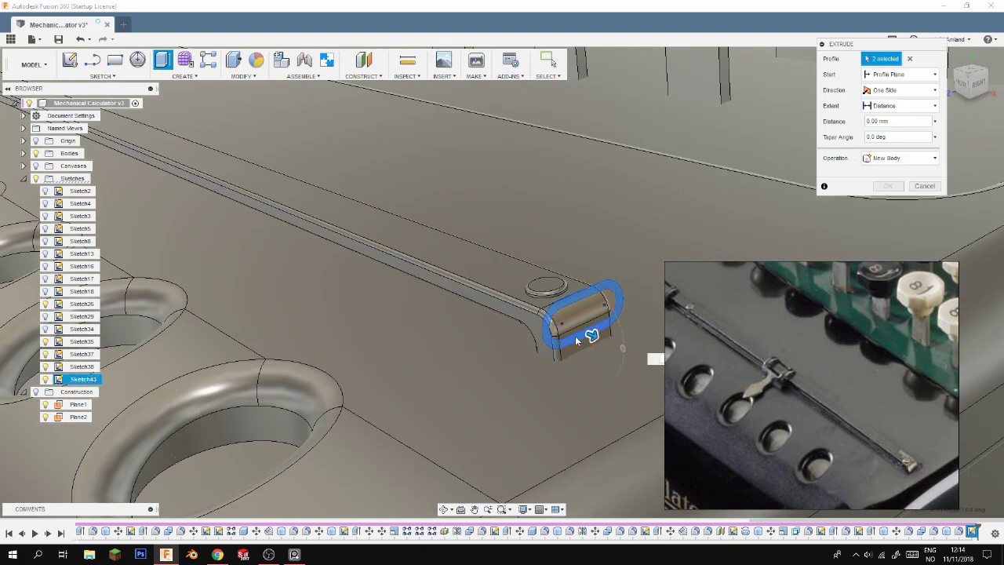
left_click(575, 339)
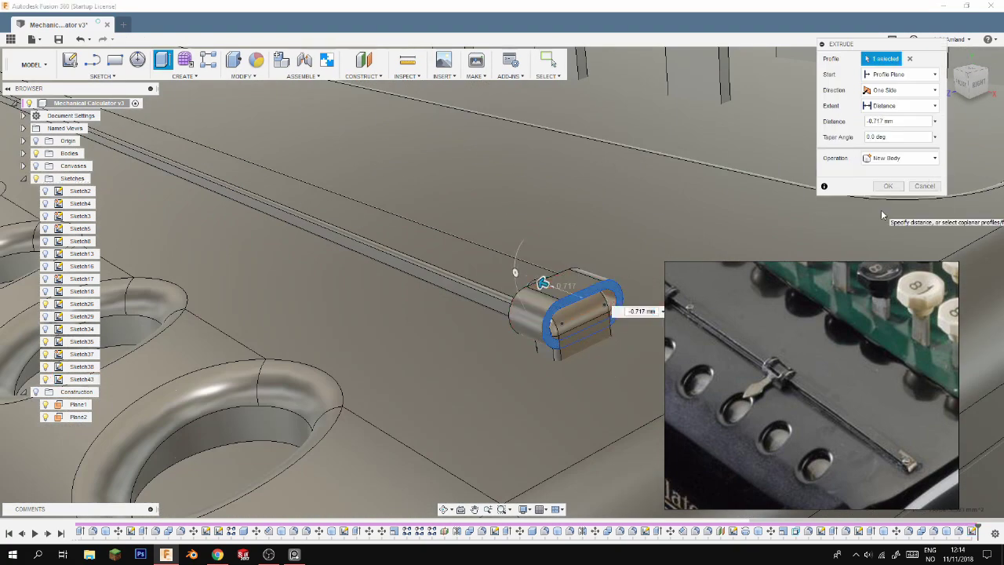
key("Return")
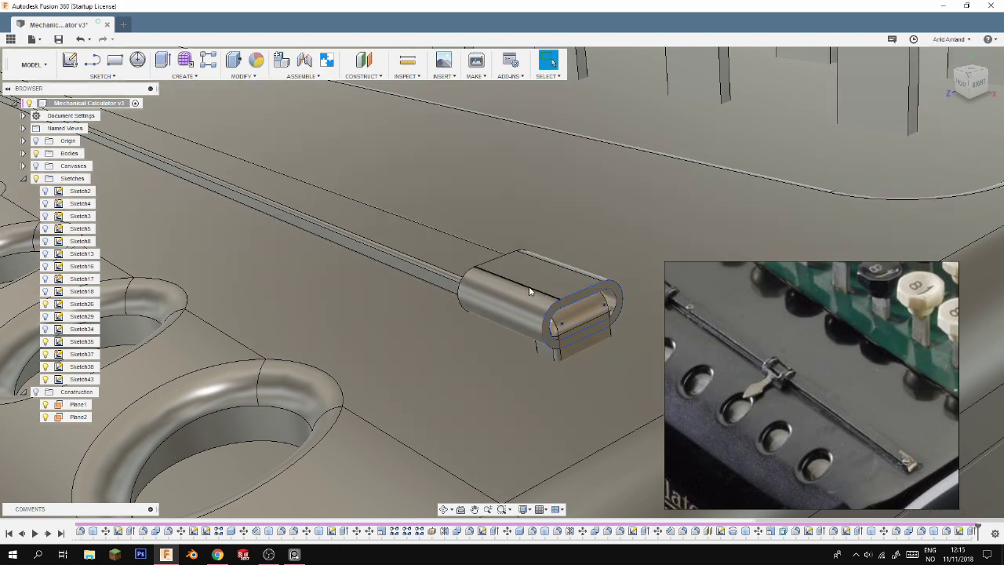
left_click(528, 287)
key("m")
key("Return")
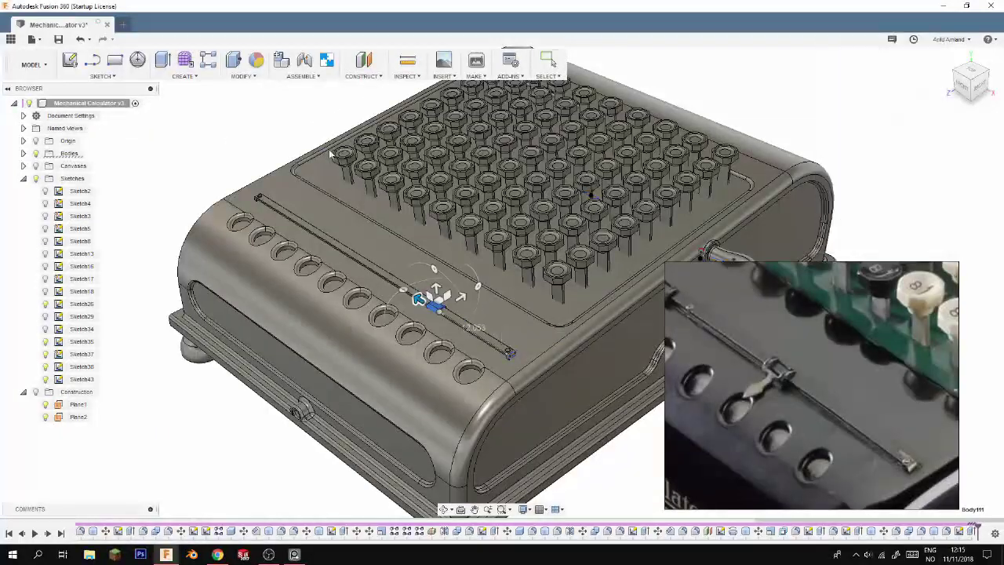
Sketch a half arrow pointer on the clip's top face and mirror it
left_click(71, 66)
left_click(443, 227)
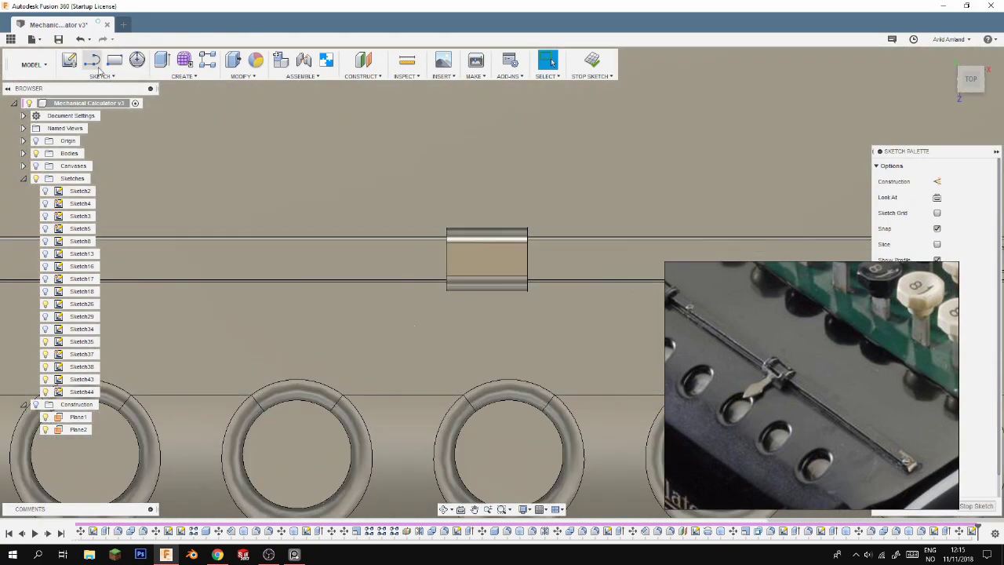
left_click(487, 389)
left_click(514, 352)
left_click(506, 342)
scroll(503, 291, "up", 2)
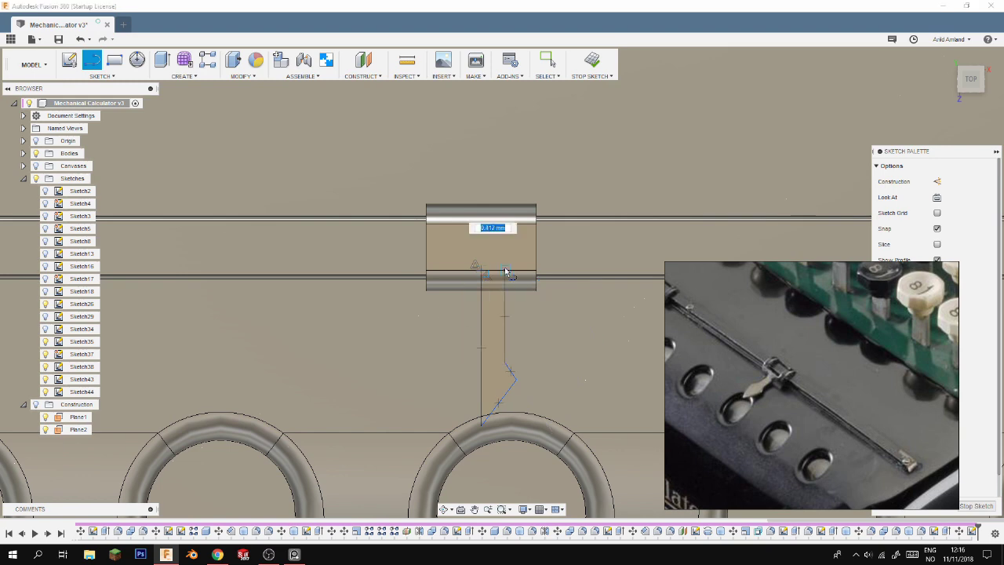
left_click(101, 76)
key("e")
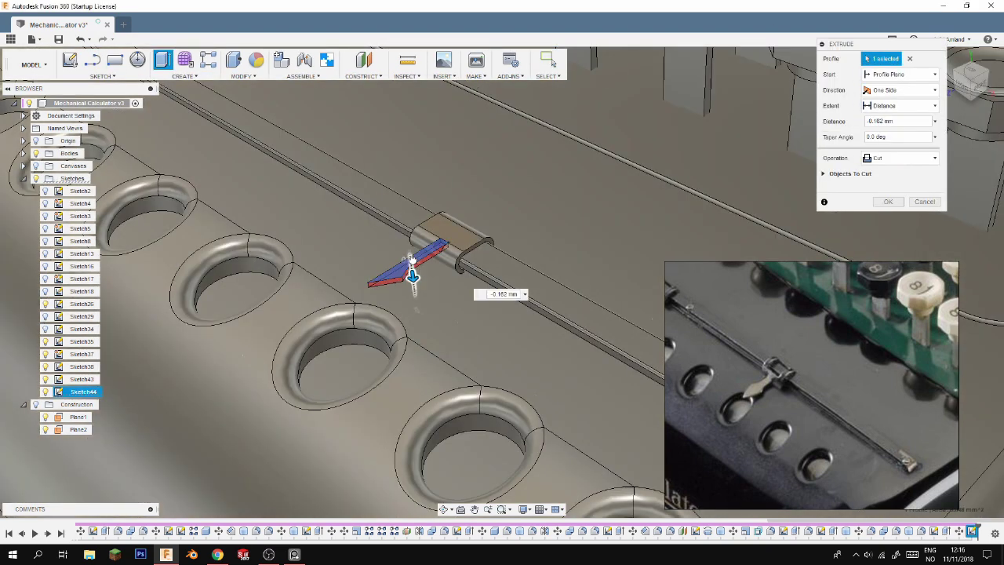
key("ctrl+z")
left_click(100, 76)
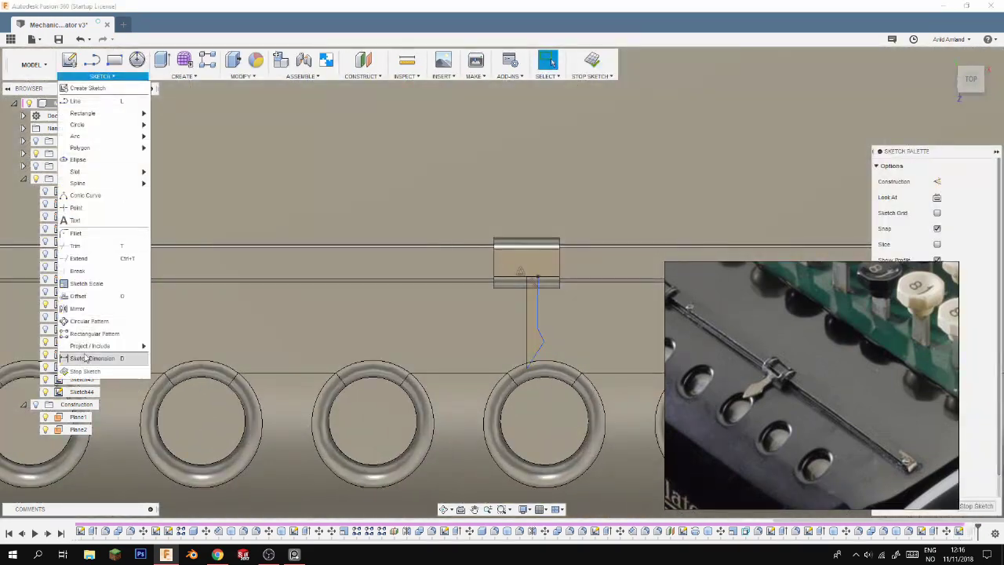
left_click(87, 320)
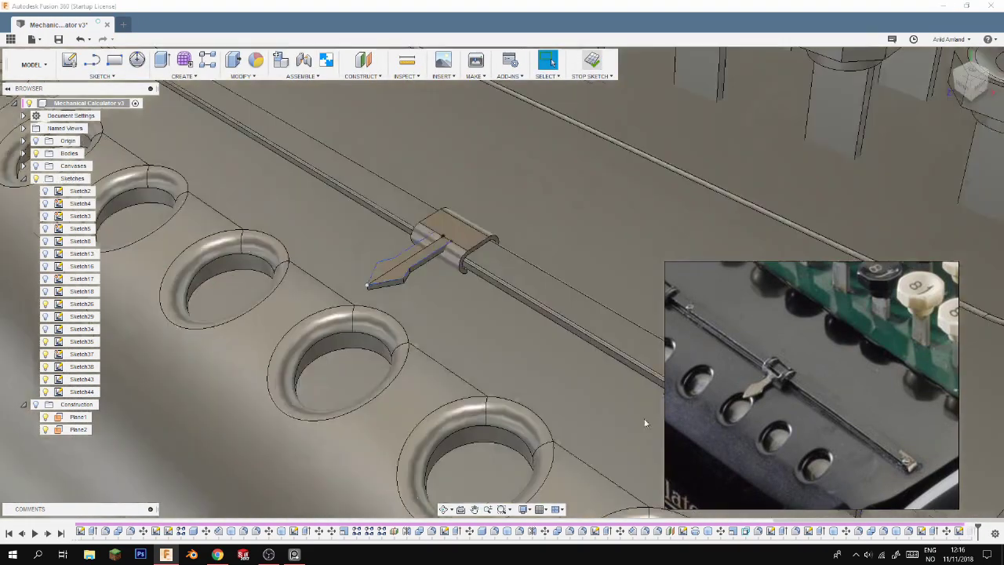
Scale the pointer body by 1.208 and move it to centre on the clip
key("m")
left_click_drag(405, 251, 405, 247)
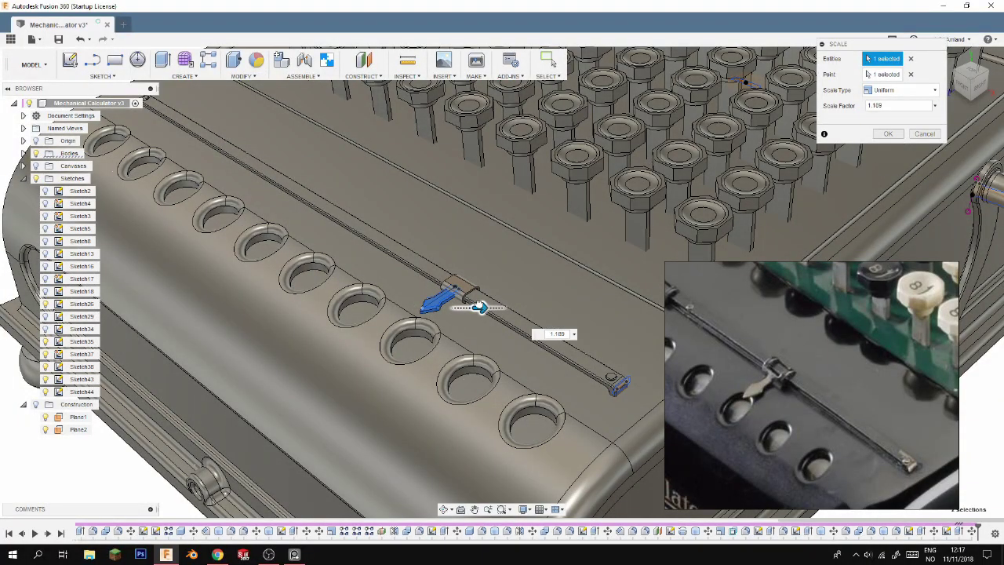
key("Return")
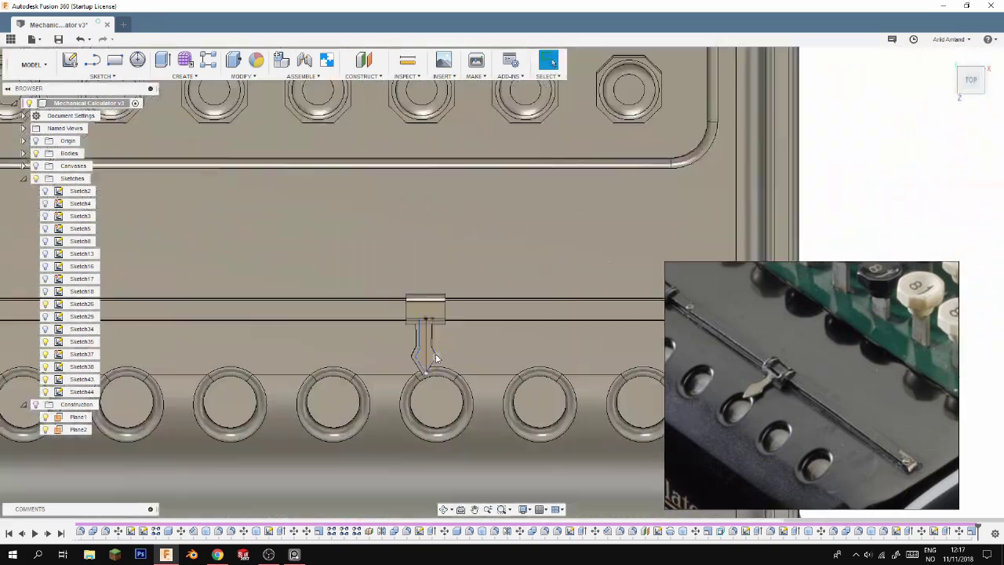
key("m")
left_click(365, 336)
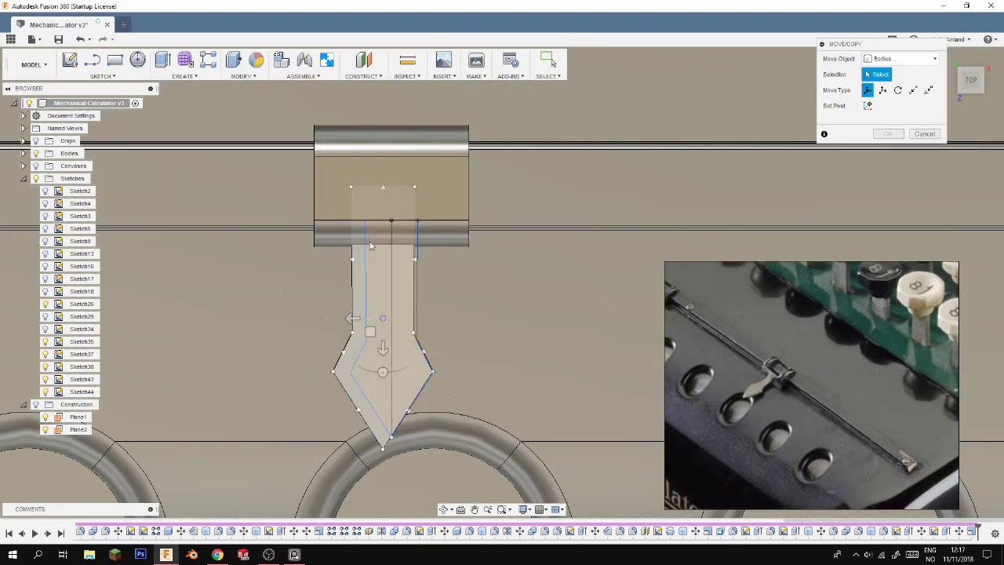
left_click_drag(365, 296, 361, 296)
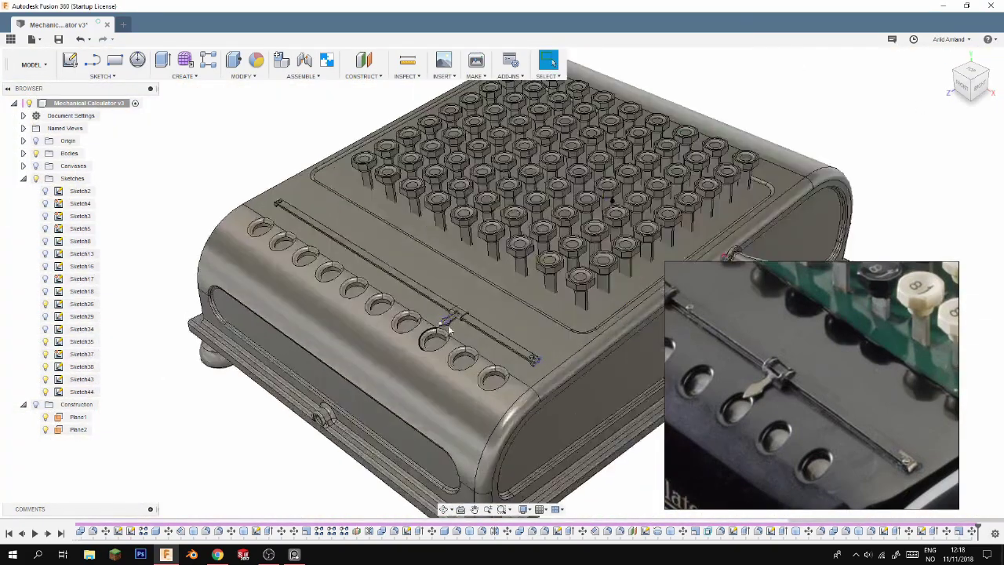
Fillet the pointer's edges and select the slider body to copy 15.233 mm along the bar
key("f")
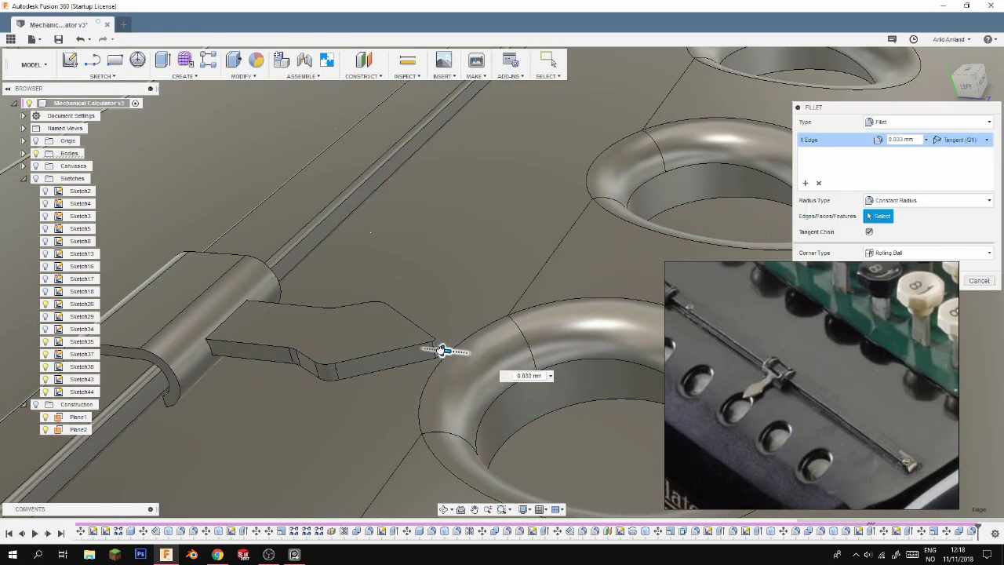
key("f")
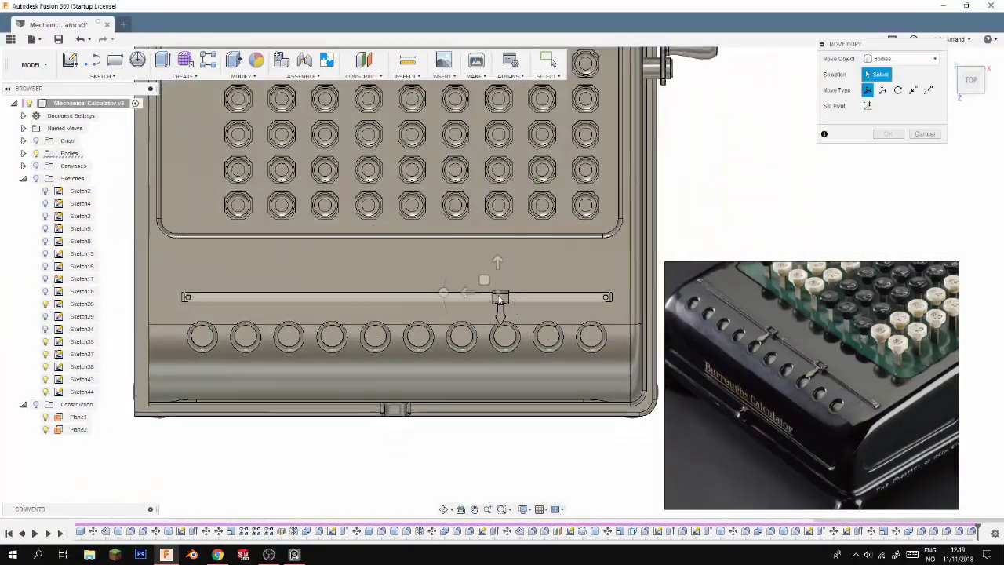
left_click(500, 299)
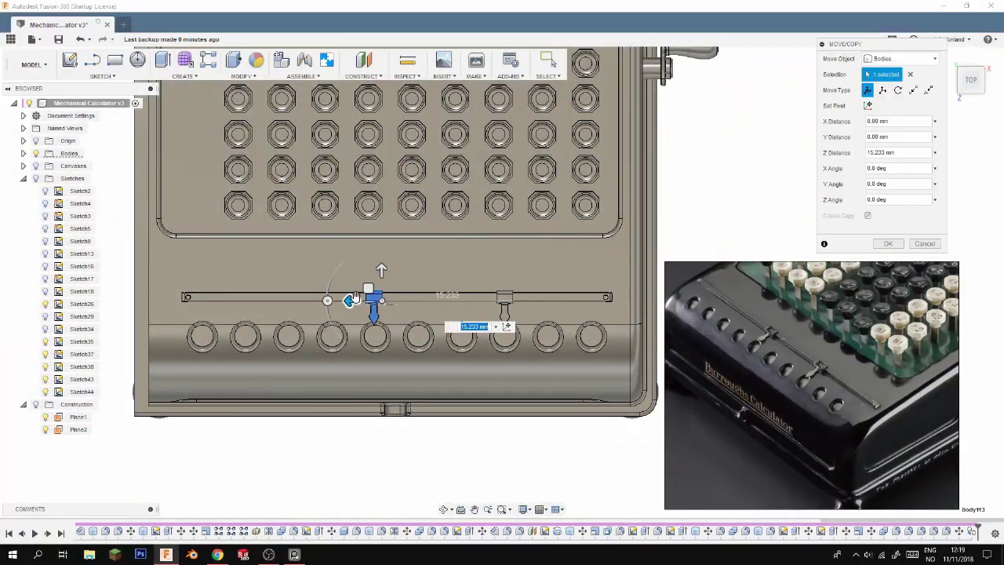